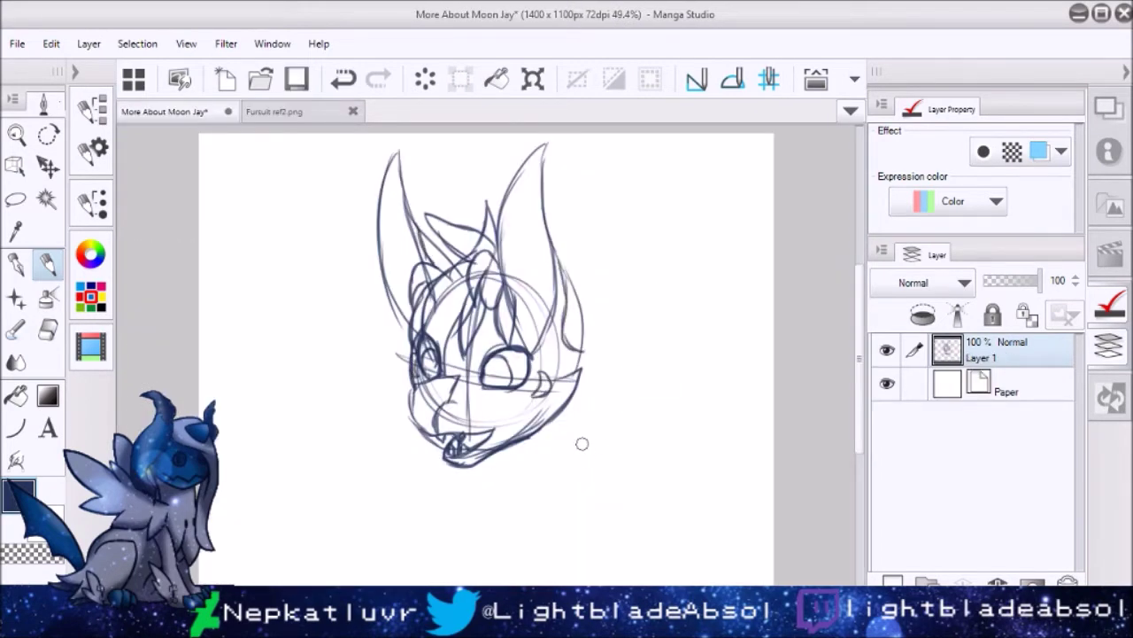
Sketch two rounded front paws on either side of the chin and divide each one into toes.
{"action": "key", "text": "ctrl+z"}
{"action": "mouse_move", "coordinate": [553, 425]}
{"action": "left_mouse_down"}
{"action": "mouse_move", "coordinate": [637, 465]}
{"action": "mouse_move", "coordinate": [527, 492]}
{"action": "left_mouse_up"}
{"action": "left_click_drag", "start_coordinate": [409, 429], "coordinate": [422, 479]}
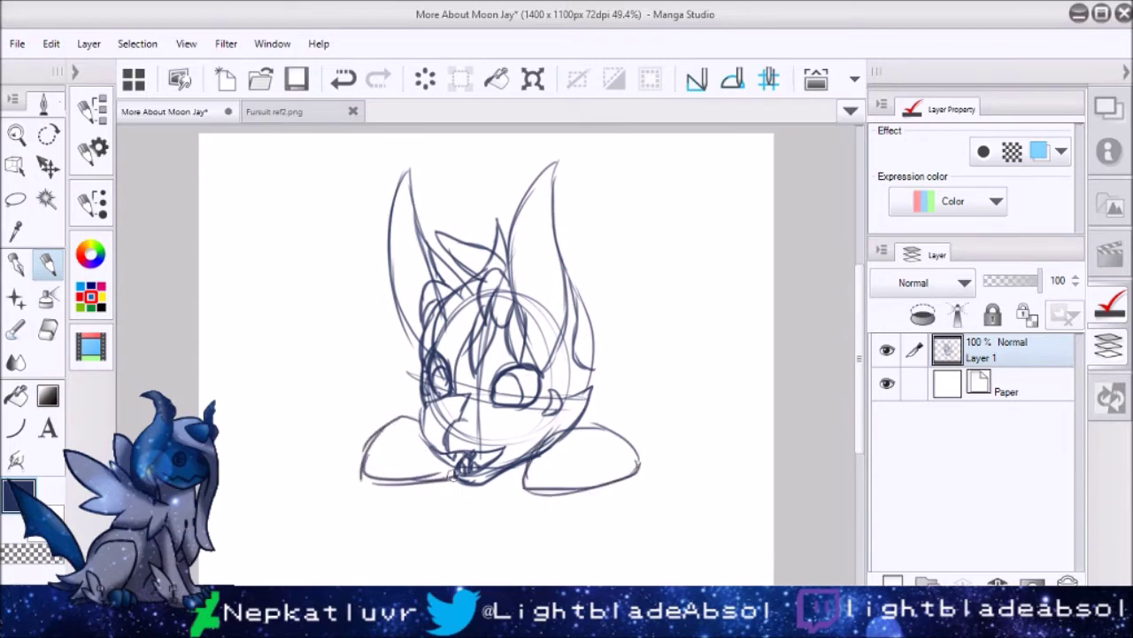
{"action": "left_click_drag", "start_coordinate": [610, 427], "coordinate": [622, 483]}
{"action": "mouse_move", "coordinate": [576, 423]}
{"action": "left_mouse_down"}
{"action": "mouse_move", "coordinate": [600, 438]}
{"action": "mouse_move", "coordinate": [522, 488]}
{"action": "left_mouse_up"}
{"action": "left_click_drag", "start_coordinate": [520, 483], "coordinate": [558, 496]}
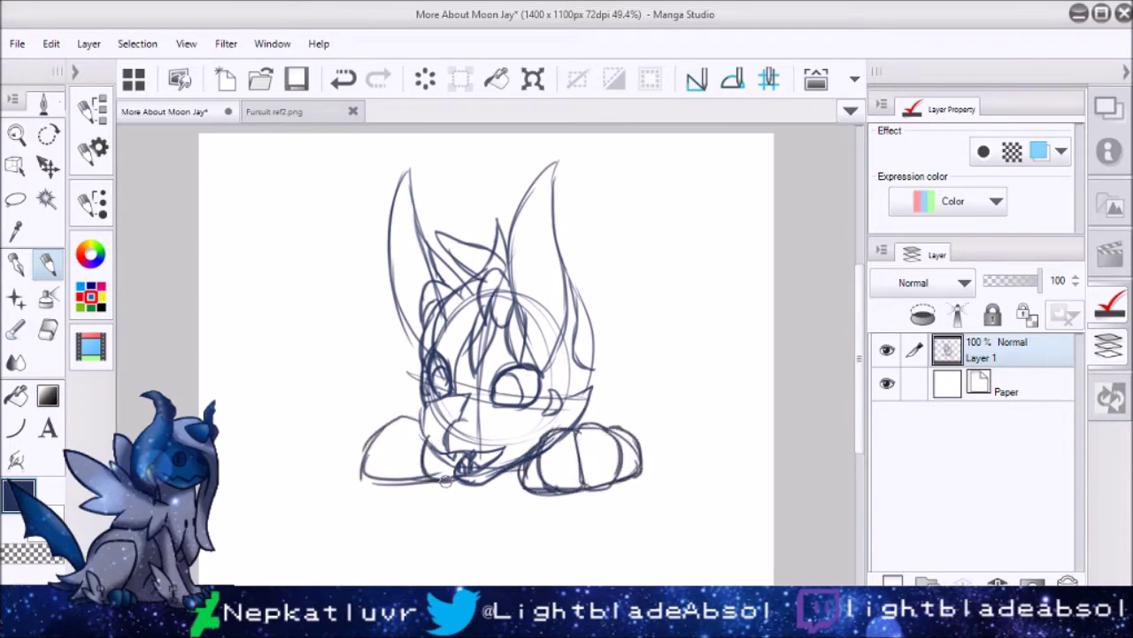
{"action": "left_click_drag", "start_coordinate": [400, 416], "coordinate": [388, 483]}
{"action": "left_click_drag", "start_coordinate": [400, 415], "coordinate": [364, 453]}
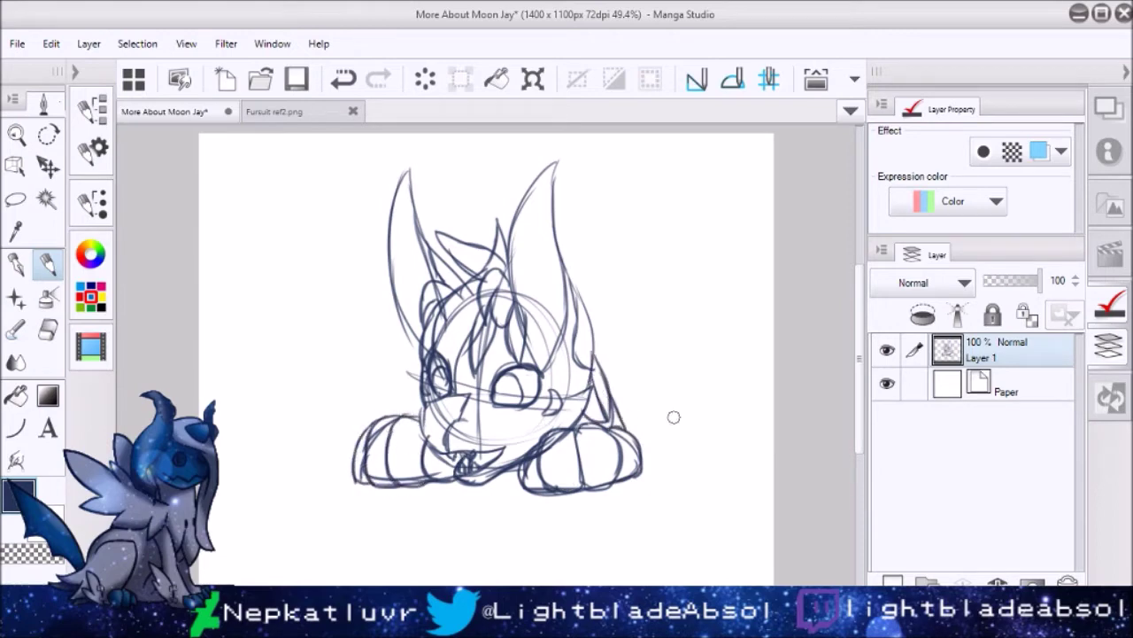
Sketch the folded feathered wing behind the front paw and the long curved back line rising behind the head.
{"action": "left_click_drag", "start_coordinate": [617, 403], "coordinate": [675, 432]}
{"action": "left_click_drag", "start_coordinate": [645, 397], "coordinate": [644, 441]}
{"action": "left_click_drag", "start_coordinate": [719, 450], "coordinate": [592, 292]}
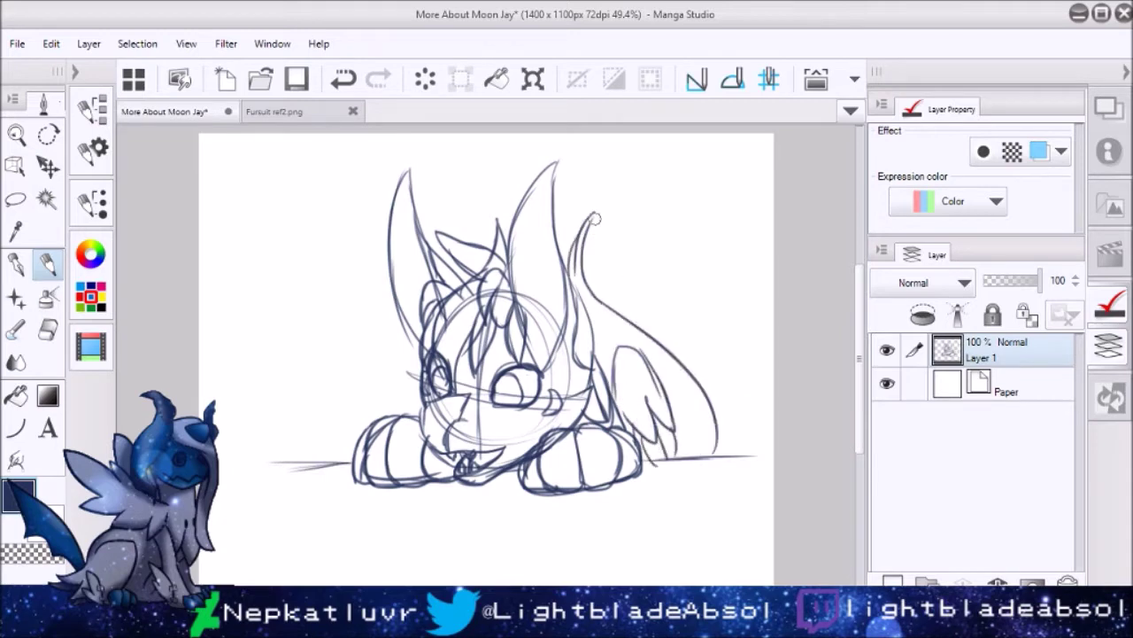
{"action": "key", "text": "e"}
{"action": "left_click_drag", "start_coordinate": [672, 415], "coordinate": [680, 443]}
{"action": "key", "text": "ctrl+z"}
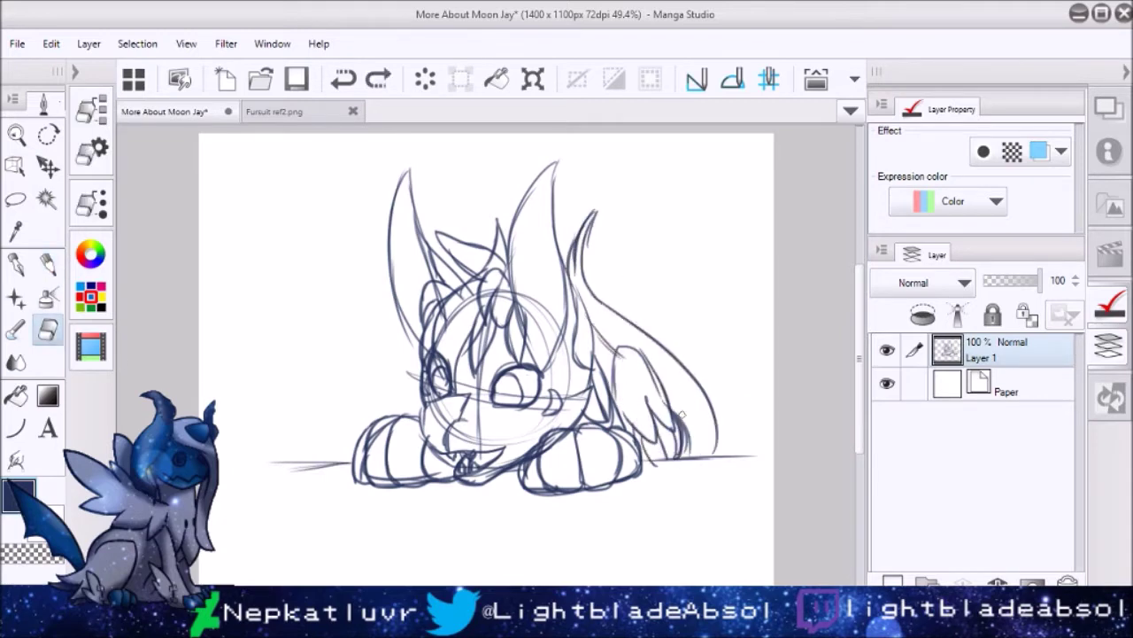
{"action": "key", "text": "p"}
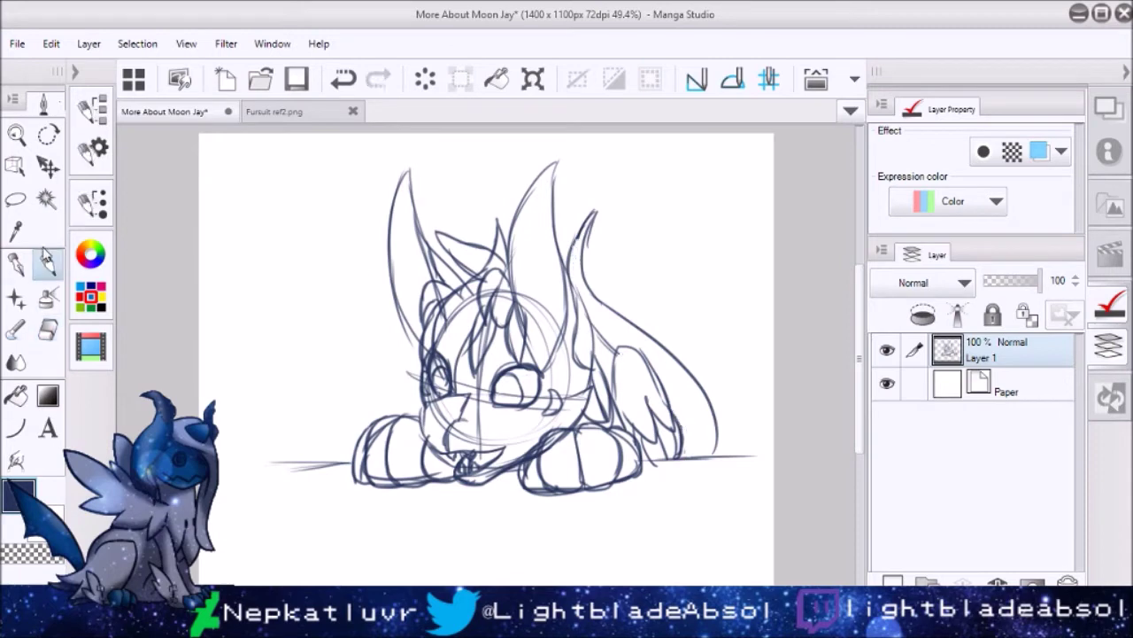
Sketch the blade-shaped tail sweeping up and outward from the end of the curved back line.
{"action": "left_click_drag", "start_coordinate": [578, 270], "coordinate": [678, 162]}
{"action": "key", "text": "ctrl+z"}
{"action": "left_click_drag", "start_coordinate": [577, 232], "coordinate": [587, 209]}
{"action": "mouse_move", "coordinate": [576, 263]}
{"action": "left_mouse_down"}
{"action": "mouse_move", "coordinate": [666, 168]}
{"action": "mouse_move", "coordinate": [581, 212]}
{"action": "mouse_move", "coordinate": [591, 248]}
{"action": "left_mouse_up"}
{"action": "left_click", "coordinate": [48, 330]}
{"action": "key", "text": "p"}
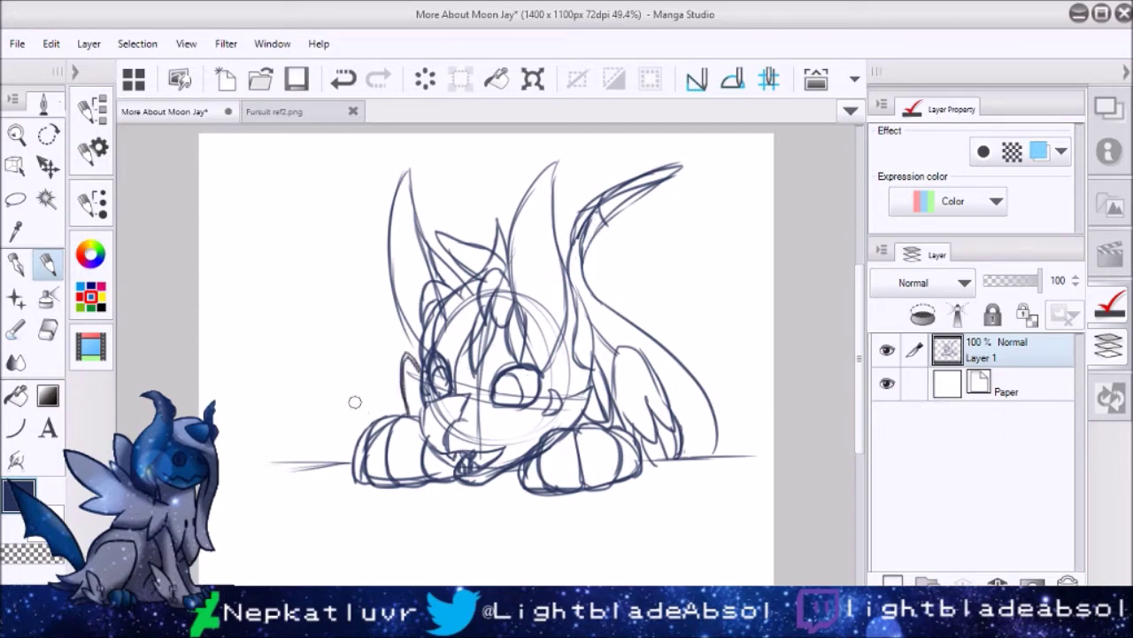
Sketch a large round ball beside the outer front paw, with a curling strand trailing below it.
{"action": "left_click_drag", "start_coordinate": [258, 496], "coordinate": [309, 515]}
{"action": "left_click_drag", "start_coordinate": [246, 490], "coordinate": [305, 560]}
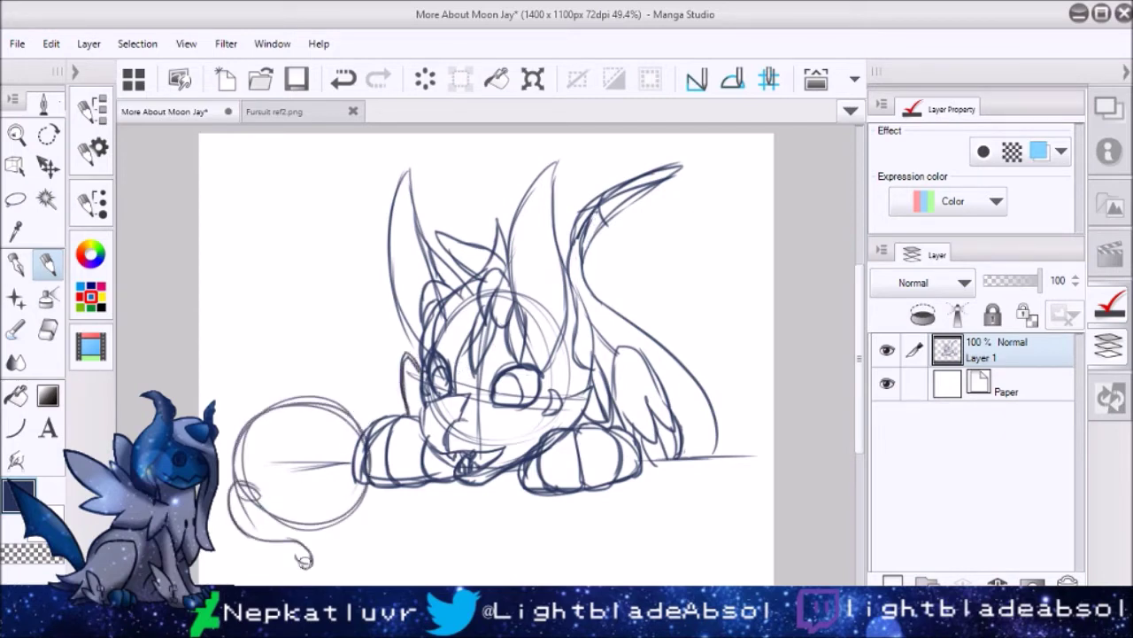
{"action": "left_click_drag", "start_coordinate": [332, 418], "coordinate": [342, 416]}
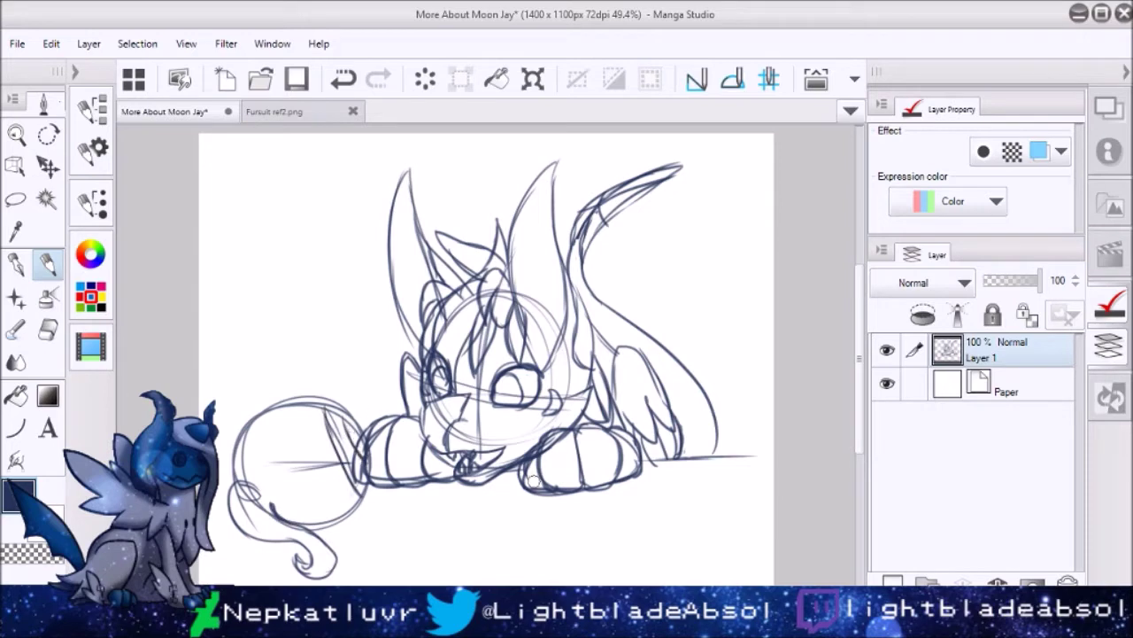
Sketch the two hind paws under the wing and a small round ball with a centre detail in front of them.
{"action": "mouse_move", "coordinate": [699, 468]}
{"action": "left_mouse_down"}
{"action": "mouse_move", "coordinate": [673, 512]}
{"action": "mouse_move", "coordinate": [696, 536]}
{"action": "left_mouse_up"}
{"action": "left_click_drag", "start_coordinate": [705, 464], "coordinate": [666, 522]}
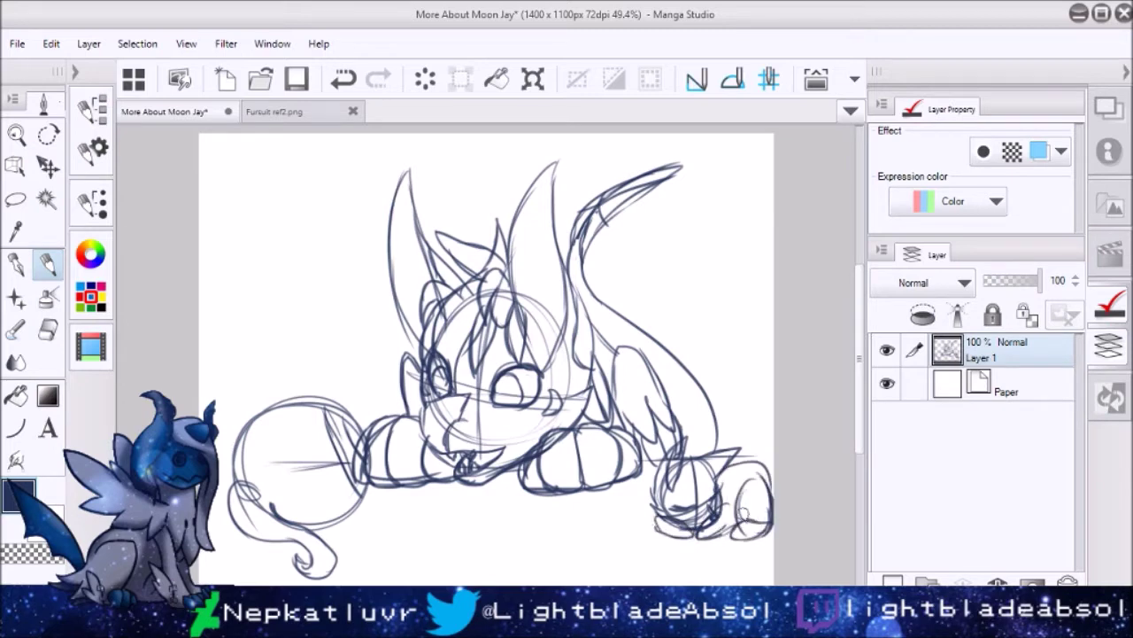
{"action": "key", "text": "e"}
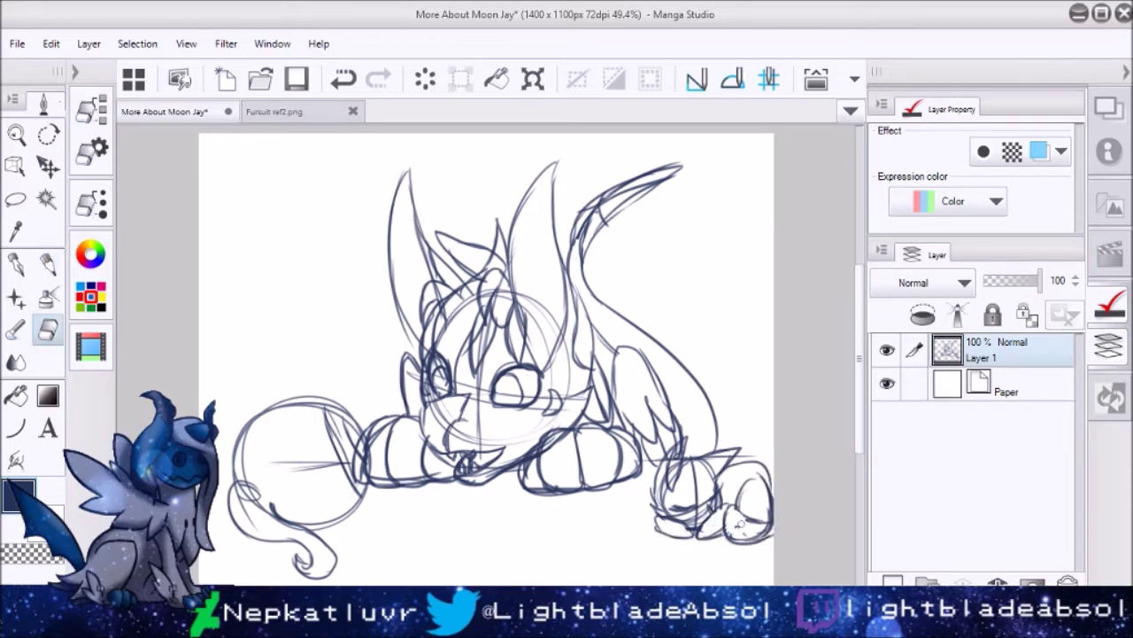
{"action": "key", "text": "p"}
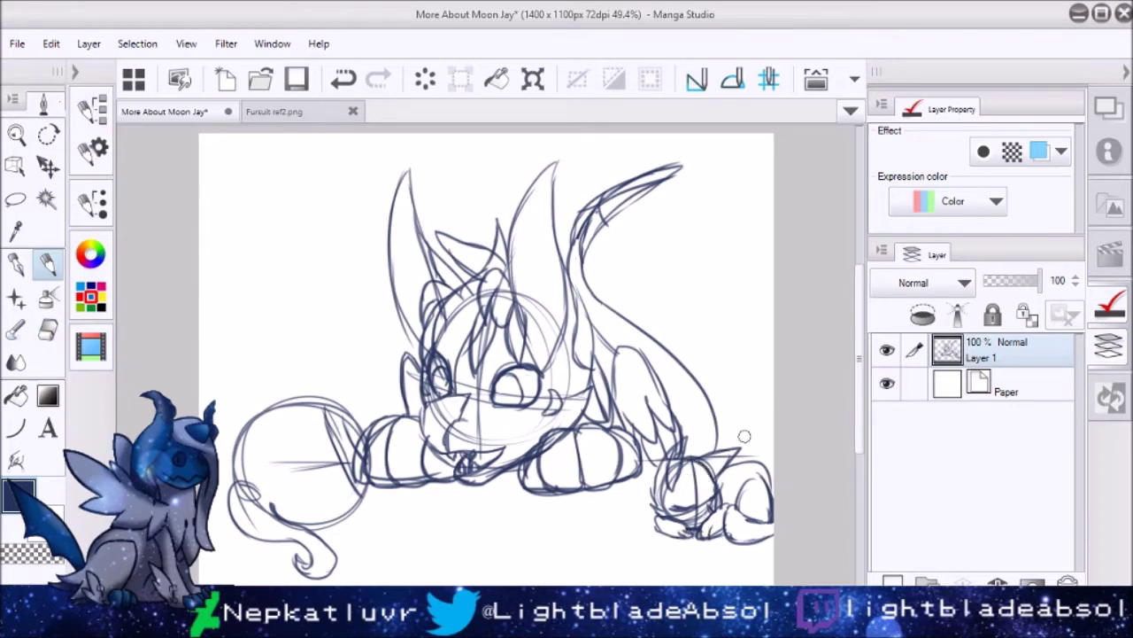
{"action": "left_click_drag", "start_coordinate": [634, 565], "coordinate": [628, 548]}
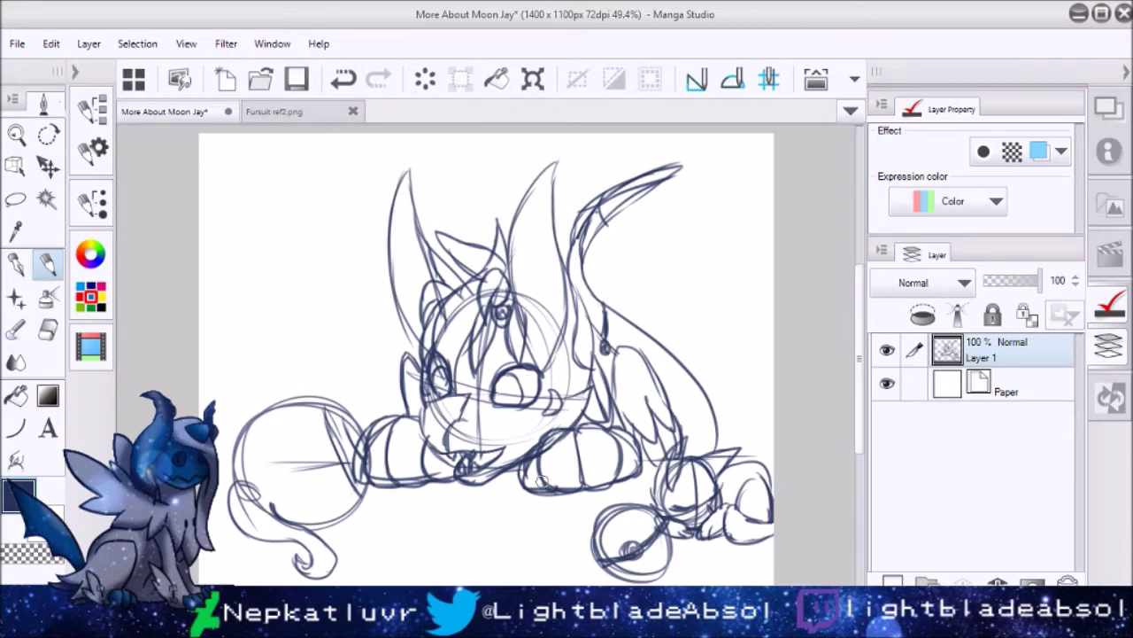
Lower the sketch layer's opacity to 65% and set up a new layer for the line art.
{"action": "left_click_drag", "start_coordinate": [1009, 281], "coordinate": [1031, 281]}
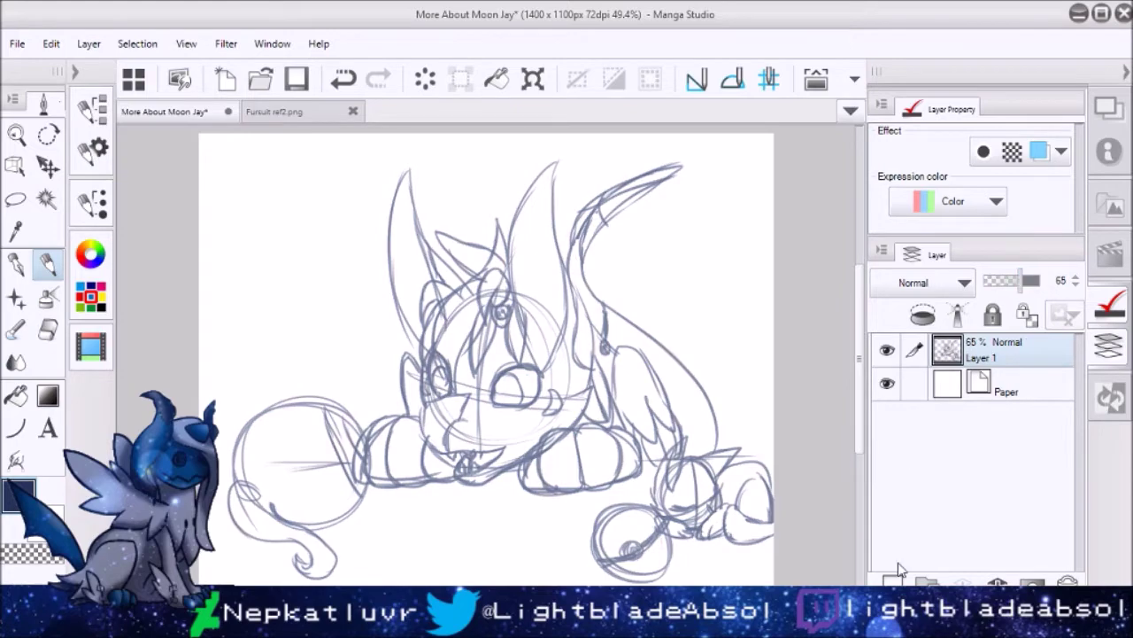
{"action": "left_click_drag", "start_coordinate": [349, 195], "coordinate": [354, 350]}
{"action": "key", "text": "ctrl+z"}
Ink the muzzle outline and the open mouth in black over the faded sketch, cleaning up the line ends.
{"action": "left_click", "coordinate": [1107, 108]}
{"action": "left_click", "coordinate": [959, 551]}
{"action": "left_click", "coordinate": [960, 551]}
{"action": "mouse_move", "coordinate": [491, 301]}
{"action": "left_mouse_down"}
{"action": "mouse_move", "coordinate": [413, 331]}
{"action": "mouse_move", "coordinate": [460, 470]}
{"action": "left_mouse_up"}
{"action": "key", "text": "ctrl+z"}
{"action": "mouse_move", "coordinate": [409, 334]}
{"action": "left_mouse_down"}
{"action": "mouse_move", "coordinate": [423, 460]}
{"action": "mouse_move", "coordinate": [611, 478]}
{"action": "left_mouse_up"}
{"action": "key", "text": "ctrl+z"}
{"action": "mouse_move", "coordinate": [421, 462]}
{"action": "left_mouse_down"}
{"action": "mouse_move", "coordinate": [698, 439]}
{"action": "mouse_move", "coordinate": [524, 555]}
{"action": "left_mouse_up"}
{"action": "key", "text": "ctrl+z"}
{"action": "mouse_move", "coordinate": [663, 424]}
{"action": "left_mouse_down"}
{"action": "mouse_move", "coordinate": [524, 554]}
{"action": "mouse_move", "coordinate": [655, 454]}
{"action": "left_mouse_up"}
{"action": "key", "text": "e"}
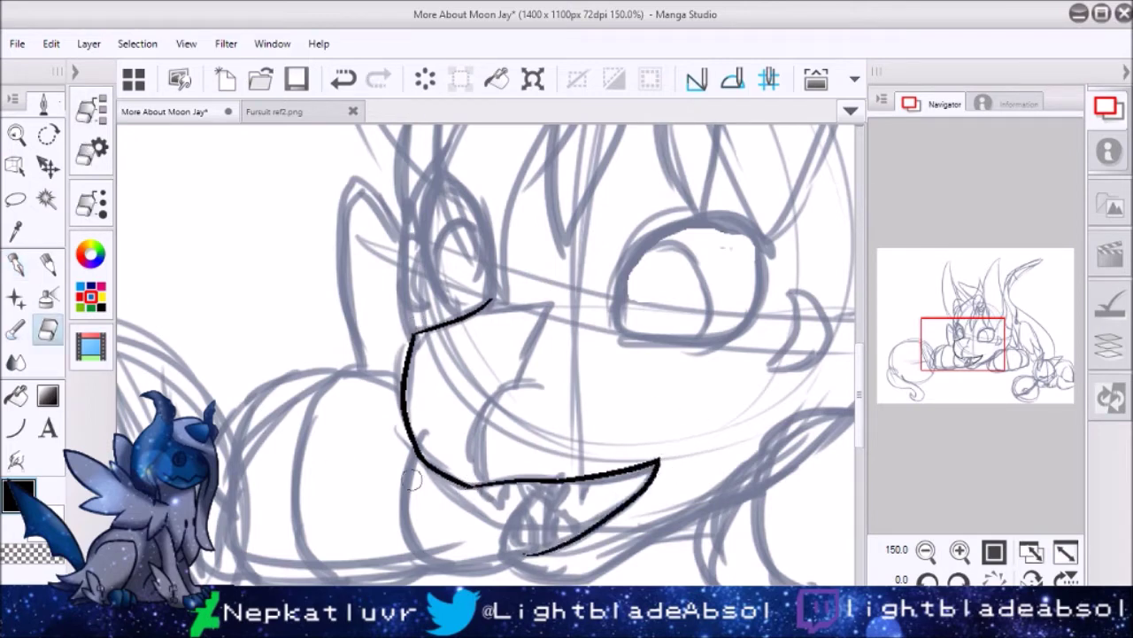
Ink the pointed fangs inside the mouth and the lower jaw line beneath it.
{"action": "key", "text": "p"}
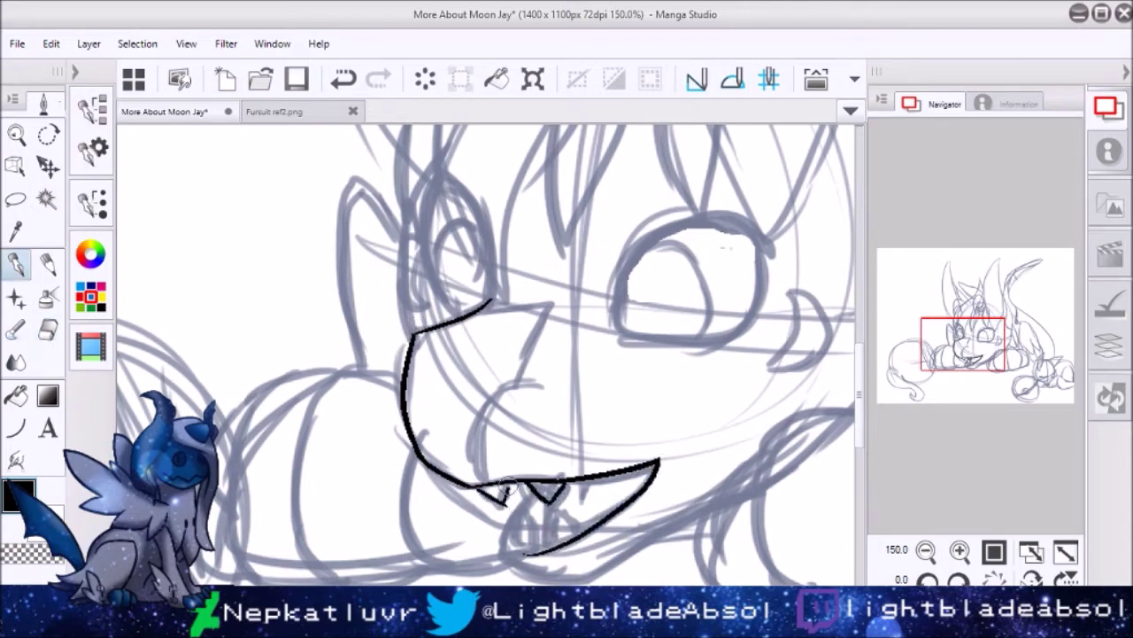
{"action": "key", "text": "e"}
{"action": "key", "text": "p"}
{"action": "key", "text": "p"}
{"action": "key", "text": "ctrl+z"}
{"action": "mouse_move", "coordinate": [551, 546]}
{"action": "left_mouse_down"}
{"action": "mouse_move", "coordinate": [561, 511]}
{"action": "mouse_move", "coordinate": [524, 551]}
{"action": "left_mouse_up"}
{"action": "key", "text": "e"}
{"action": "key", "text": "p"}
{"action": "mouse_move", "coordinate": [512, 554]}
{"action": "left_mouse_down"}
{"action": "mouse_move", "coordinate": [602, 542]}
{"action": "mouse_move", "coordinate": [708, 499]}
{"action": "left_mouse_up"}
{"action": "key", "text": "ctrl+a"}
{"action": "key", "text": "ctrl+d"}
Ink the first large toe of the front paw beside the jaw and erase its overlapping line ends.
{"action": "left_click_drag", "start_coordinate": [596, 440], "coordinate": [428, 429]}
{"action": "left_click_drag", "start_coordinate": [831, 418], "coordinate": [560, 365]}
{"action": "mouse_move", "coordinate": [439, 368]}
{"action": "left_mouse_down"}
{"action": "mouse_move", "coordinate": [591, 443]}
{"action": "mouse_move", "coordinate": [479, 549]}
{"action": "mouse_move", "coordinate": [323, 390]}
{"action": "left_mouse_up"}
{"action": "key", "text": "ctrl+z"}
{"action": "mouse_move", "coordinate": [425, 567]}
{"action": "left_mouse_down"}
{"action": "mouse_move", "coordinate": [456, 352]}
{"action": "mouse_move", "coordinate": [294, 365]}
{"action": "left_mouse_up"}
{"action": "mouse_move", "coordinate": [386, 547]}
{"action": "left_mouse_down"}
{"action": "mouse_move", "coordinate": [292, 492]}
{"action": "mouse_move", "coordinate": [308, 514]}
{"action": "left_mouse_up"}
{"action": "key", "text": "ctrl+z"}
{"action": "key", "text": "e"}
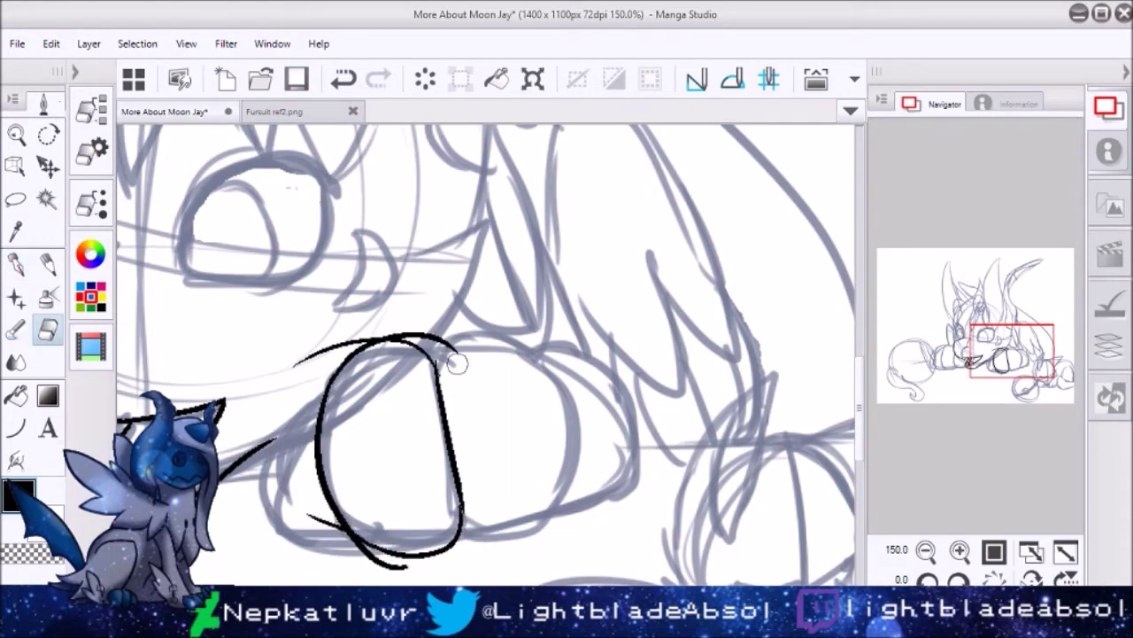
{"action": "left_click_drag", "start_coordinate": [440, 358], "coordinate": [338, 341]}
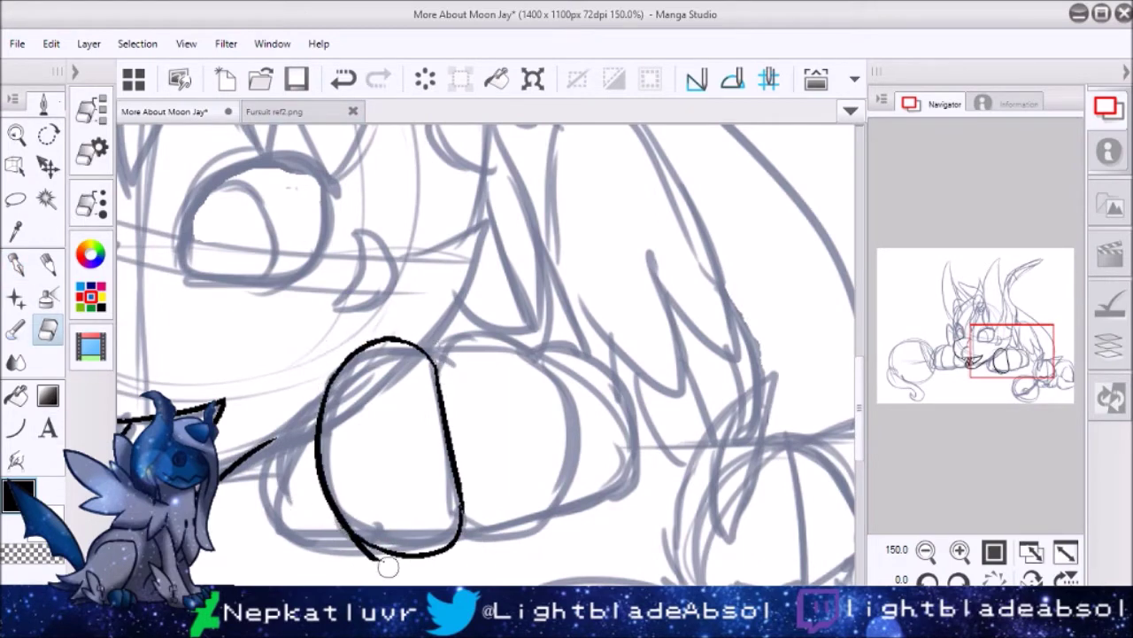
Ink the remaining toes of the same front paw and join the jaw line to the paw.
{"action": "key", "text": "p"}
{"action": "mouse_move", "coordinate": [497, 554]}
{"action": "left_mouse_down"}
{"action": "mouse_move", "coordinate": [460, 341]}
{"action": "mouse_move", "coordinate": [526, 341]}
{"action": "left_mouse_up"}
{"action": "key", "text": "e"}
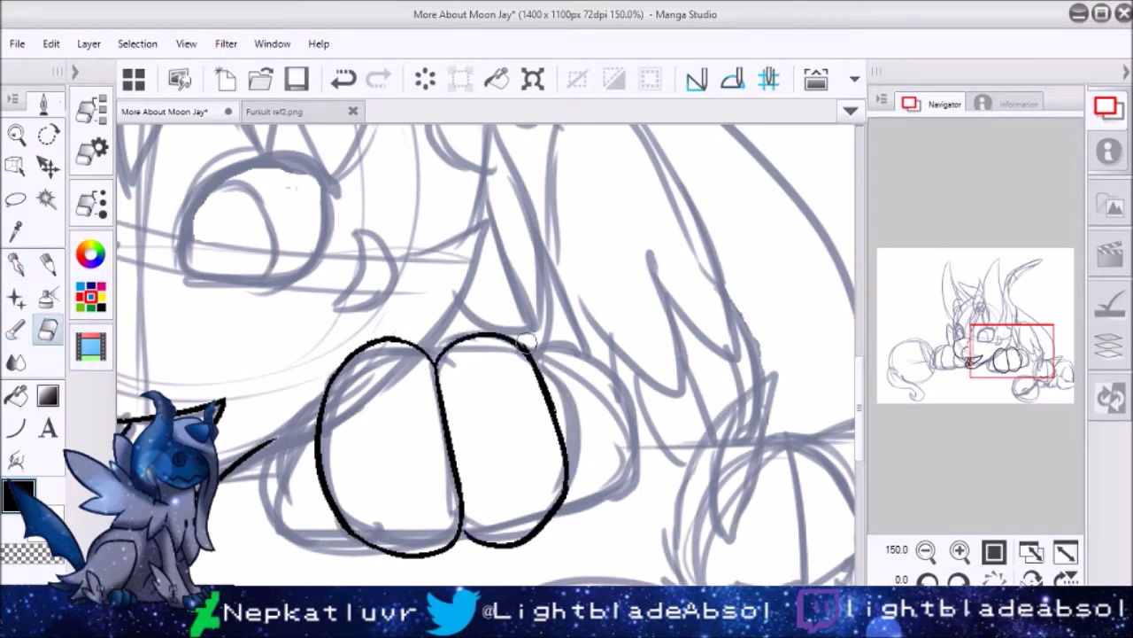
{"action": "key", "text": "p"}
{"action": "mouse_move", "coordinate": [567, 479]}
{"action": "left_mouse_down"}
{"action": "mouse_move", "coordinate": [536, 352]}
{"action": "mouse_move", "coordinate": [651, 449]}
{"action": "left_mouse_up"}
{"action": "left_click", "coordinate": [344, 79]}
{"action": "left_click_drag", "start_coordinate": [326, 403], "coordinate": [381, 553]}
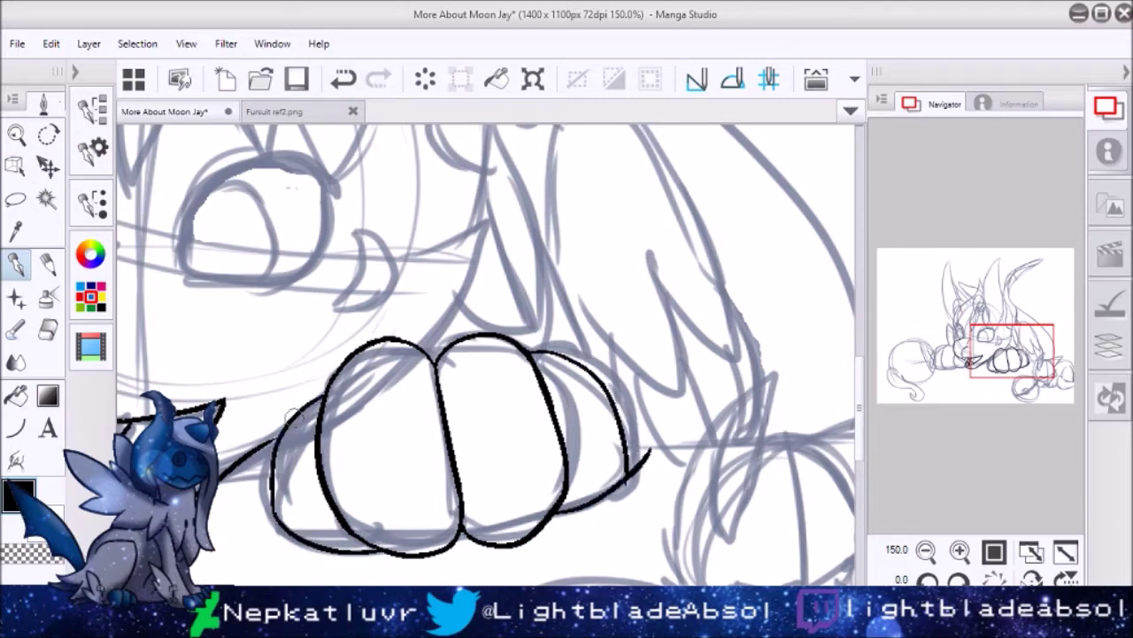
{"action": "left_click_drag", "start_coordinate": [268, 440], "coordinate": [274, 436]}
{"action": "key", "text": "e"}
{"action": "key", "text": "p"}
Ink the pointed cheek tuft above the front paw and trim its tip.
{"action": "left_click_drag", "start_coordinate": [611, 423], "coordinate": [663, 498]}
{"action": "left_click_drag", "start_coordinate": [458, 334], "coordinate": [551, 276]}
{"action": "mouse_move", "coordinate": [475, 427]}
{"action": "left_mouse_down"}
{"action": "mouse_move", "coordinate": [549, 314]}
{"action": "mouse_move", "coordinate": [549, 278]}
{"action": "left_mouse_up"}
{"action": "key", "text": "e"}
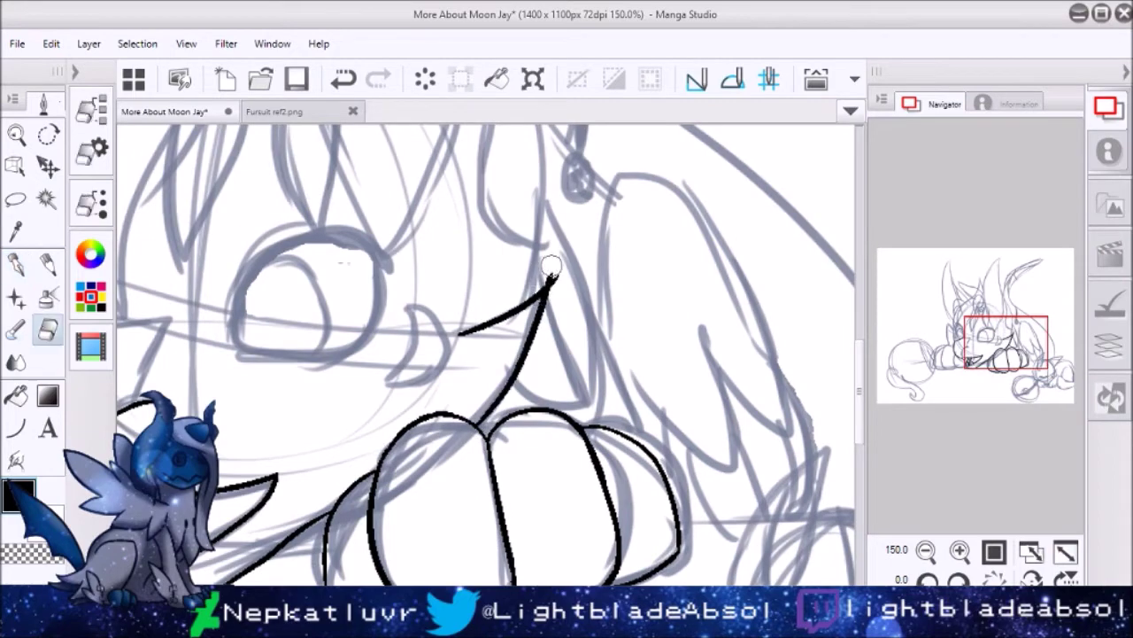
Ink the leaf-shaped hair strand above the large eye, trim its tip, and ink the strand edge beside it.
{"action": "key", "text": "p"}
{"action": "left_click_drag", "start_coordinate": [561, 240], "coordinate": [702, 532]}
{"action": "left_click_drag", "start_coordinate": [467, 284], "coordinate": [438, 512]}
{"action": "left_click", "coordinate": [356, 89]}
{"action": "left_click", "coordinate": [356, 89]}
{"action": "mouse_move", "coordinate": [432, 288]}
{"action": "left_mouse_down"}
{"action": "mouse_move", "coordinate": [476, 520]}
{"action": "mouse_move", "coordinate": [416, 293]}
{"action": "left_mouse_up"}
{"action": "key", "text": "e"}
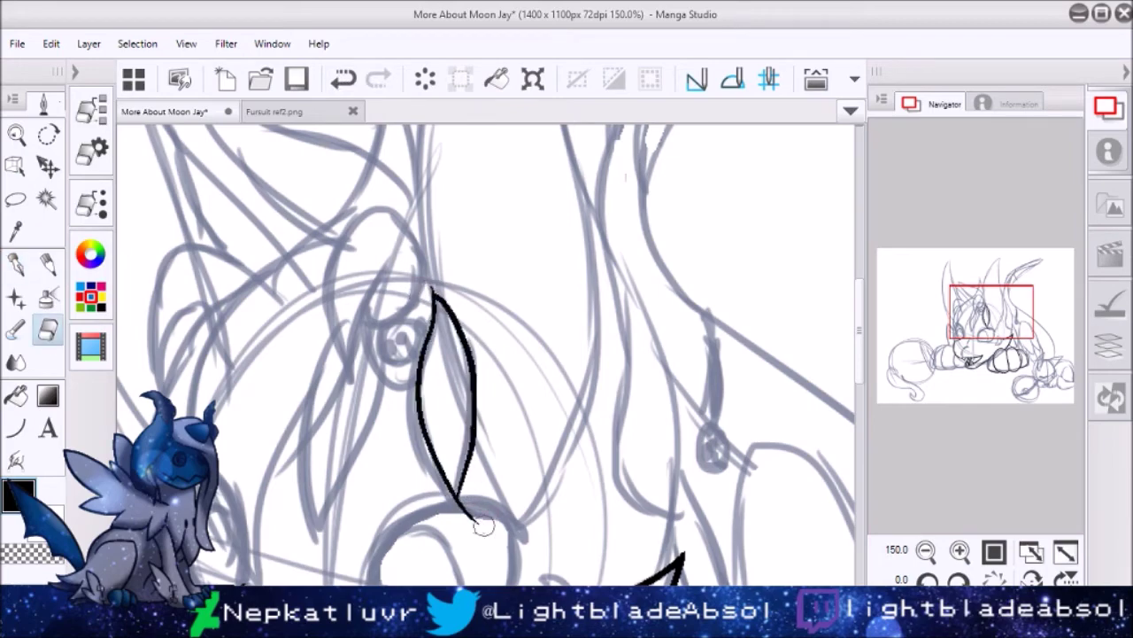
{"action": "key", "text": "p"}
{"action": "scroll", "coordinate": [443, 398], "scroll_direction": "down", "scroll_amount": 1}
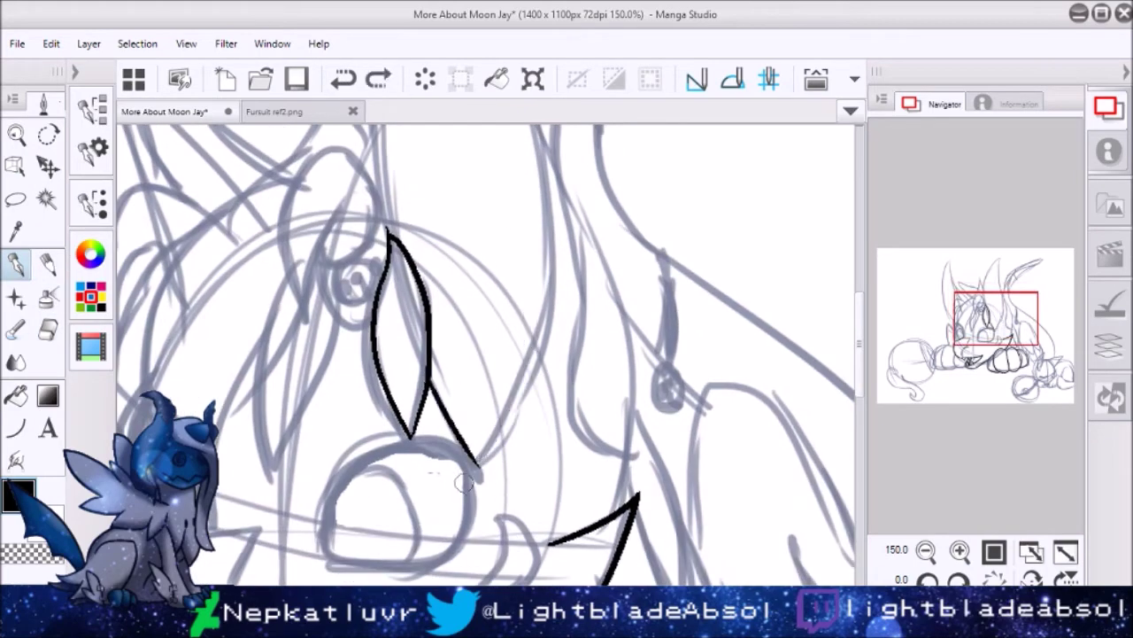
Ink the inner curved edge of the tall near ear from its base to the tip and thin the stroke.
{"action": "scroll", "coordinate": [845, 324], "scroll_direction": "up", "scroll_amount": 4}
{"action": "left_click_drag", "start_coordinate": [505, 132], "coordinate": [390, 567]}
{"action": "left_click_drag", "start_coordinate": [470, 198], "coordinate": [595, 127]}
{"action": "key", "text": "e"}
{"action": "scroll", "coordinate": [442, 280], "scroll_direction": "up", "scroll_amount": 2}
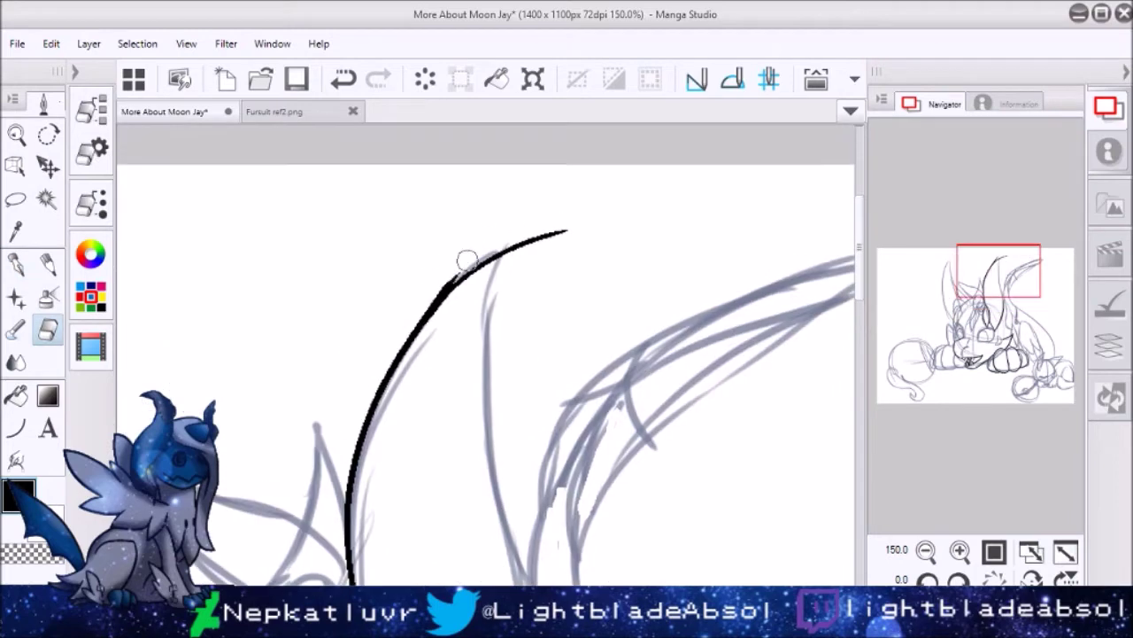
Ink the outer edge of the tall near ear from the tip down to the hair strand above the eye.
{"action": "key", "text": "p"}
{"action": "left_click_drag", "start_coordinate": [516, 258], "coordinate": [487, 524]}
{"action": "key", "text": "ctrl+z"}
{"action": "left_click_drag", "start_coordinate": [479, 342], "coordinate": [506, 554]}
{"action": "scroll", "coordinate": [496, 532], "scroll_direction": "down", "scroll_amount": 3}
{"action": "left_click_drag", "start_coordinate": [381, 326], "coordinate": [485, 567]}
{"action": "scroll", "coordinate": [381, 328], "scroll_direction": "down", "scroll_amount": 3}
Ink the side of the head from the near ear's base to the cheek tuft and erase stray ends along the ear.
{"action": "left_click_drag", "start_coordinate": [345, 221], "coordinate": [465, 521]}
{"action": "scroll", "coordinate": [465, 521], "scroll_direction": "down", "scroll_amount": 3}
{"action": "key", "text": "ctrl+z"}
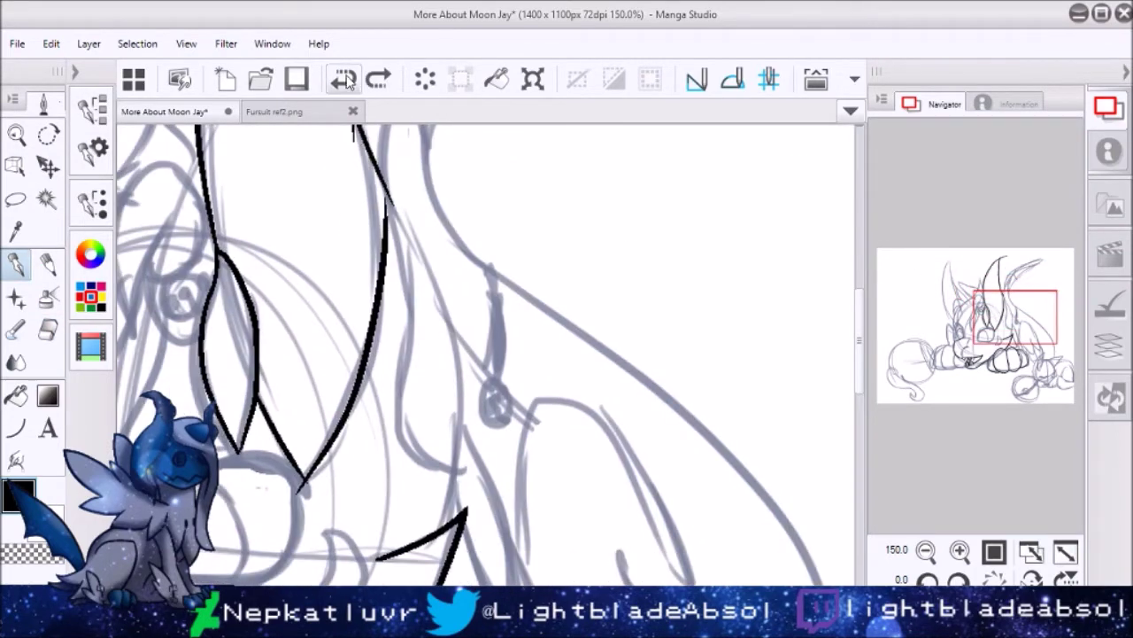
{"action": "key", "text": "ctrl+y"}
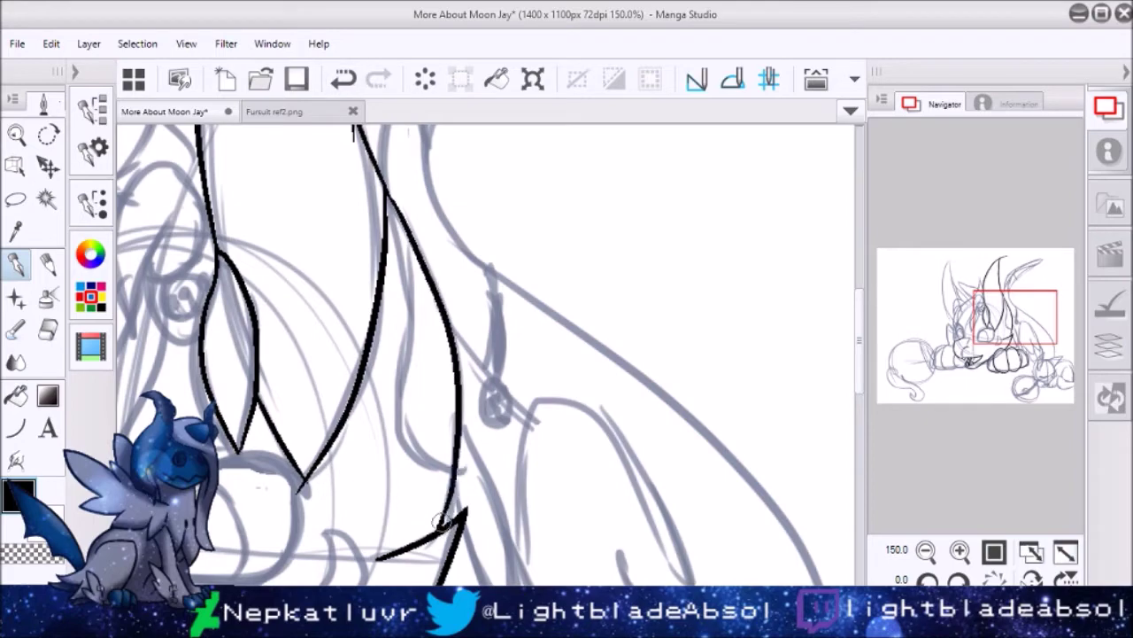
{"action": "key", "text": "e"}
{"action": "scroll", "coordinate": [368, 492], "scroll_direction": "up", "scroll_amount": 3}
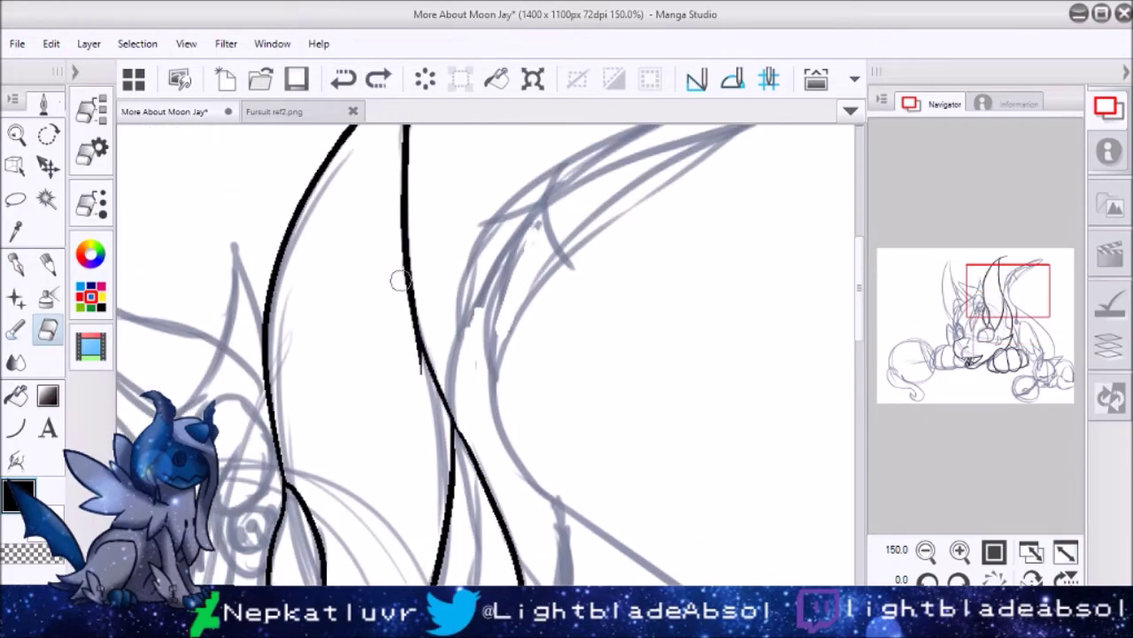
{"action": "scroll", "coordinate": [413, 367], "scroll_direction": "up", "scroll_amount": 2}
{"action": "key", "text": "p"}
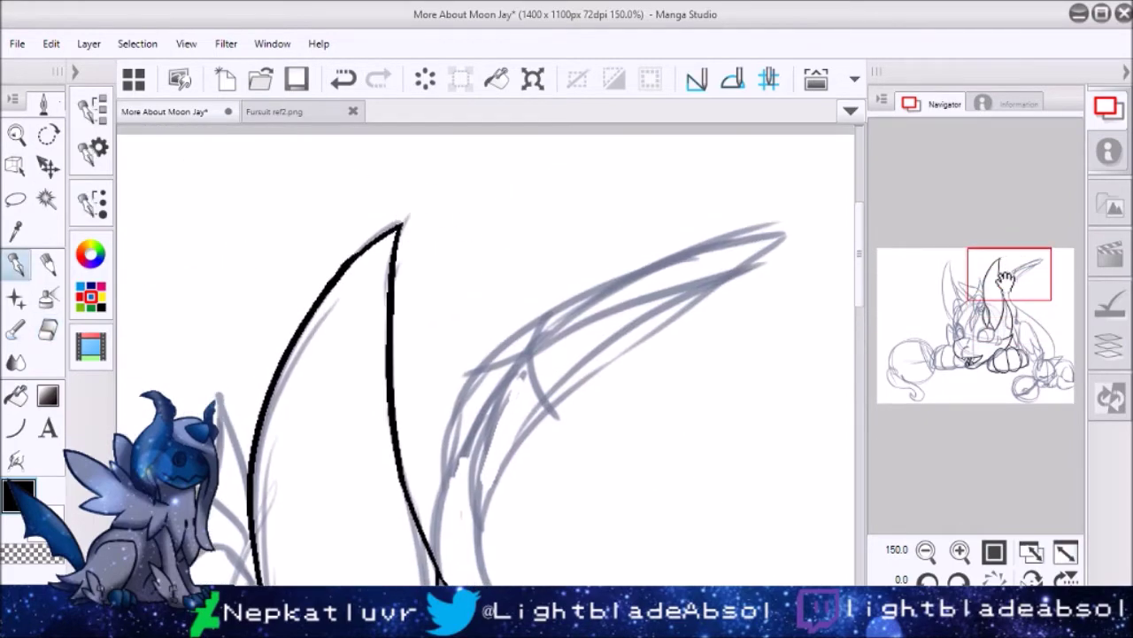
Ink the curled forelock beside the ear and the round bell ornament beneath it, erasing the overshoot at the top.
{"action": "scroll", "coordinate": [405, 215], "scroll_direction": "down", "scroll_amount": 5}
{"action": "key", "text": "ctrl+z"}
{"action": "left_click_drag", "start_coordinate": [443, 197], "coordinate": [405, 391]}
{"action": "left_click_drag", "start_coordinate": [415, 220], "coordinate": [476, 253]}
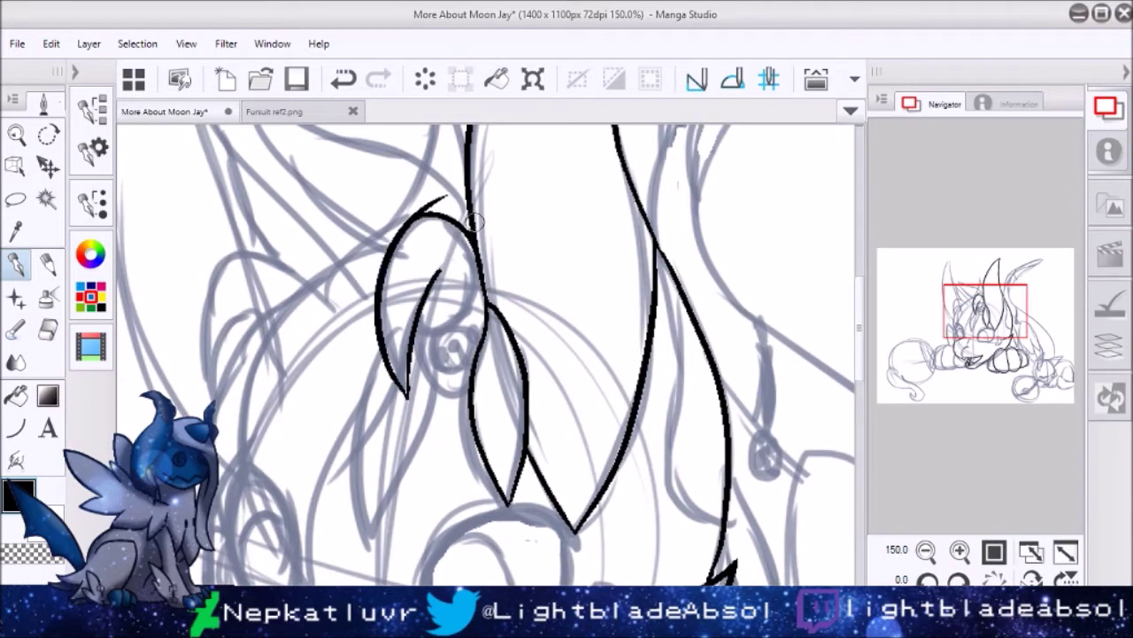
{"action": "left_click_drag", "start_coordinate": [431, 324], "coordinate": [469, 403]}
{"action": "key", "text": "e"}
{"action": "key", "text": "ctrl+z"}
{"action": "left_click_drag", "start_coordinate": [444, 198], "coordinate": [422, 203]}
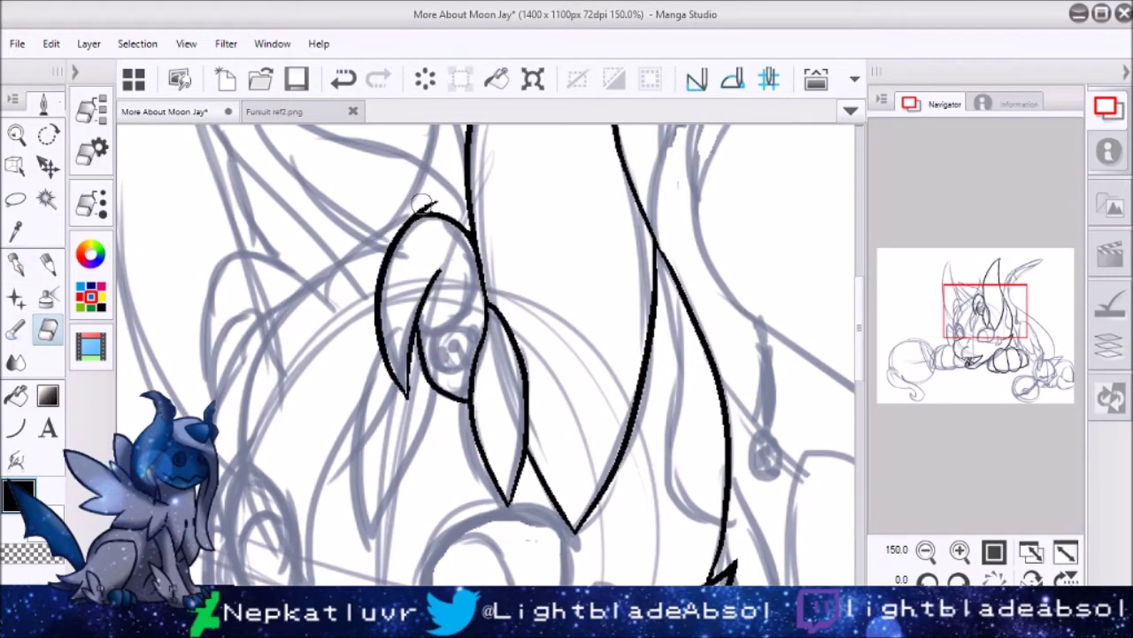
{"action": "key", "text": "p"}
{"action": "mouse_move", "coordinate": [460, 328]}
{"action": "left_mouse_down"}
{"action": "mouse_move", "coordinate": [443, 371]}
{"action": "mouse_move", "coordinate": [449, 351]}
{"action": "left_mouse_up"}
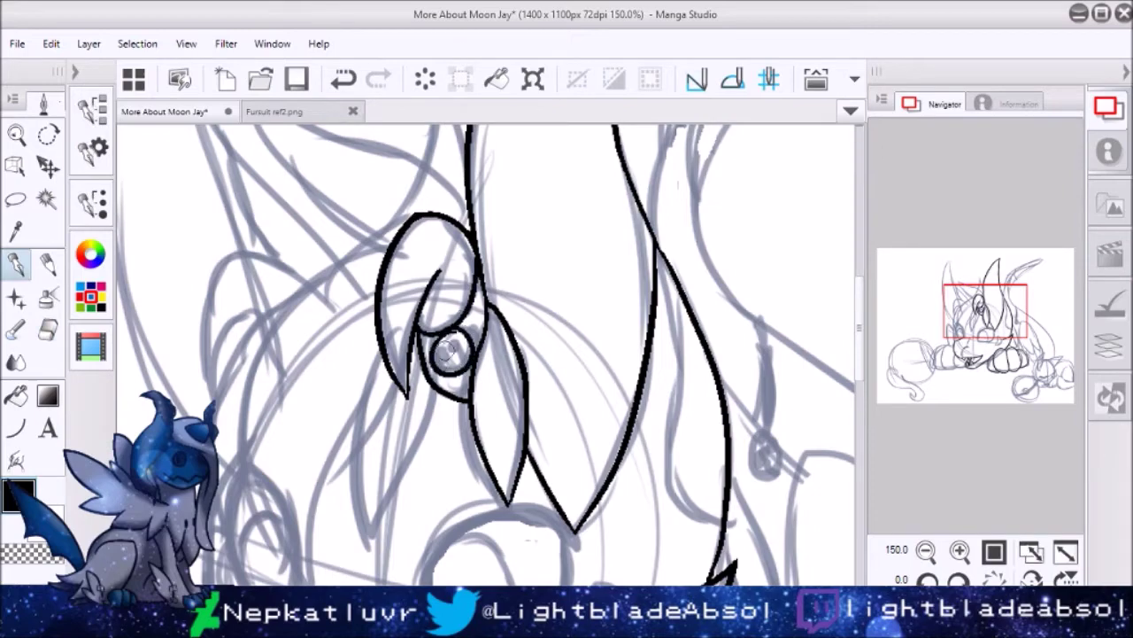
Ink the pointed hair strand hanging below the forelock beside the bell and clean up its tip.
{"action": "key", "text": "w"}
{"action": "mouse_move", "coordinate": [527, 272]}
{"action": "left_mouse_down"}
{"action": "mouse_move", "coordinate": [652, 251]}
{"action": "mouse_move", "coordinate": [617, 162]}
{"action": "left_mouse_up"}
{"action": "left_click", "coordinate": [652, 252]}
{"action": "key", "text": "p"}
{"action": "key", "text": "e"}
{"action": "left_click_drag", "start_coordinate": [471, 471], "coordinate": [451, 445]}
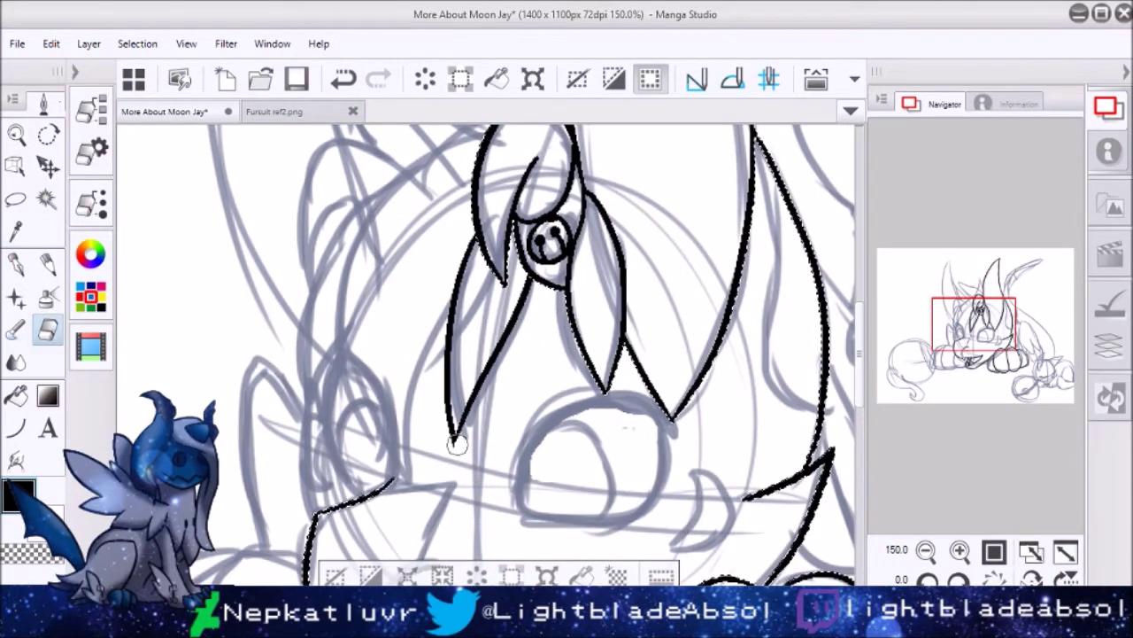
Ink the long outer bang over the far eye and the pointed tuft on top of the head, erasing stray ends.
{"action": "key", "text": "p"}
{"action": "left_click_drag", "start_coordinate": [457, 305], "coordinate": [438, 496]}
{"action": "mouse_move", "coordinate": [416, 222]}
{"action": "left_mouse_down"}
{"action": "mouse_move", "coordinate": [417, 363]}
{"action": "mouse_move", "coordinate": [456, 417]}
{"action": "left_mouse_up"}
{"action": "left_click_drag", "start_coordinate": [367, 182], "coordinate": [603, 265]}
{"action": "key", "text": "e"}
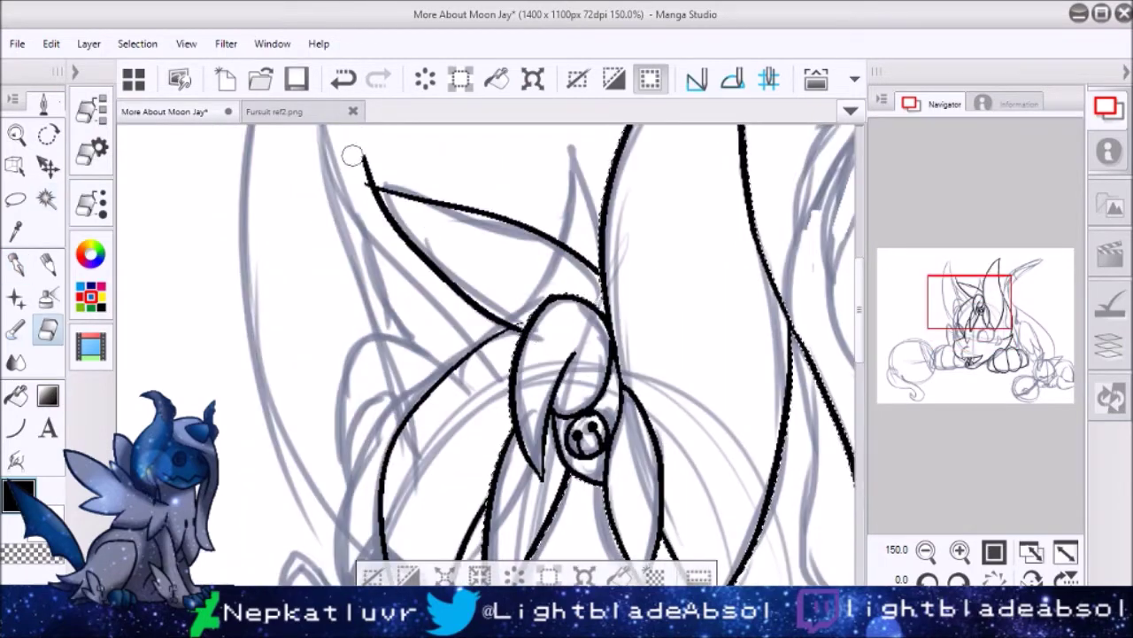
{"action": "left_click_drag", "start_coordinate": [513, 310], "coordinate": [544, 327]}
Trim the outer bang's tip where it meets the muzzle and clear the selection.
{"action": "scroll", "coordinate": [532, 355], "scroll_direction": "down", "scroll_amount": 5}
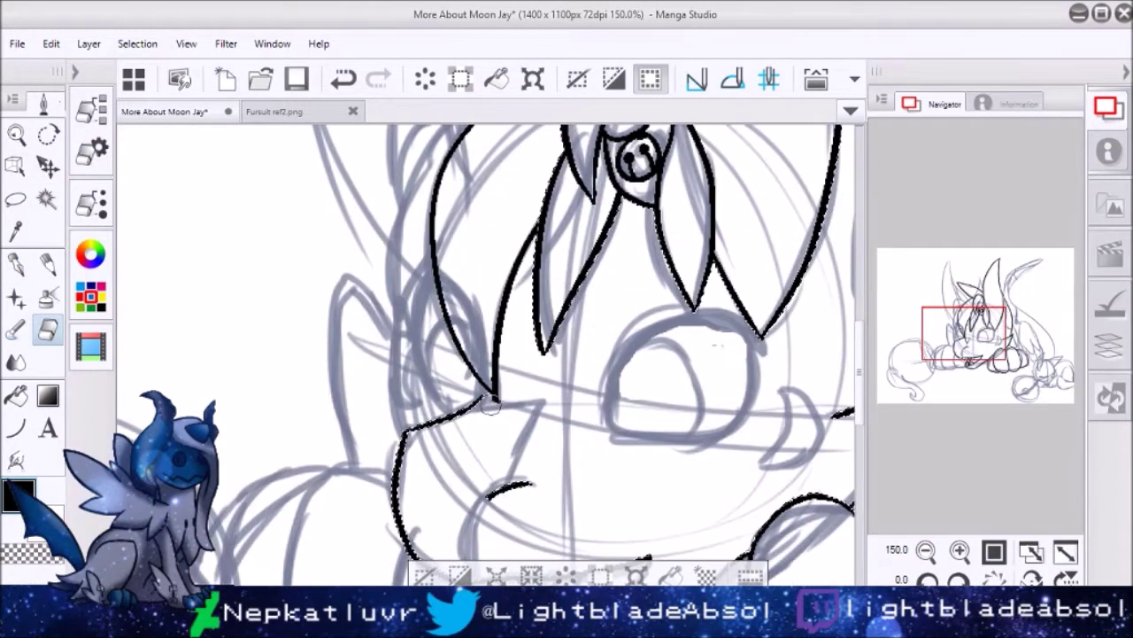
{"action": "key", "text": "ctrl+d"}
{"action": "key", "text": "p"}
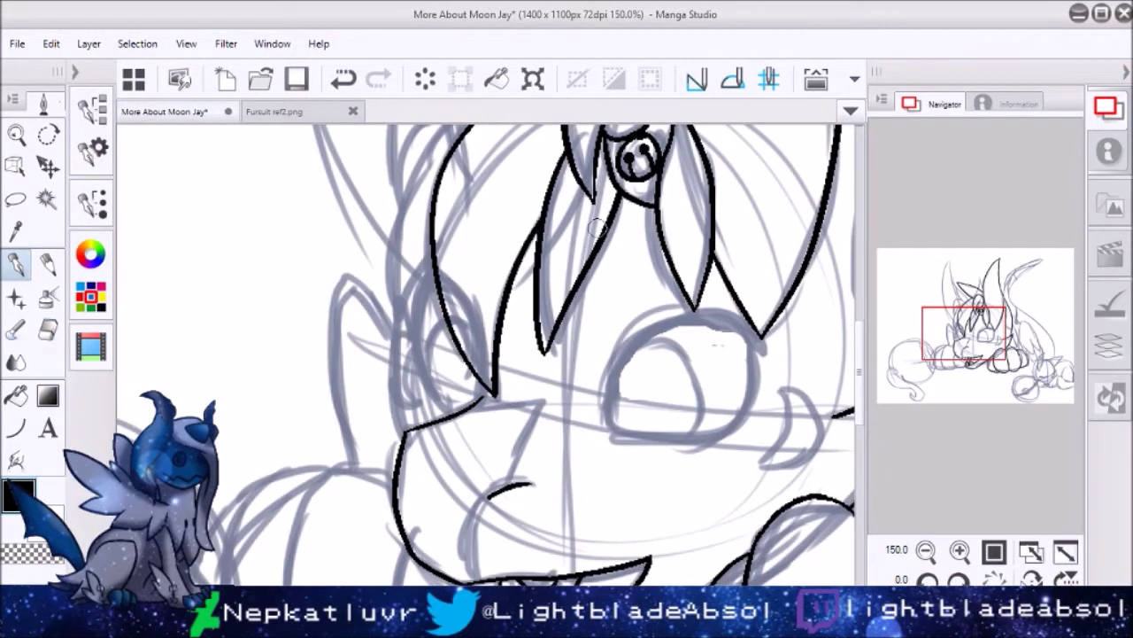
Ink the long pointed hair strand curving outside the far bang, redraw its outer edge closer in, and clear the selection.
{"action": "scroll", "coordinate": [328, 354], "scroll_direction": "up", "scroll_amount": 3}
{"action": "key", "text": "ctrl+z"}
{"action": "scroll", "coordinate": [332, 352], "scroll_direction": "down", "scroll_amount": 1}
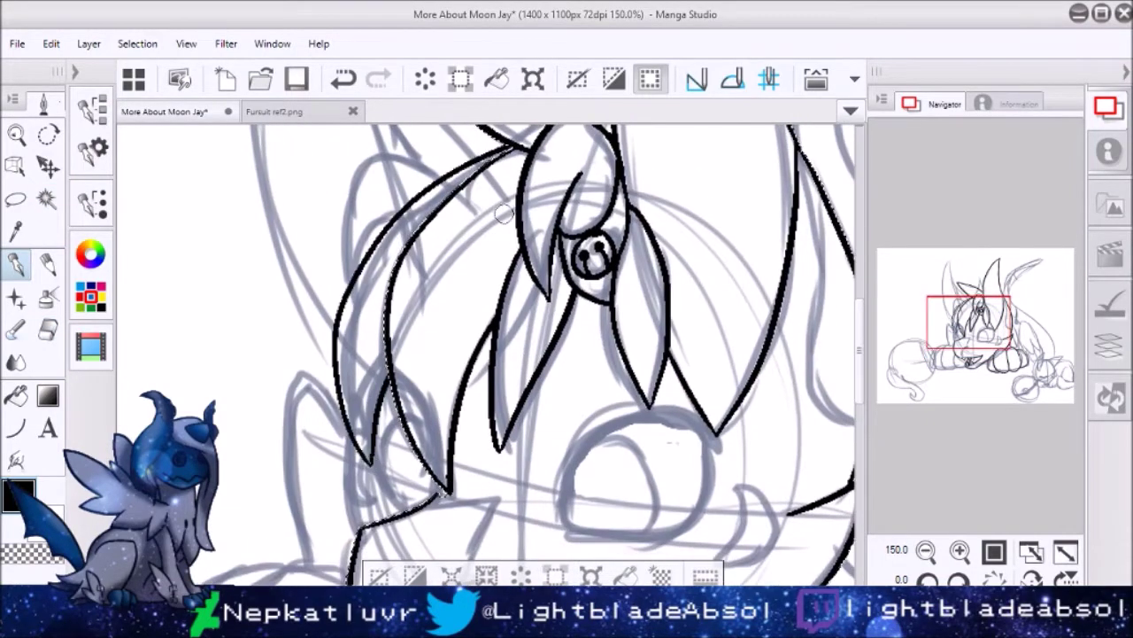
{"action": "left_click_drag", "start_coordinate": [339, 353], "coordinate": [370, 465]}
{"action": "key", "text": "e"}
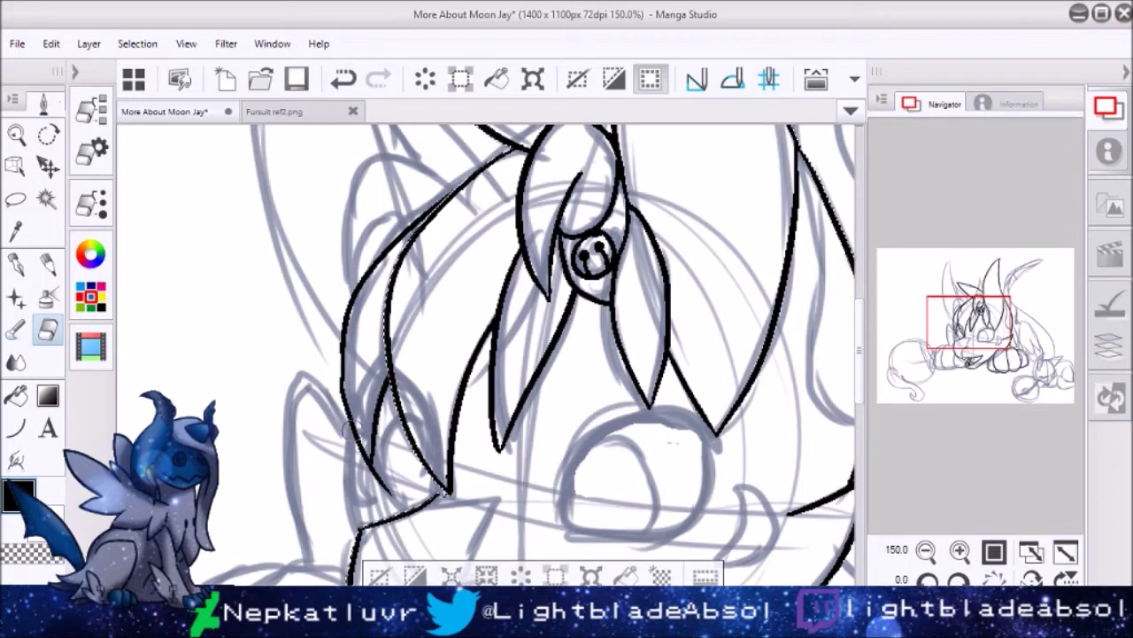
{"action": "key", "text": "ctrl+d"}
{"action": "key", "text": "p"}
{"action": "key", "text": "ctrl+z"}
{"action": "scroll", "coordinate": [487, 355], "scroll_direction": "up", "scroll_amount": 2}
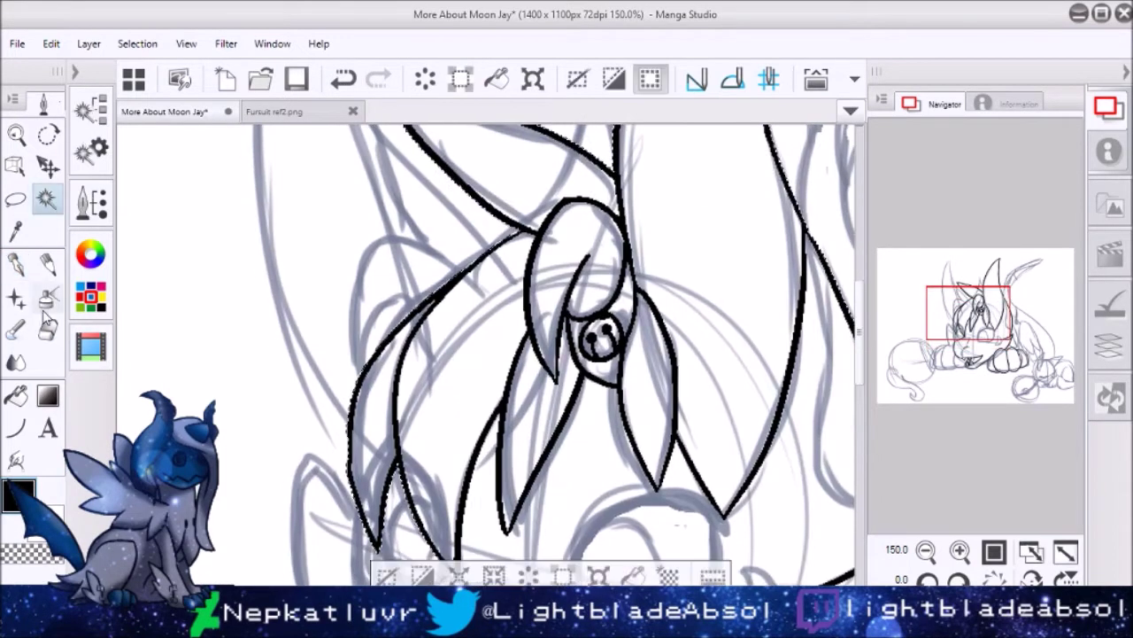
Ink the two rounded tufts behind the far-side hair strand and erase the line ends overshooting at their top.
{"action": "left_click_drag", "start_coordinate": [461, 266], "coordinate": [305, 259]}
{"action": "left_click_drag", "start_coordinate": [372, 346], "coordinate": [460, 264]}
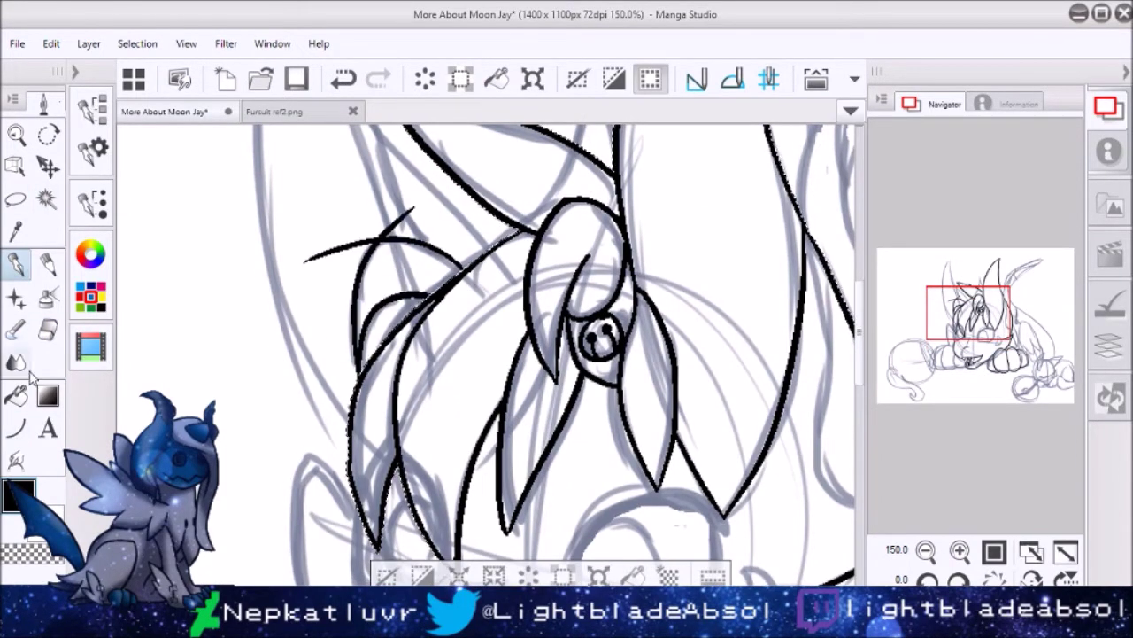
{"action": "key", "text": "e"}
{"action": "left_click_drag", "start_coordinate": [293, 263], "coordinate": [383, 232]}
{"action": "key", "text": "p"}
{"action": "scroll", "coordinate": [216, 268], "scroll_direction": "up", "scroll_amount": 3}
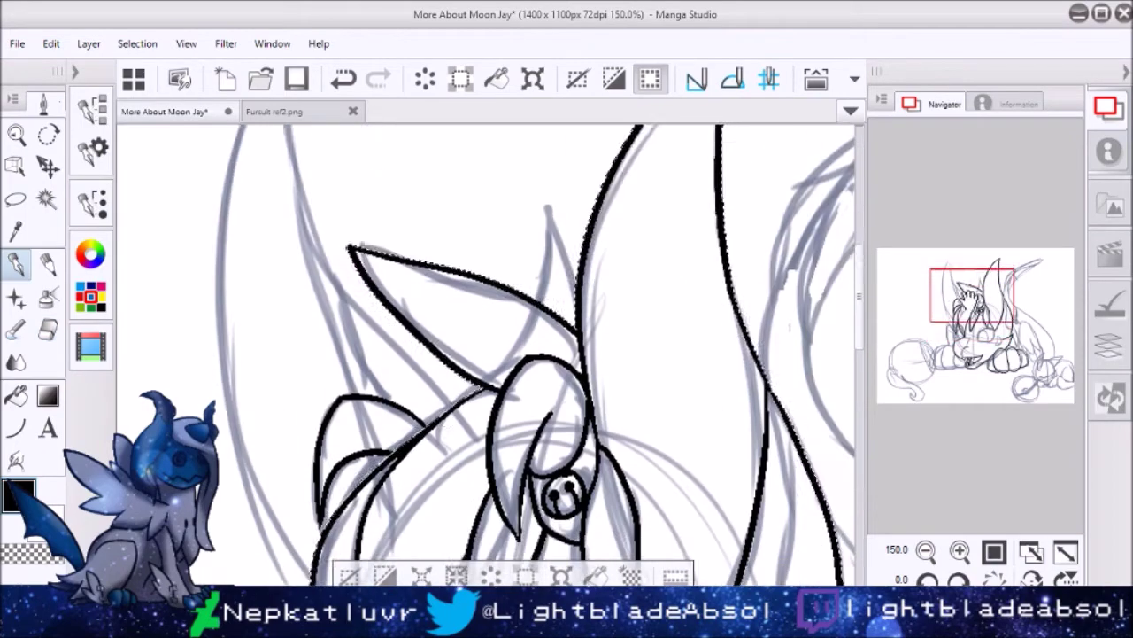
Ink the small upright spike of hair between the pointed head tuft and the near ear, then clear the selection.
{"action": "left_click_drag", "start_coordinate": [575, 301], "coordinate": [545, 181]}
{"action": "left_click_drag", "start_coordinate": [630, 128], "coordinate": [583, 388]}
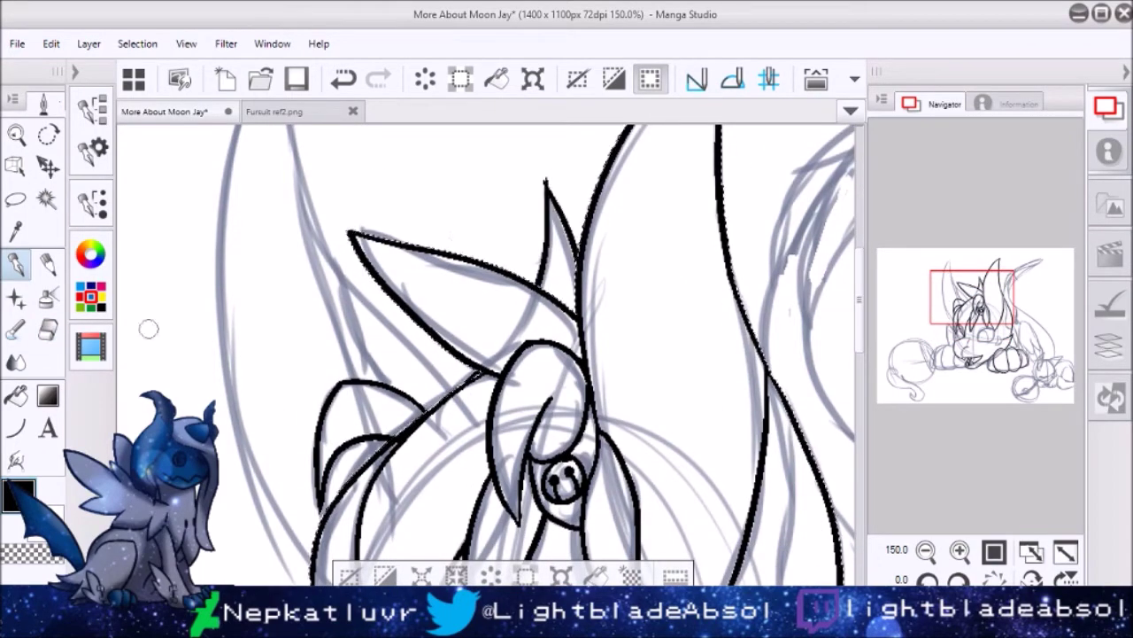
{"action": "key", "text": "e"}
{"action": "key", "text": "ctrl+d"}
{"action": "key", "text": "p"}
{"action": "scroll", "coordinate": [578, 313], "scroll_direction": "down", "scroll_amount": 3}
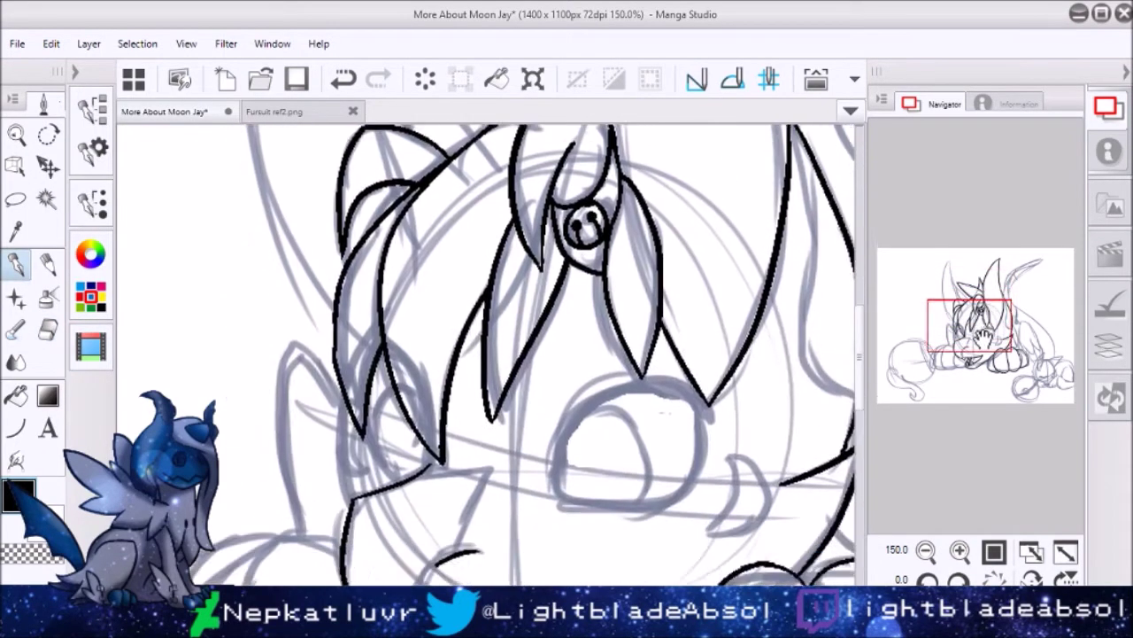
Ink the tall far ear and the curve joining its inner edge to the hair, trimming the overshoot at its tip.
{"action": "key", "text": "w"}
{"action": "left_click", "coordinate": [245, 314]}
{"action": "key", "text": "p"}
{"action": "scroll", "coordinate": [423, 536], "scroll_direction": "down", "scroll_amount": 1}
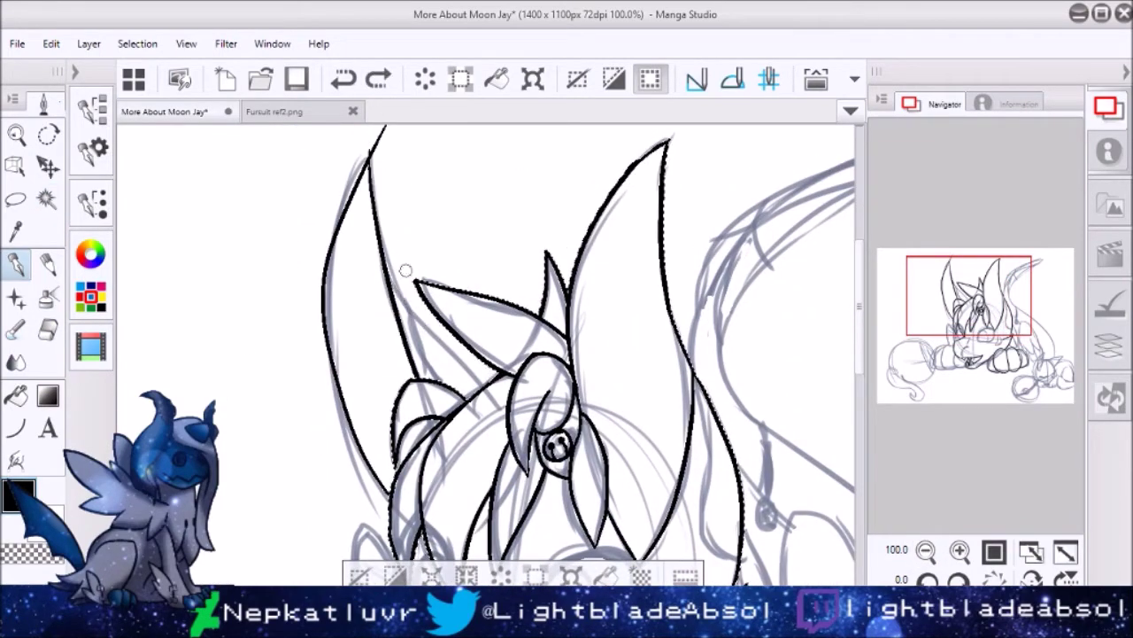
{"action": "key", "text": "ctrl+d"}
{"action": "scroll", "coordinate": [319, 477], "scroll_direction": "up", "scroll_amount": 2}
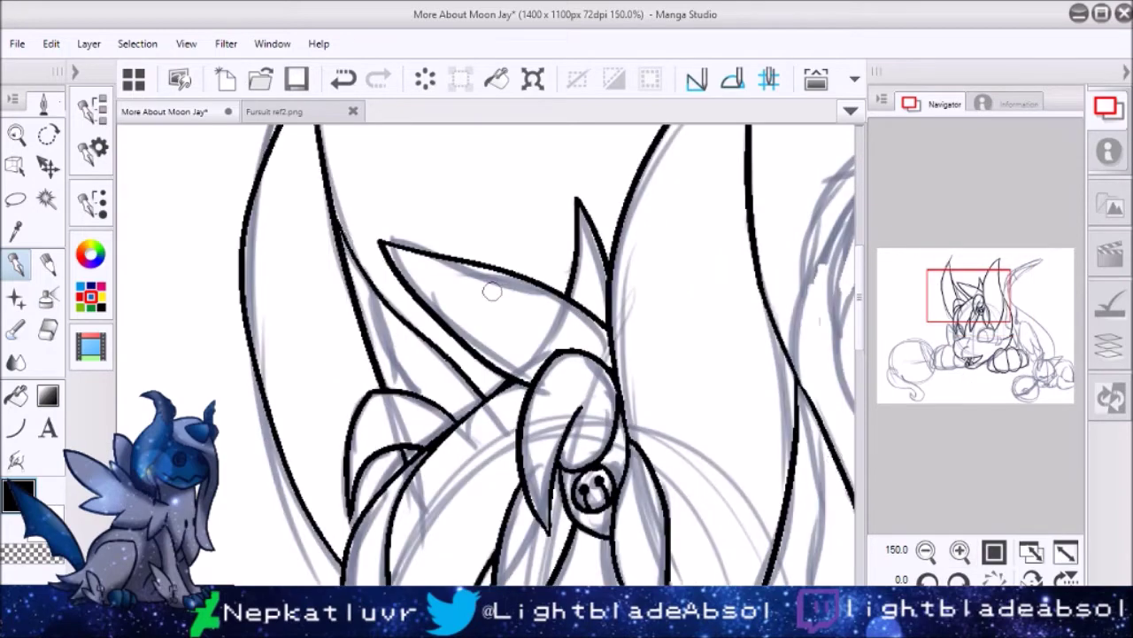
{"action": "key", "text": "e"}
{"action": "key", "text": "p"}
Ink the far side of the face between the hair strands and the muzzle, including the visible far eye contour.
{"action": "left_click_drag", "start_coordinate": [965, 270], "coordinate": [976, 337]}
{"action": "key", "text": "w"}
{"action": "left_click", "coordinate": [657, 312]}
{"action": "key", "text": "p"}
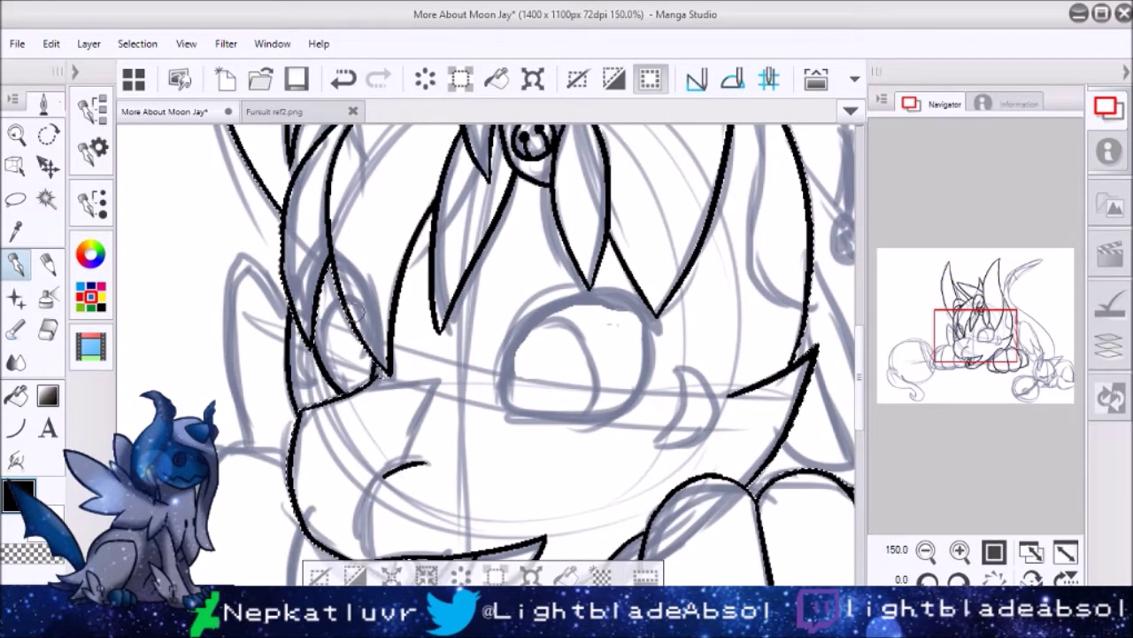
Ink the near eye's outline with a thick upper lid, erase the overshoot at its lower corner, and clear the selection.
{"action": "key", "text": "w"}
{"action": "left_click", "coordinate": [505, 404]}
{"action": "key", "text": "p"}
{"action": "mouse_move", "coordinate": [505, 405]}
{"action": "left_mouse_down"}
{"action": "mouse_move", "coordinate": [611, 297]}
{"action": "mouse_move", "coordinate": [655, 354]}
{"action": "mouse_move", "coordinate": [651, 305]}
{"action": "left_mouse_up"}
{"action": "left_click_drag", "start_coordinate": [509, 354], "coordinate": [487, 427]}
{"action": "left_click_drag", "start_coordinate": [540, 321], "coordinate": [651, 306]}
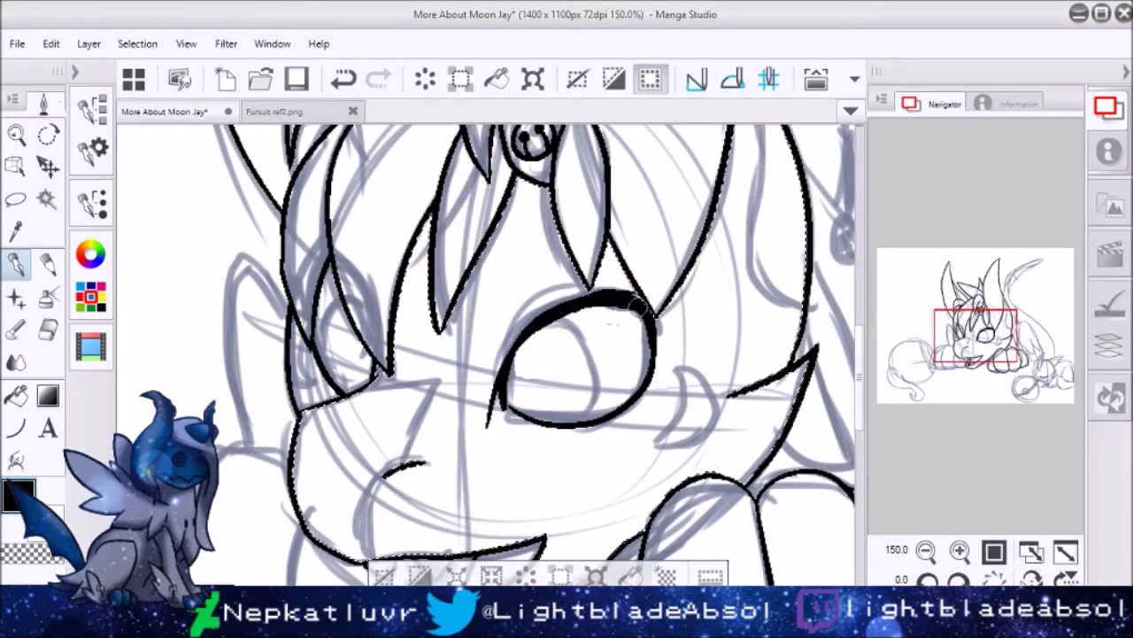
{"action": "key", "text": "e"}
{"action": "left_click_drag", "start_coordinate": [500, 409], "coordinate": [487, 426]}
{"action": "key", "text": "p"}
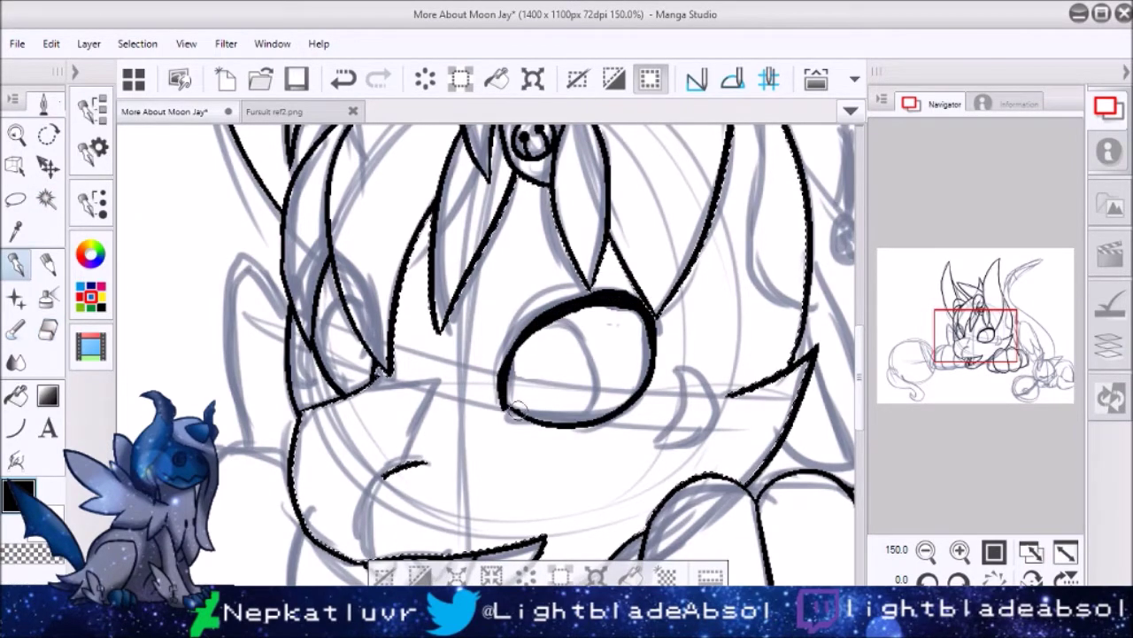
{"action": "key", "text": "ctrl+d"}
Ink the far paw's outline and the curved lines dividing its toes, then clear the selection.
{"action": "mouse_move", "coordinate": [511, 446]}
{"action": "left_mouse_down"}
{"action": "mouse_move", "coordinate": [431, 366]}
{"action": "mouse_move", "coordinate": [416, 327]}
{"action": "left_mouse_up"}
{"action": "key", "text": "w"}
{"action": "left_click", "coordinate": [157, 367]}
{"action": "mouse_move", "coordinate": [292, 416]}
{"action": "left_mouse_down"}
{"action": "mouse_move", "coordinate": [486, 412]}
{"action": "mouse_move", "coordinate": [562, 512]}
{"action": "left_mouse_up"}
{"action": "mouse_move", "coordinate": [456, 316]}
{"action": "left_mouse_down"}
{"action": "mouse_move", "coordinate": [381, 321]}
{"action": "mouse_move", "coordinate": [486, 513]}
{"action": "left_mouse_up"}
{"action": "mouse_move", "coordinate": [390, 312]}
{"action": "left_mouse_down"}
{"action": "mouse_move", "coordinate": [292, 347]}
{"action": "mouse_move", "coordinate": [306, 531]}
{"action": "left_mouse_up"}
{"action": "key", "text": "ctrl+d"}
Ink the horizontal ground line extending outward from the paws, undoing misplaced strokes.
{"action": "mouse_move", "coordinate": [576, 354]}
{"action": "left_mouse_down"}
{"action": "mouse_move", "coordinate": [412, 354]}
{"action": "mouse_move", "coordinate": [620, 354]}
{"action": "left_mouse_up"}
{"action": "key", "text": "ctrl+z"}
{"action": "left_click_drag", "start_coordinate": [779, 354], "coordinate": [337, 354]}
{"action": "left_click_drag", "start_coordinate": [380, 397], "coordinate": [791, 371]}
{"action": "key", "text": "ctrl+z"}
Ink the pointed fur tuft behind the near cheek above the paw, erase its overshoot, and clear the selection.
{"action": "left_click_drag", "start_coordinate": [344, 129], "coordinate": [602, 354]}
{"action": "left_click_drag", "start_coordinate": [483, 270], "coordinate": [531, 473]}
{"action": "left_click_drag", "start_coordinate": [492, 354], "coordinate": [456, 464]}
{"action": "key", "text": "e"}
{"action": "left_click_drag", "start_coordinate": [531, 470], "coordinate": [548, 483]}
{"action": "key", "text": "ctrl+d"}
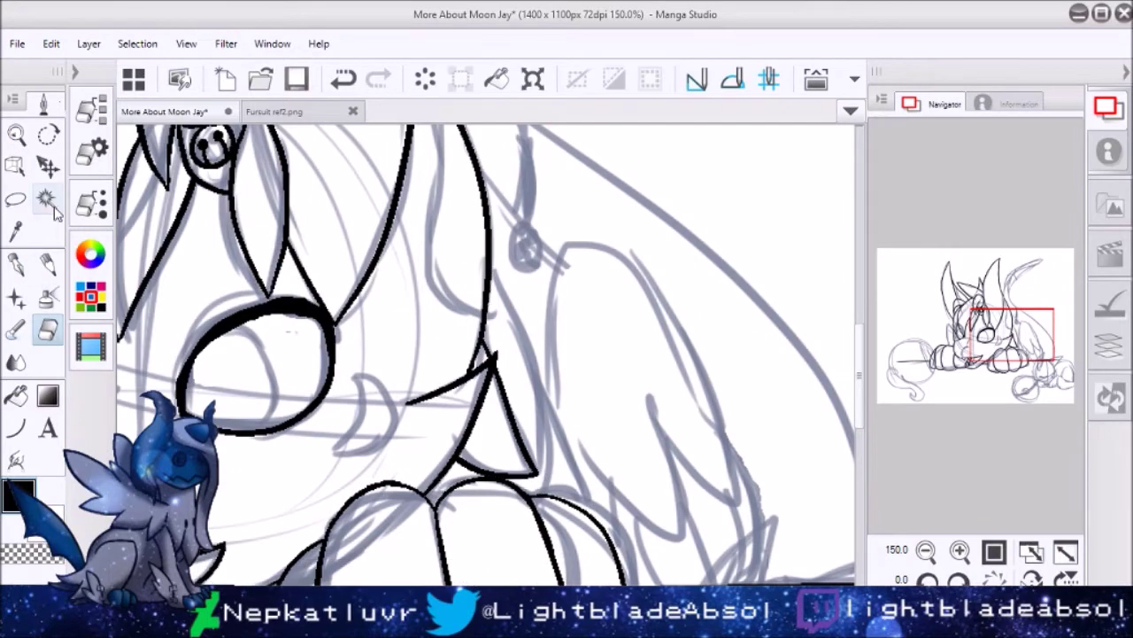
Ink the curved hair edge behind the cheek tuft and the short line running beside it down to the paw.
{"action": "key", "text": "ctrl+z"}
{"action": "key", "text": "p"}
{"action": "left_click_drag", "start_coordinate": [490, 266], "coordinate": [542, 492]}
{"action": "left_click_drag", "start_coordinate": [549, 412], "coordinate": [576, 505]}
{"action": "key", "text": "ctrl+d"}
{"action": "key", "text": "ctrl+z"}
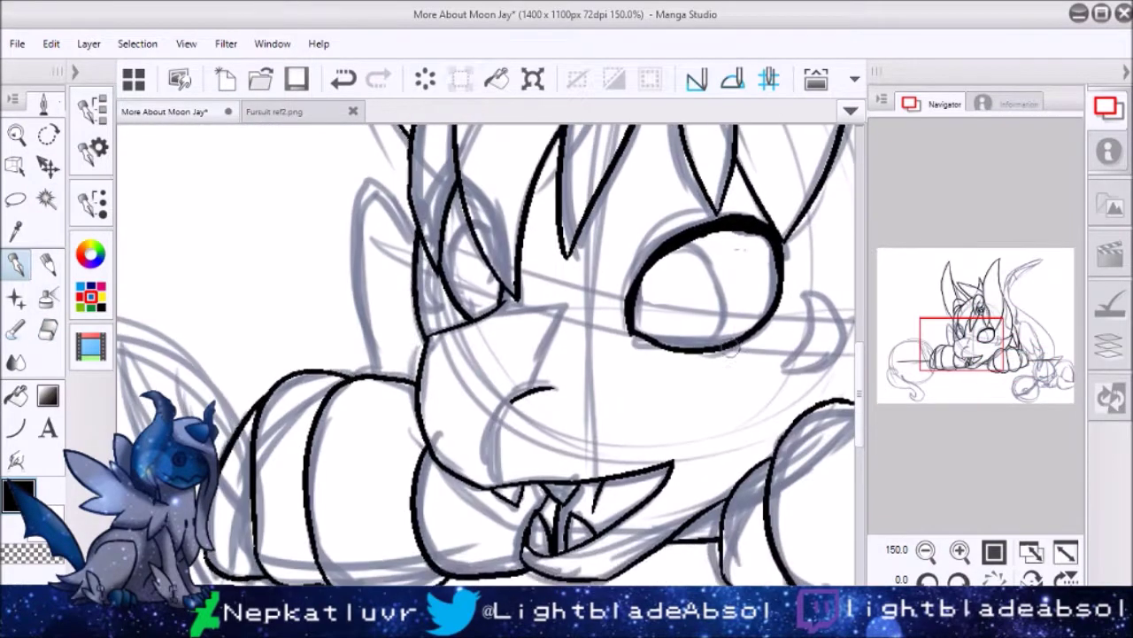
Ink the tall pointed shape behind the far cheek, rising above the far paw, and tidy its ends.
{"action": "key", "text": "e"}
{"action": "key", "text": "p"}
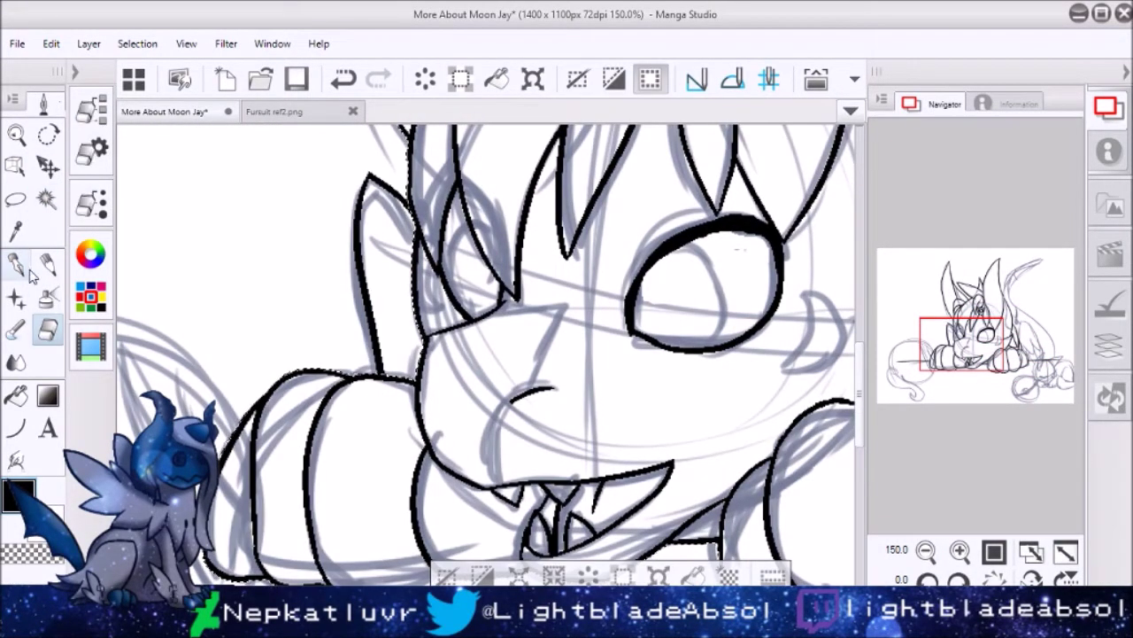
{"action": "key", "text": "ctrl+z"}
Ink the folded wing's front edge, rounded top and pointed feather tips, then erase the strokes overshooting at the top and tips.
{"action": "left_click_drag", "start_coordinate": [379, 408], "coordinate": [416, 216]}
{"action": "mouse_move", "coordinate": [372, 237]}
{"action": "left_mouse_down"}
{"action": "mouse_move", "coordinate": [548, 451]}
{"action": "mouse_move", "coordinate": [514, 447]}
{"action": "left_mouse_up"}
{"action": "left_click_drag", "start_coordinate": [478, 395], "coordinate": [518, 536]}
{"action": "left_click_drag", "start_coordinate": [496, 438], "coordinate": [522, 553]}
{"action": "left_click_drag", "start_coordinate": [403, 487], "coordinate": [442, 536]}
{"action": "left_click_drag", "start_coordinate": [409, 434], "coordinate": [448, 495]}
{"action": "left_click_drag", "start_coordinate": [372, 380], "coordinate": [403, 487]}
{"action": "key", "text": "ctrl+d"}
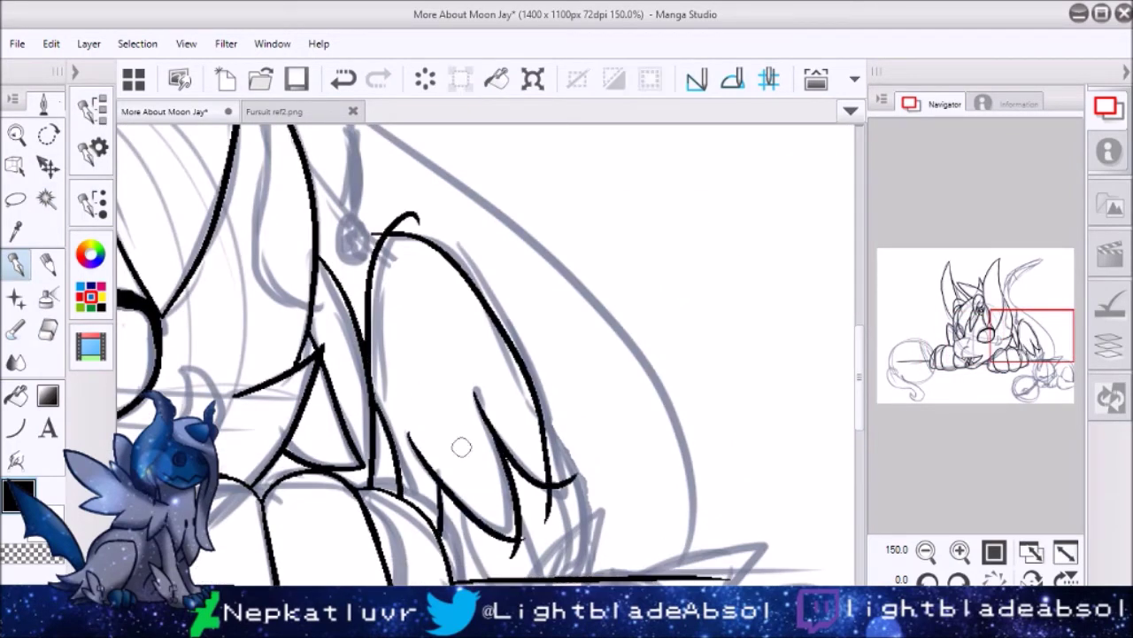
{"action": "key", "text": "e"}
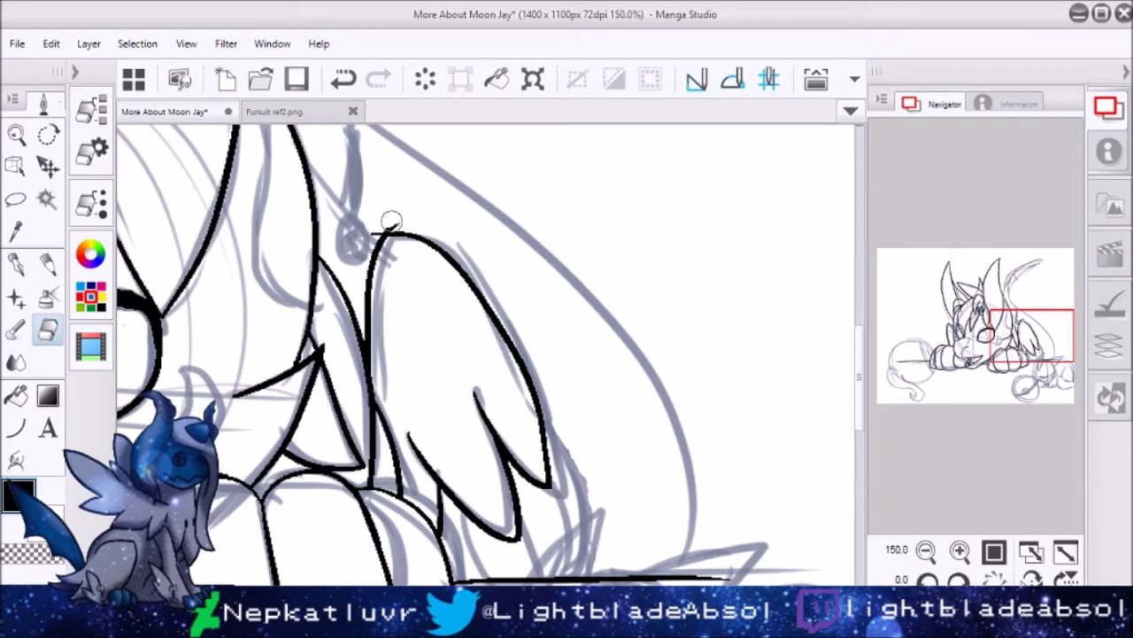
{"action": "key", "text": "p"}
Ink the lower layer of feathers beneath the wing down to the ground line and clear the selection.
{"action": "key", "text": "ctrl+z"}
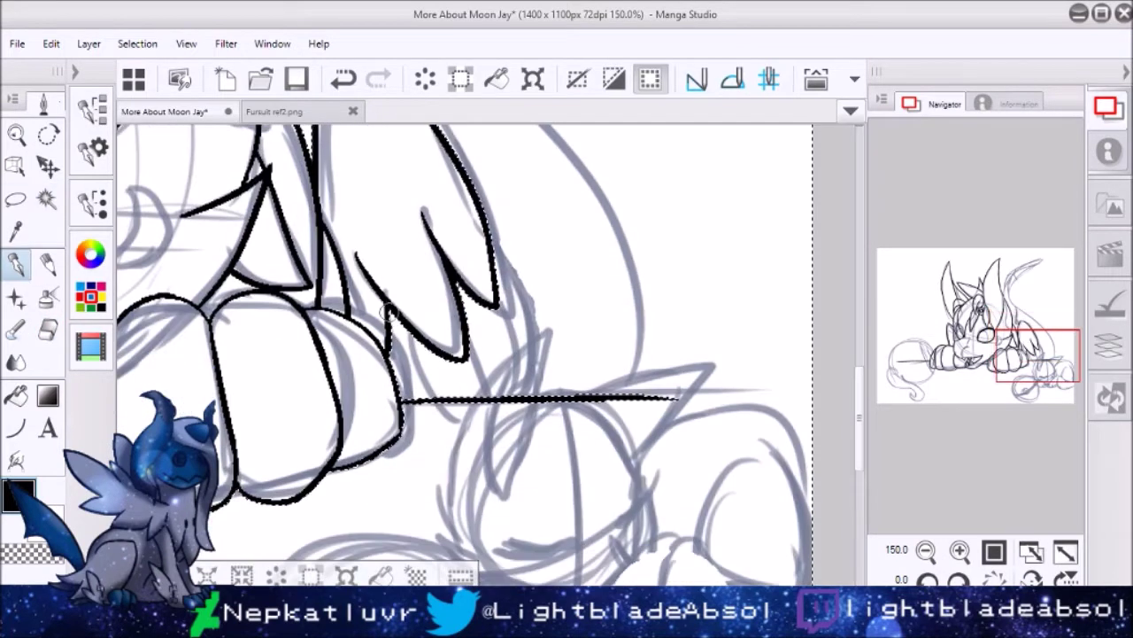
{"action": "mouse_move", "coordinate": [502, 310]}
{"action": "left_mouse_down"}
{"action": "mouse_move", "coordinate": [527, 403]}
{"action": "mouse_move", "coordinate": [509, 430]}
{"action": "mouse_move", "coordinate": [478, 409]}
{"action": "left_mouse_up"}
{"action": "key", "text": "e"}
{"action": "key", "text": "ctrl+d"}
{"action": "key", "text": "p"}
Ink the round bell beside the wing's shoulder and the outer feather edge behind the wing, redoing poor strokes.
{"action": "key", "text": "ctrl+z"}
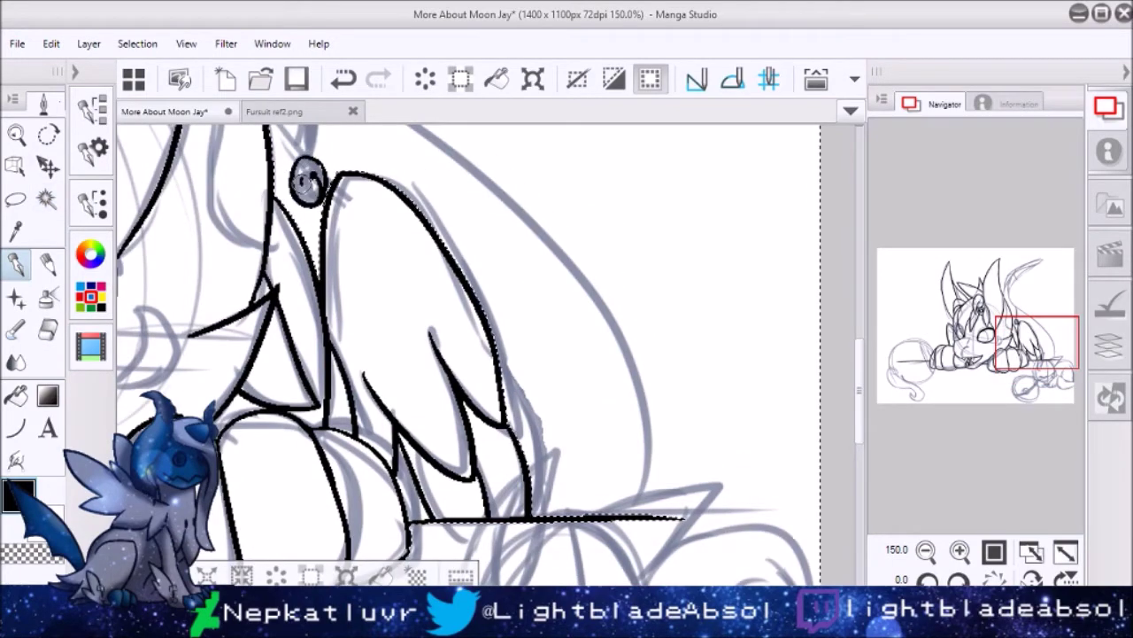
{"action": "key", "text": "ctrl+d"}
{"action": "key", "text": "ctrl+z"}
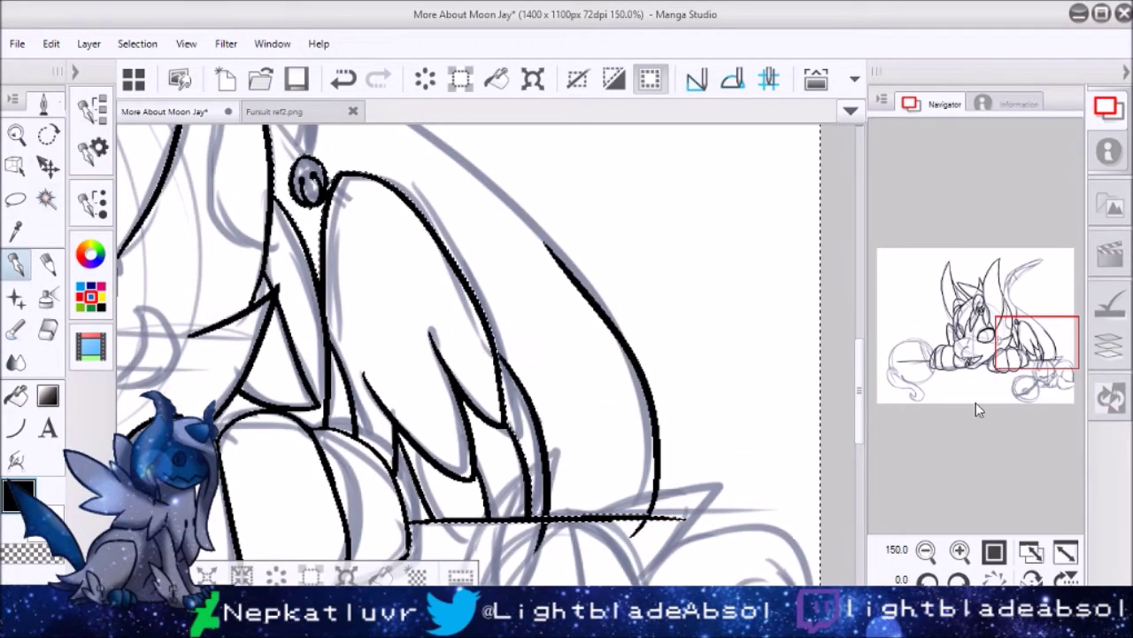
Ink the long back contour from the tail's base down to the ground line, redrawing it until smooth, and clear the selection.
{"action": "key", "text": "ctrl+z"}
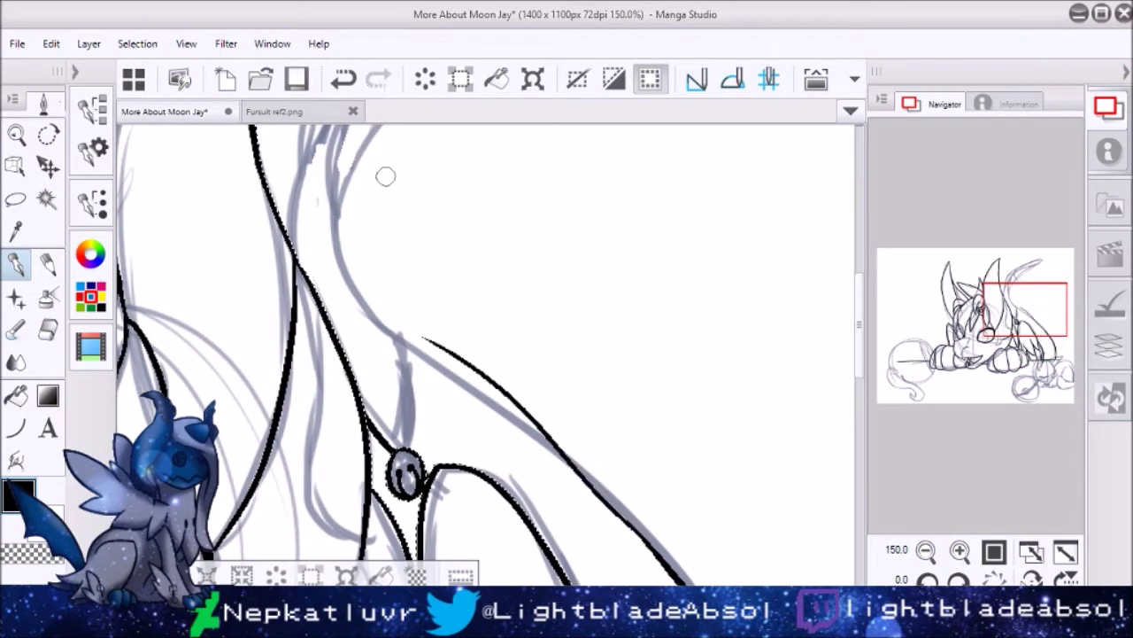
{"action": "left_click_drag", "start_coordinate": [335, 213], "coordinate": [434, 363]}
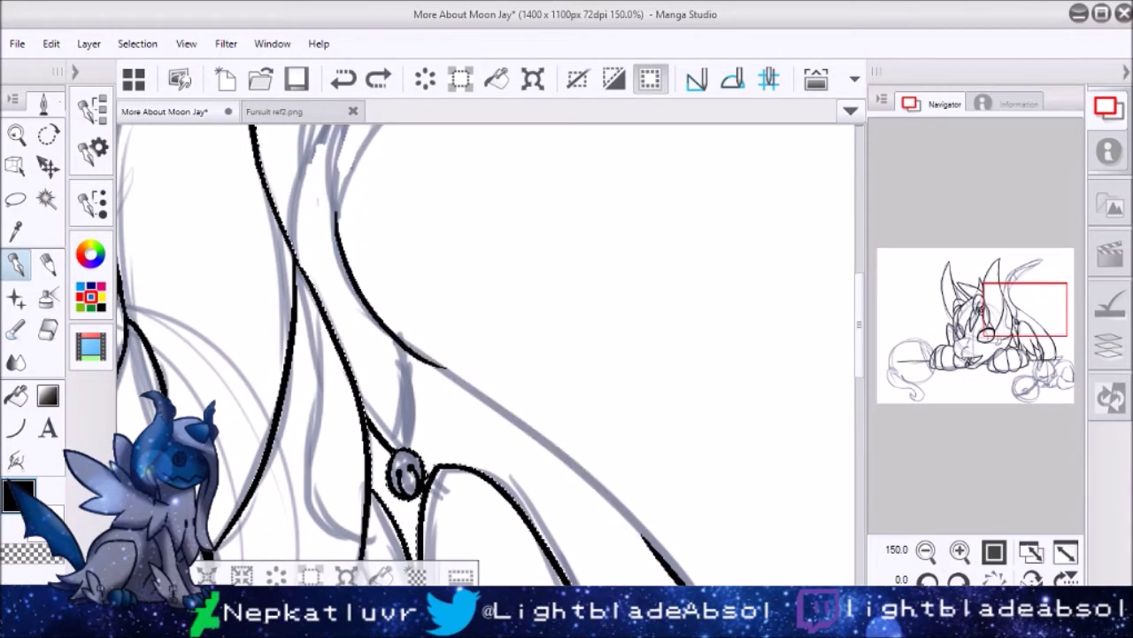
{"action": "left_click_drag", "start_coordinate": [337, 191], "coordinate": [662, 513]}
{"action": "key", "text": "ctrl+z"}
{"action": "mouse_move", "coordinate": [416, 358]}
{"action": "left_mouse_down"}
{"action": "mouse_move", "coordinate": [660, 553]}
{"action": "mouse_move", "coordinate": [239, 409]}
{"action": "mouse_move", "coordinate": [549, 293]}
{"action": "left_mouse_up"}
{"action": "key", "text": "ctrl+z"}
{"action": "key", "text": "ctrl+at"}
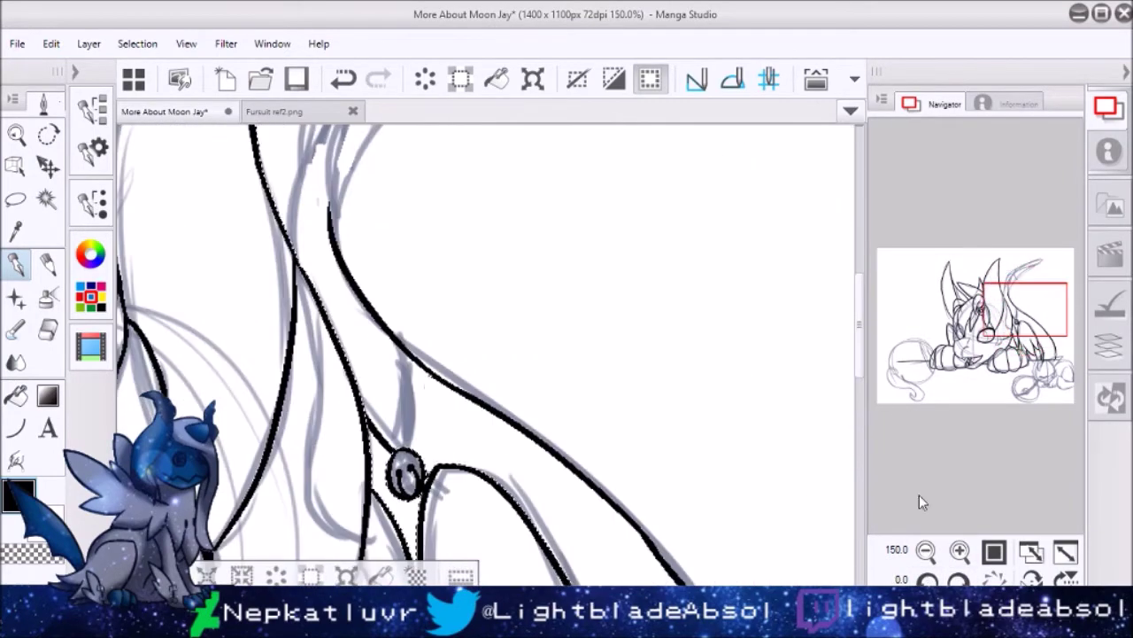
{"action": "key", "text": "e"}
{"action": "key", "text": "ctrl+d"}
{"action": "key", "text": "p"}
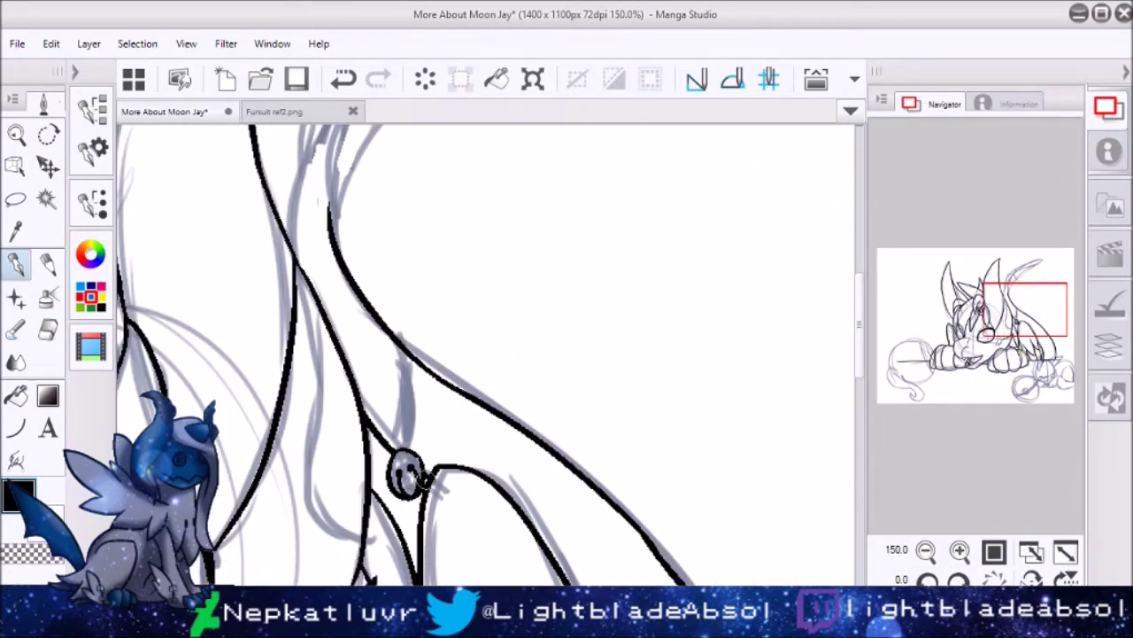
Erase the ends of the feather and back lines that overshoot below the ground line.
{"action": "left_click_drag", "start_coordinate": [1025, 310], "coordinate": [1041, 360]}
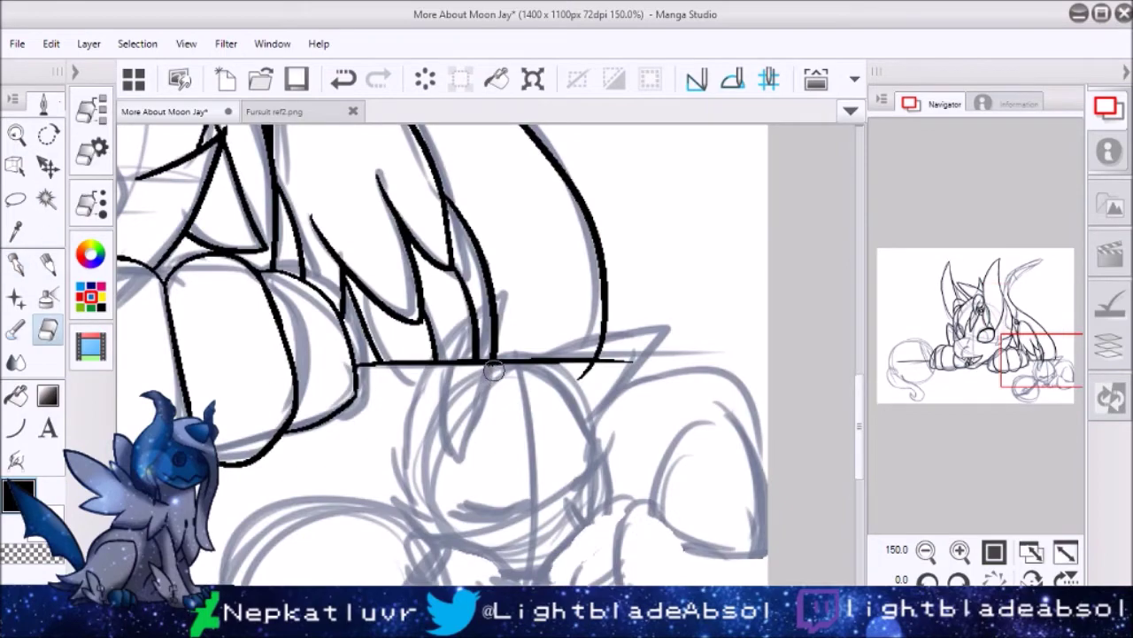
{"action": "mouse_move", "coordinate": [589, 372]}
{"action": "left_mouse_down"}
{"action": "mouse_move", "coordinate": [396, 493]}
{"action": "mouse_move", "coordinate": [700, 190]}
{"action": "left_mouse_up"}
{"action": "key", "text": "p"}
Ink the raised tail's outer curves and the inner curve narrowing toward its base, then clear the selection.
{"action": "key", "text": "ctrl+z"}
{"action": "left_click_drag", "start_coordinate": [359, 434], "coordinate": [717, 177]}
{"action": "mouse_move", "coordinate": [398, 531]}
{"action": "left_mouse_down"}
{"action": "mouse_move", "coordinate": [700, 194]}
{"action": "mouse_move", "coordinate": [775, 186]}
{"action": "left_mouse_up"}
{"action": "key", "text": "ctrl+z"}
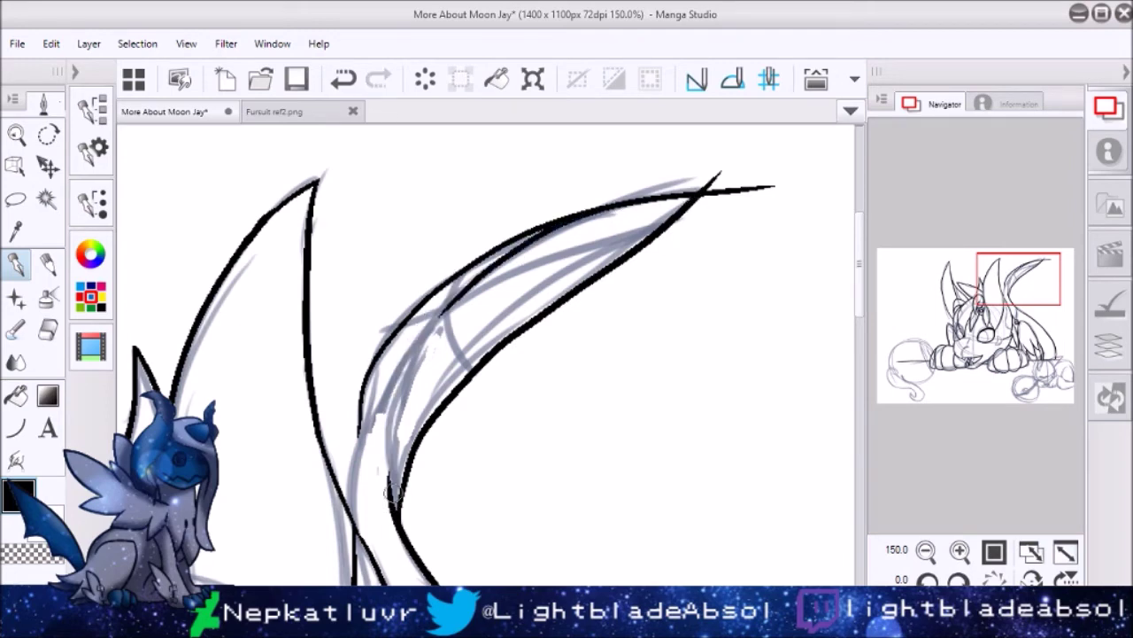
{"action": "key", "text": "w"}
{"action": "left_click", "coordinate": [353, 537]}
{"action": "left_click_drag", "start_coordinate": [389, 532], "coordinate": [424, 335]}
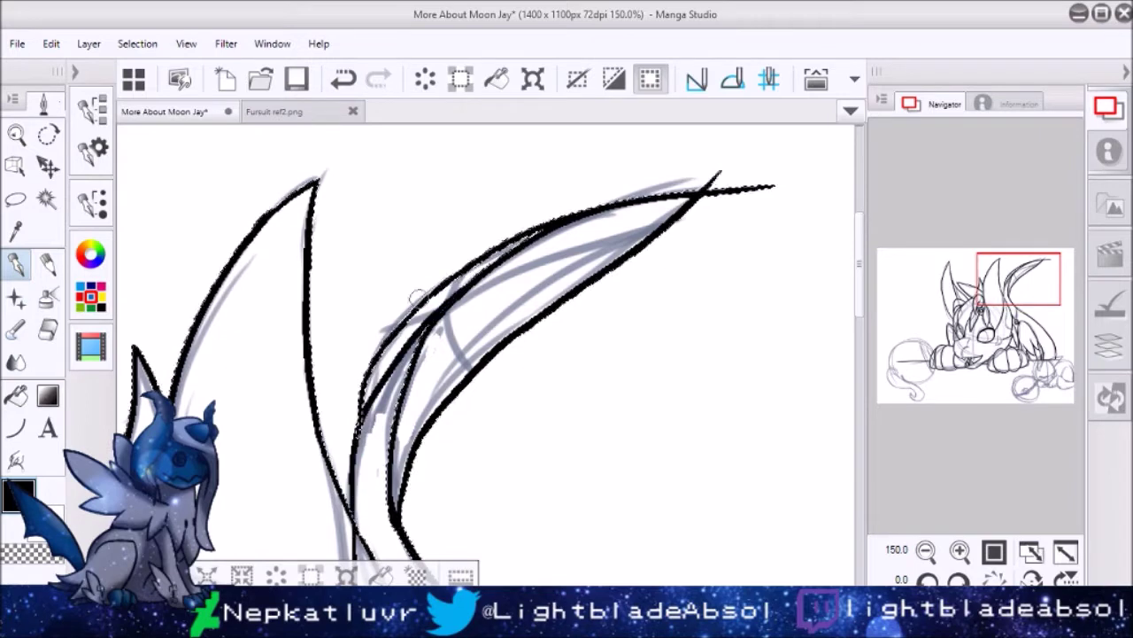
{"action": "key", "text": "ctrl+d"}
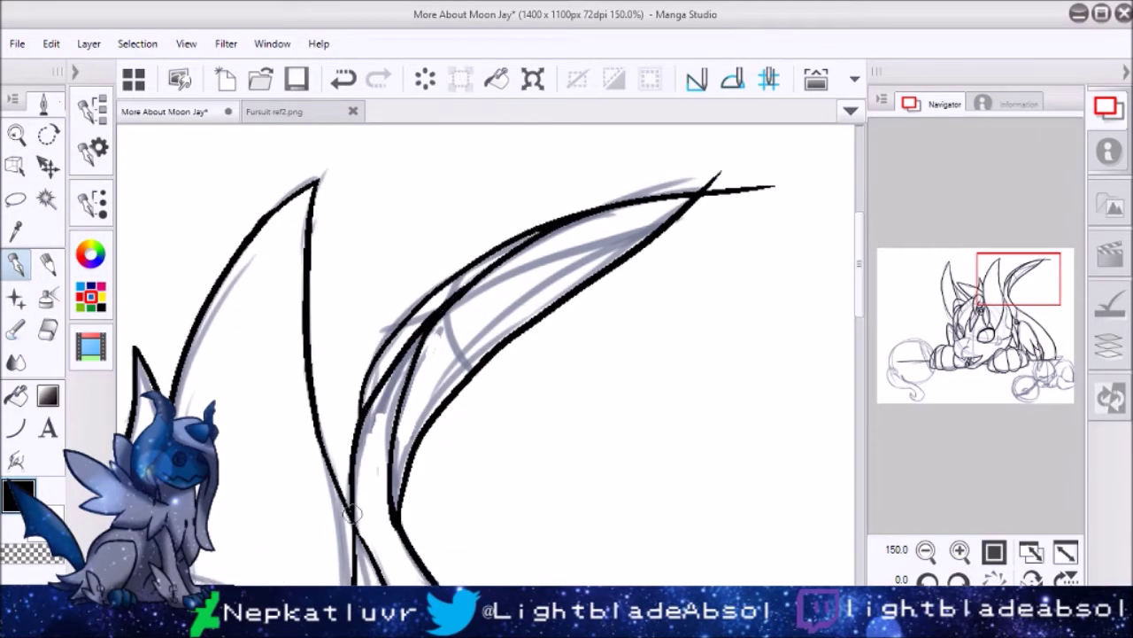
Erase the crossing line ends at the tail's tip and ink the inner lines across its upper part.
{"action": "key", "text": "e"}
{"action": "left_click_drag", "start_coordinate": [719, 176], "coordinate": [697, 184]}
{"action": "key", "text": "p"}
{"action": "key", "text": "ctrl+shift+d"}
{"action": "mouse_move", "coordinate": [638, 248]}
{"action": "left_mouse_down"}
{"action": "mouse_move", "coordinate": [447, 301]}
{"action": "mouse_move", "coordinate": [465, 372]}
{"action": "left_mouse_up"}
{"action": "key", "text": "ctrl+d"}
{"action": "key", "text": "ctrl+shift+d"}
{"action": "key", "text": "ctrl+d"}
{"action": "left_click_drag", "start_coordinate": [464, 316], "coordinate": [627, 162]}
Add a new layer for further inking and hide the creature's finished line art so that only the sketch shows.
{"action": "scroll", "coordinate": [487, 354], "scroll_direction": "down", "scroll_amount": 3}
{"action": "key", "text": "ctrl+minus"}
{"action": "key", "text": "ctrl+minus"}
{"action": "key", "text": "ctrl+minus"}
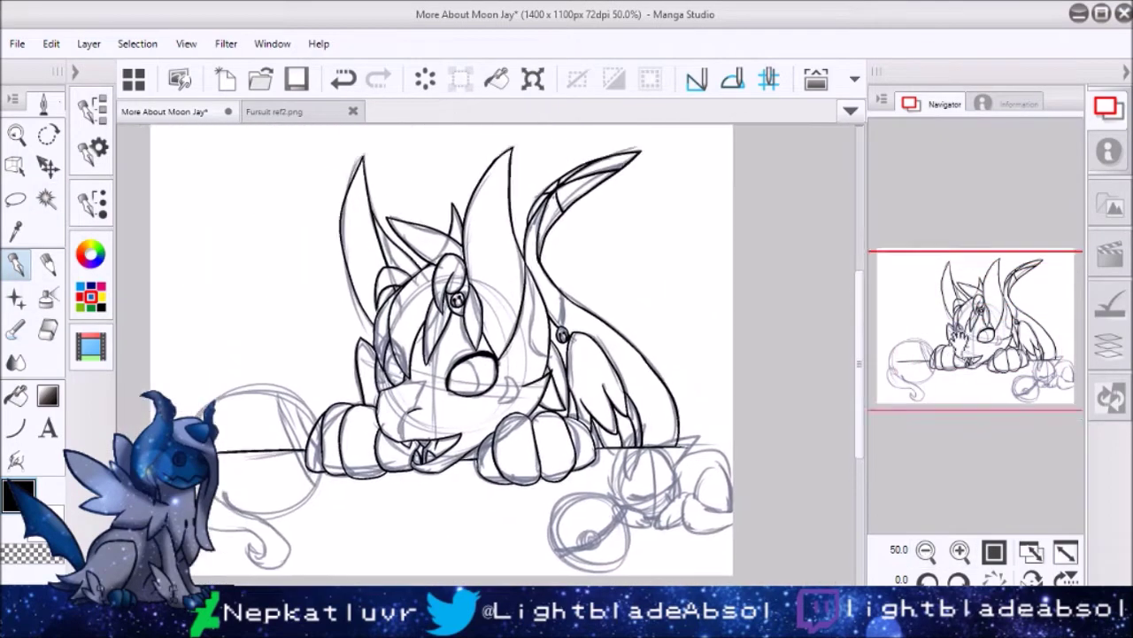
{"action": "key", "text": "F7"}
{"action": "key", "text": "ctrl+shift+n"}
{"action": "left_click", "coordinate": [1107, 107]}
{"action": "key", "text": "ctrl+plus"}
{"action": "key", "text": "ctrl+plus"}
{"action": "key", "text": "ctrl+plus"}
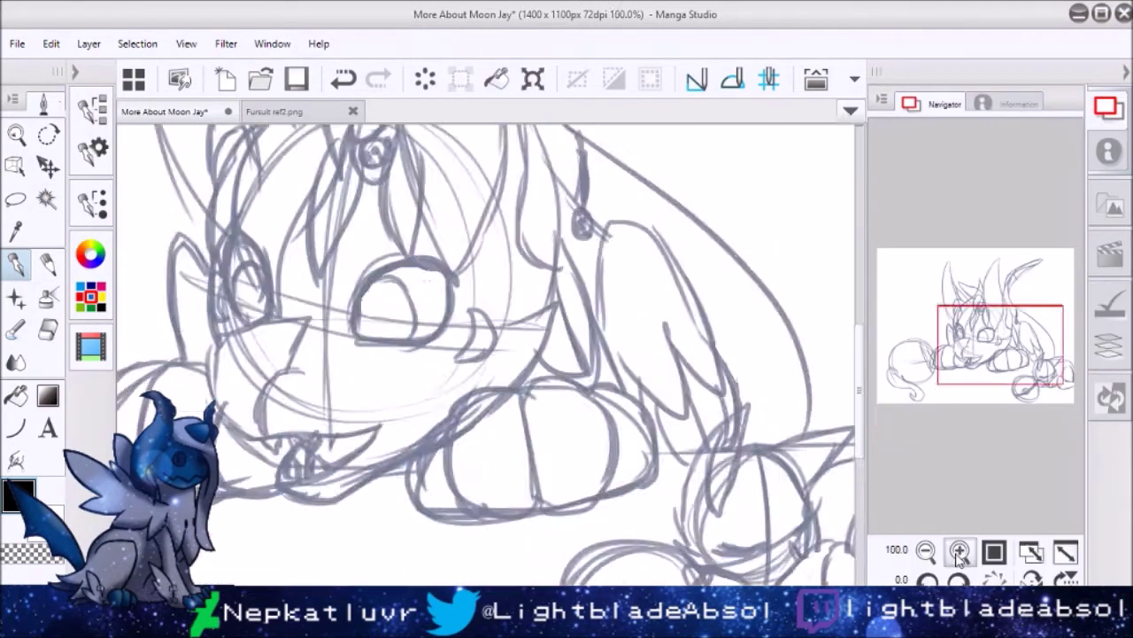
Ink the curled tail shape hanging below the large sketched circle, erasing the line overshoot at its curl.
{"action": "left_click_drag", "start_coordinate": [321, 317], "coordinate": [502, 564]}
{"action": "left_click_drag", "start_coordinate": [409, 483], "coordinate": [478, 493]}
{"action": "left_click", "coordinate": [345, 82]}
{"action": "left_click", "coordinate": [344, 81]}
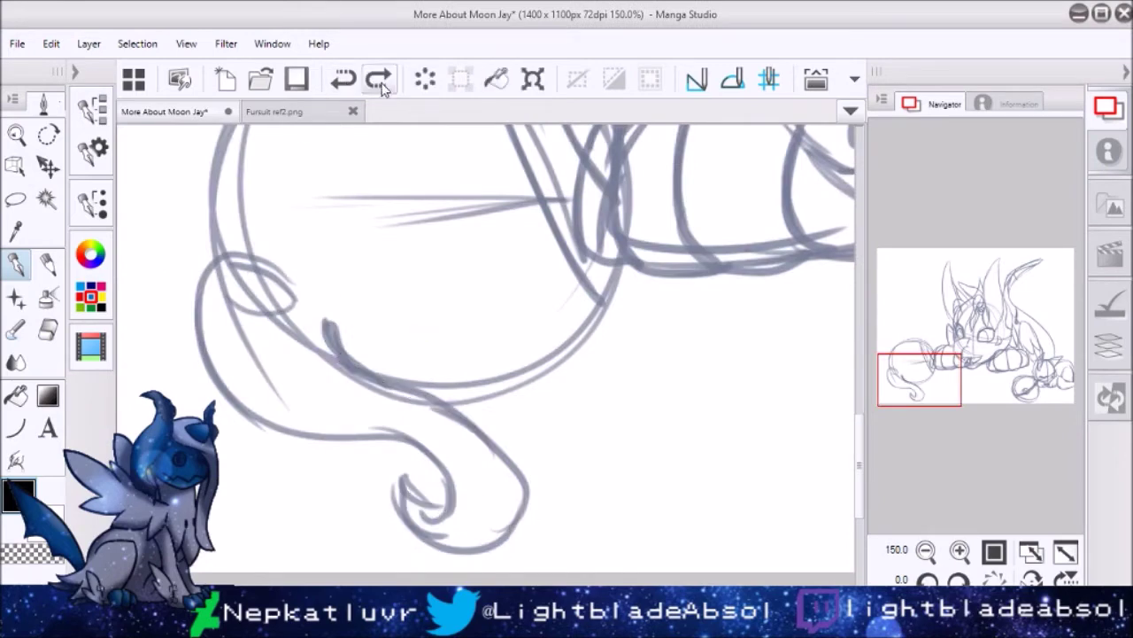
{"action": "key", "text": "e"}
{"action": "left_click_drag", "start_coordinate": [324, 281], "coordinate": [337, 316]}
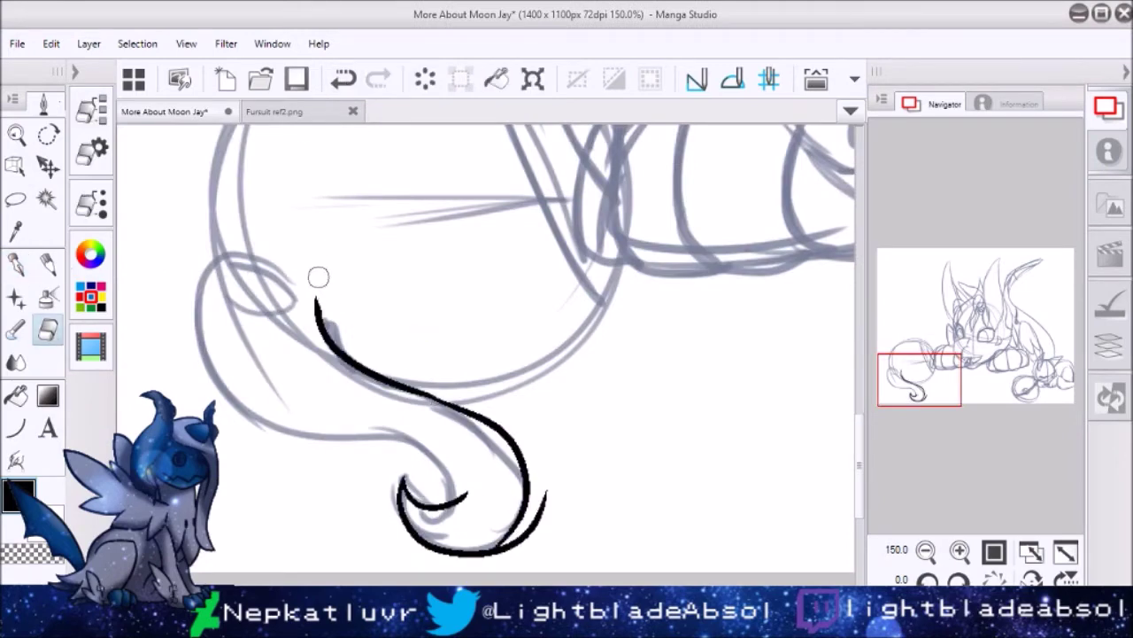
{"action": "key", "text": "p"}
{"action": "mouse_move", "coordinate": [460, 496]}
{"action": "left_mouse_down"}
{"action": "mouse_move", "coordinate": [191, 292]}
{"action": "mouse_move", "coordinate": [337, 431]}
{"action": "left_mouse_up"}
{"action": "key", "text": "ctrl+z"}
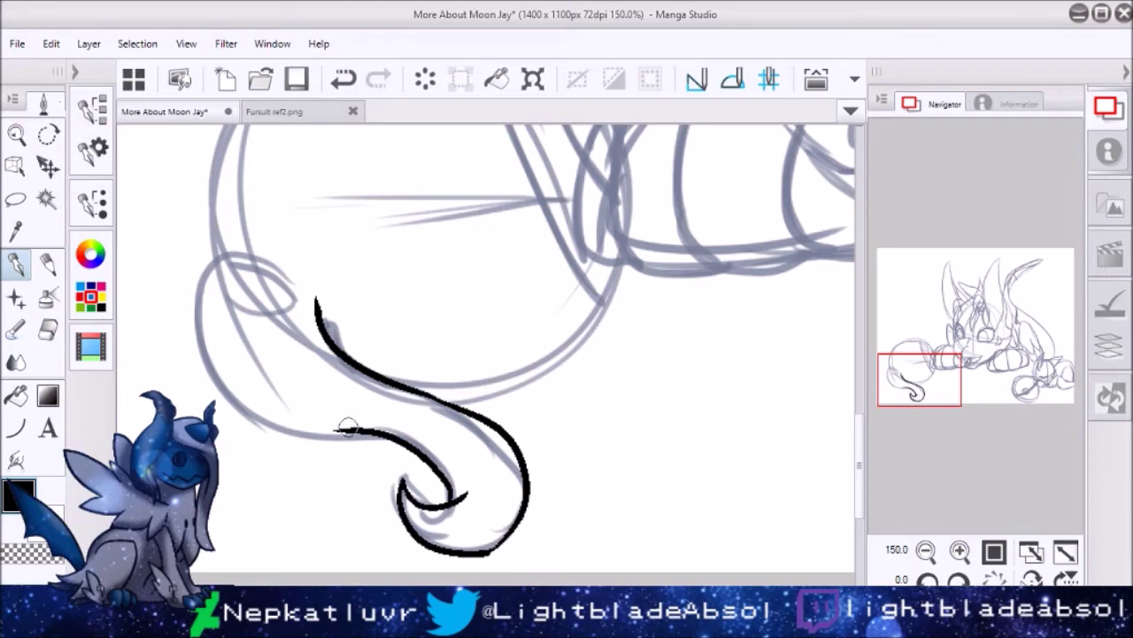
{"action": "key", "text": "e"}
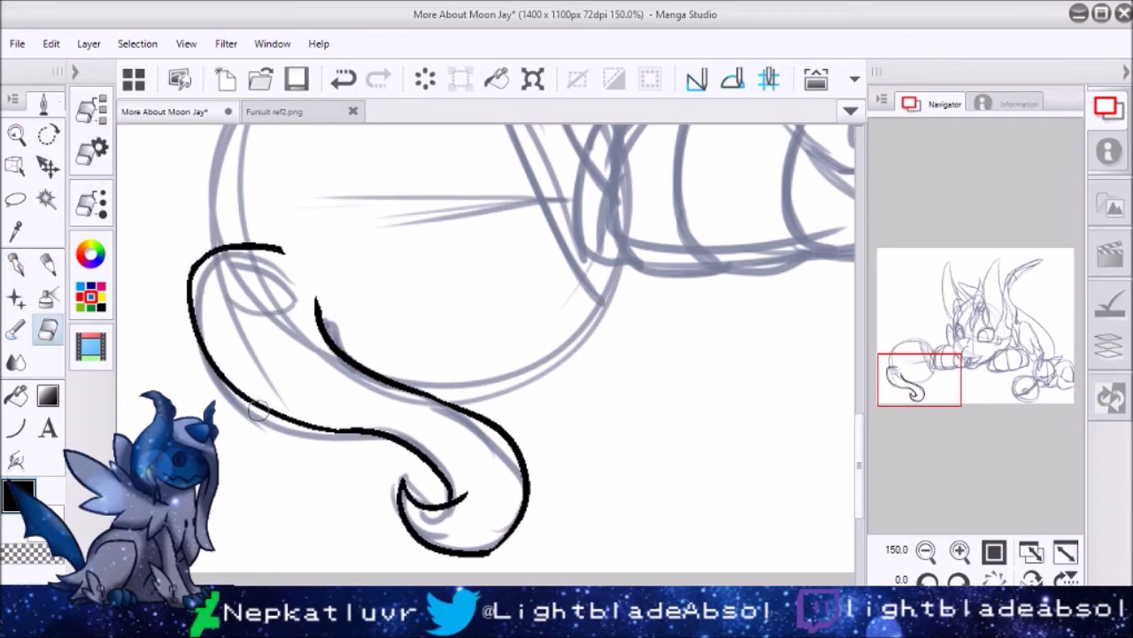
Ink the left, upper and right curves of the large sketched ball above the curled tail shape.
{"action": "left_click_drag", "start_coordinate": [954, 387], "coordinate": [959, 366]}
{"action": "key", "text": "w"}
{"action": "left_click", "coordinate": [379, 450]}
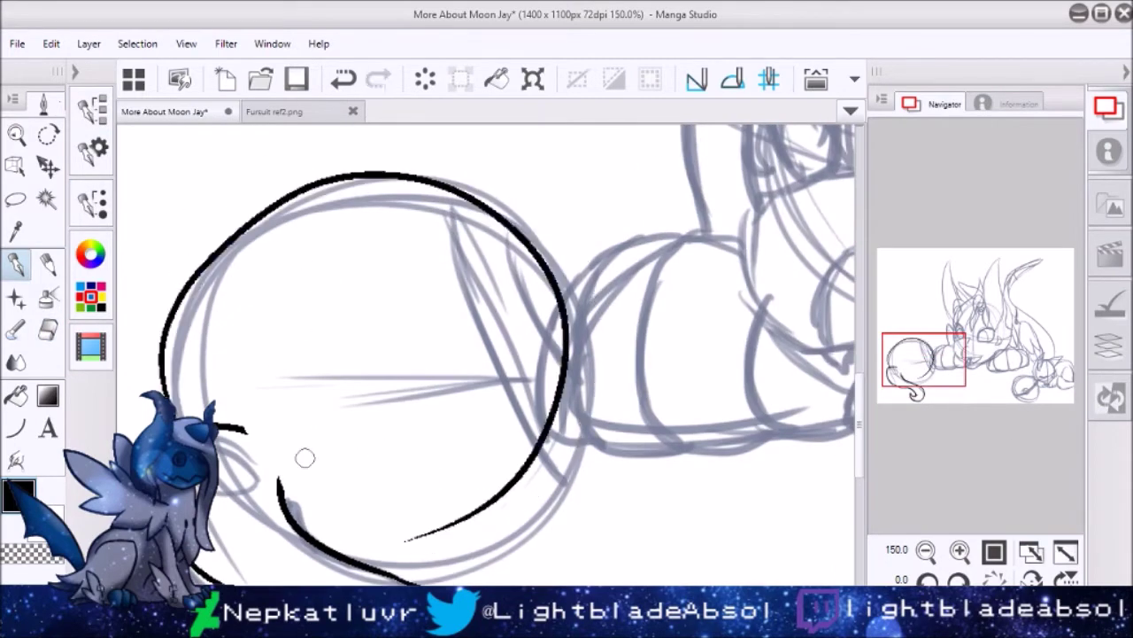
{"action": "key", "text": "p"}
{"action": "left_click_drag", "start_coordinate": [265, 493], "coordinate": [435, 543]}
{"action": "key", "text": "ctrl+z"}
{"action": "left_click_drag", "start_coordinate": [175, 399], "coordinate": [456, 177]}
{"action": "left_click_drag", "start_coordinate": [301, 193], "coordinate": [540, 487]}
{"action": "key", "text": "ctrl+z"}
{"action": "left_click_drag", "start_coordinate": [456, 177], "coordinate": [576, 496]}
{"action": "scroll", "coordinate": [532, 399], "scroll_direction": "down", "scroll_amount": 3}
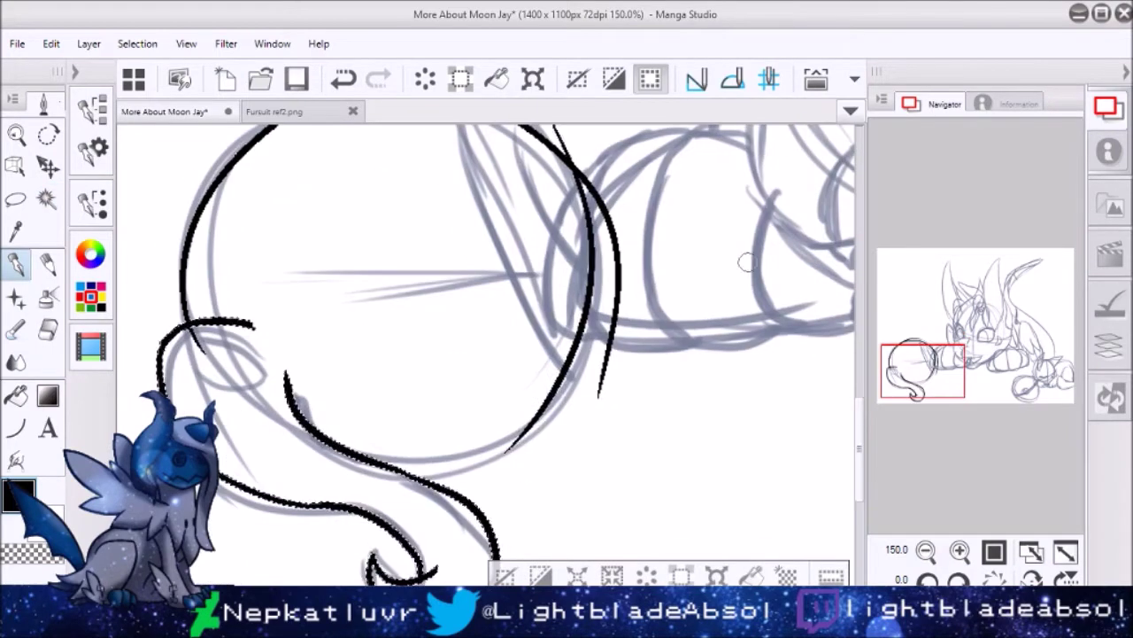
Redraw the large ball's right side, ink its lower edge, and erase the overshooting line ends around the outline.
{"action": "mouse_move", "coordinate": [285, 376]}
{"action": "left_mouse_down"}
{"action": "mouse_move", "coordinate": [595, 394]}
{"action": "mouse_move", "coordinate": [588, 385]}
{"action": "left_mouse_up"}
{"action": "key", "text": "ctrl+z"}
{"action": "left_click_drag", "start_coordinate": [527, 188], "coordinate": [598, 430]}
{"action": "scroll", "coordinate": [531, 398], "scroll_direction": "up", "scroll_amount": 2}
{"action": "key", "text": "ctrl+z"}
{"action": "mouse_move", "coordinate": [554, 226]}
{"action": "left_mouse_down"}
{"action": "mouse_move", "coordinate": [602, 539]}
{"action": "mouse_move", "coordinate": [593, 487]}
{"action": "left_mouse_up"}
{"action": "key", "text": "e"}
{"action": "left_click_drag", "start_coordinate": [475, 434], "coordinate": [399, 532]}
{"action": "scroll", "coordinate": [521, 514], "scroll_direction": "down", "scroll_amount": 1}
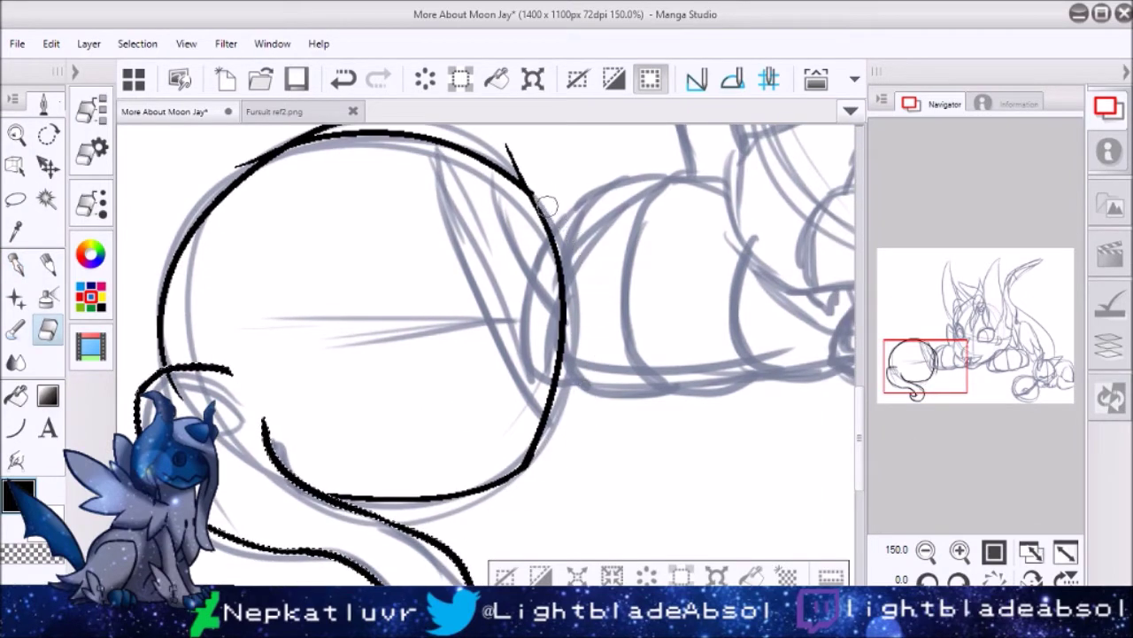
{"action": "scroll", "coordinate": [559, 163], "scroll_direction": "up", "scroll_amount": 4}
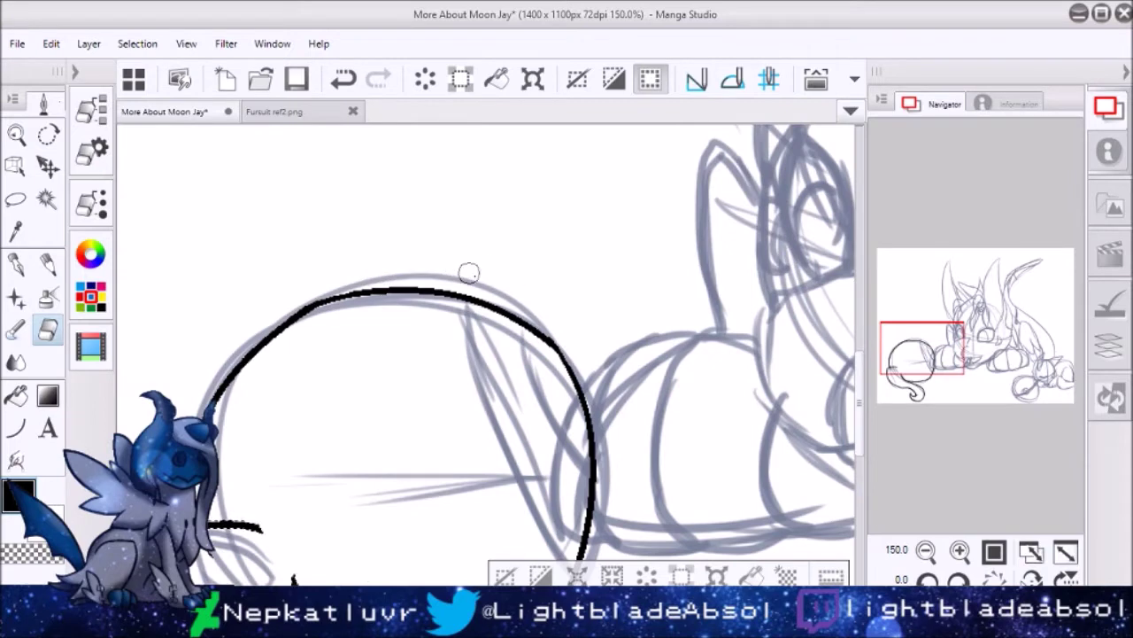
{"action": "scroll", "coordinate": [469, 272], "scroll_direction": "down", "scroll_amount": 4}
{"action": "key", "text": "p"}
{"action": "key", "text": "ctrl+z"}
{"action": "left_click", "coordinate": [49, 331]}
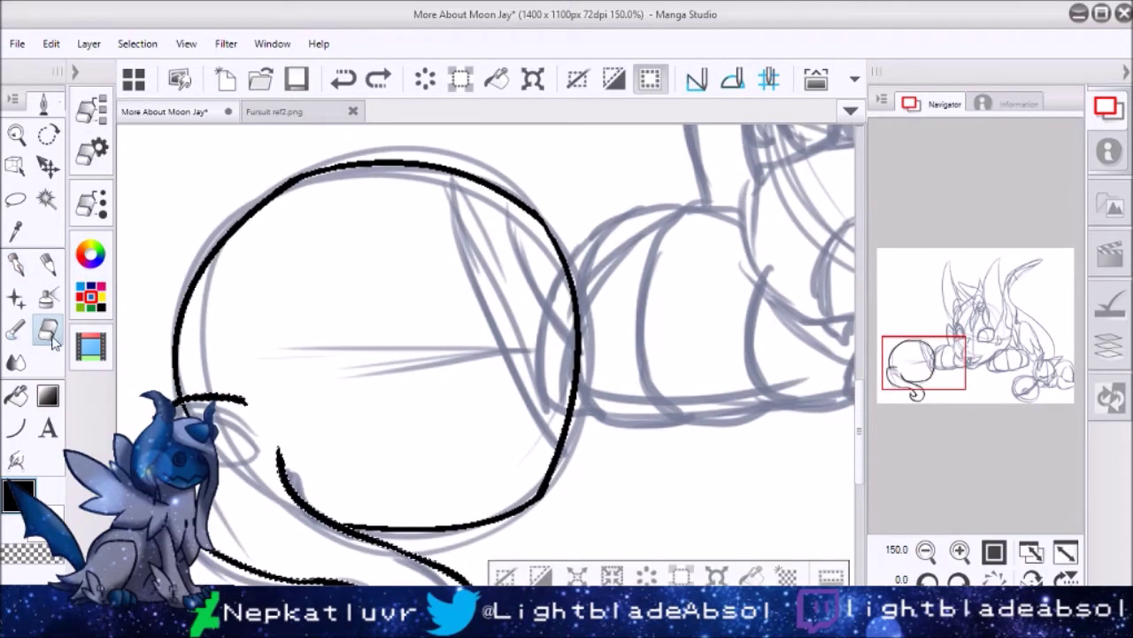
Ink the two curved stripe lines across the right part of the large ball.
{"action": "key", "text": "ctrl+d"}
{"action": "key", "text": "p"}
{"action": "left_click_drag", "start_coordinate": [449, 172], "coordinate": [562, 442]}
{"action": "left_click_drag", "start_coordinate": [514, 199], "coordinate": [580, 335]}
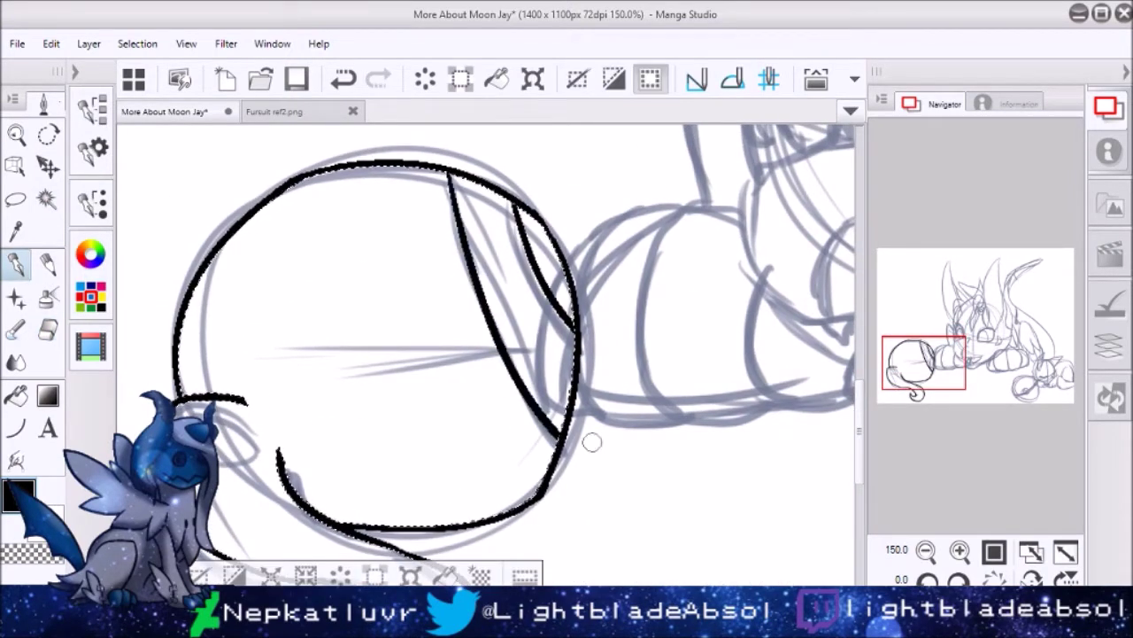
Ink the small ball's round outline, its circular centre button and the dividing band on both sides of it.
{"action": "left_click_drag", "start_coordinate": [942, 376], "coordinate": [1046, 396]}
{"action": "mouse_move", "coordinate": [336, 425]}
{"action": "left_mouse_down"}
{"action": "mouse_move", "coordinate": [430, 354]}
{"action": "mouse_move", "coordinate": [471, 298]}
{"action": "left_mouse_up"}
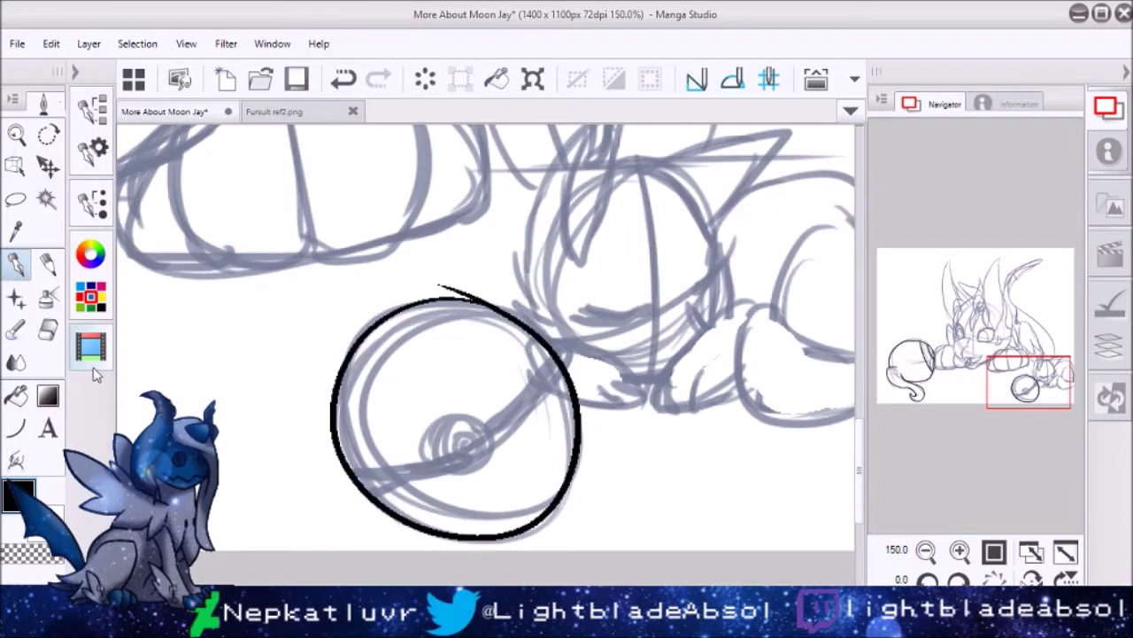
{"action": "key", "text": "e"}
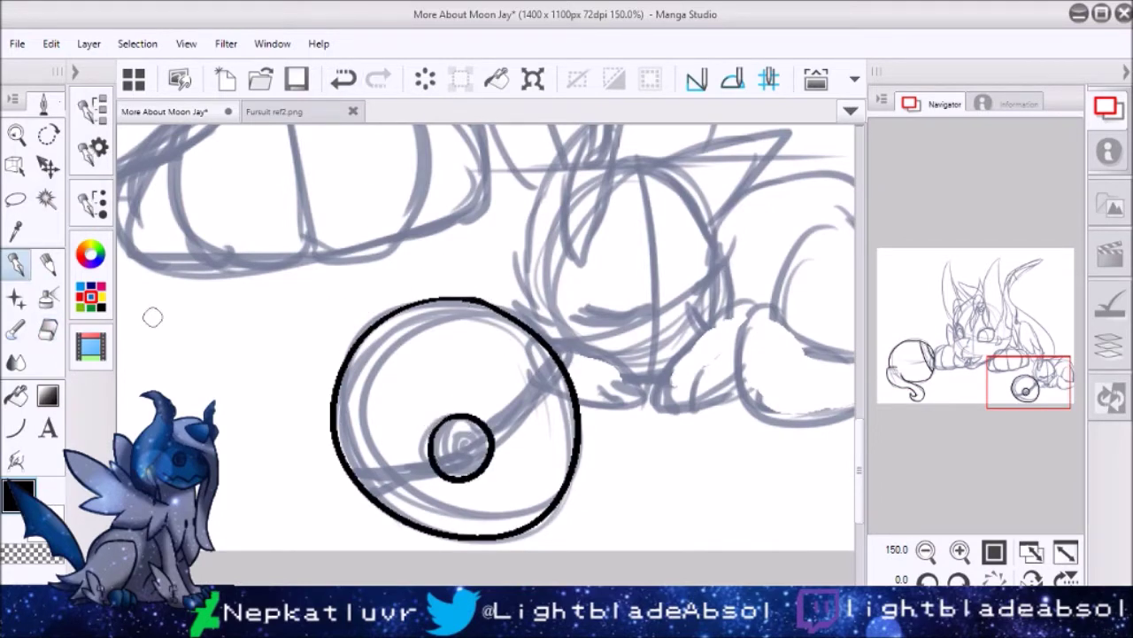
{"action": "key", "text": "p"}
{"action": "left_click_drag", "start_coordinate": [363, 485], "coordinate": [558, 365]}
{"action": "key", "text": "ctrl+d"}
Ink the crescent-shaped tail of the small sleeping creature at the canvas edge and erase the overshoot at its tip.
{"action": "key", "text": "ctrl+a"}
{"action": "left_click_drag", "start_coordinate": [620, 265], "coordinate": [407, 310]}
{"action": "left_click_drag", "start_coordinate": [540, 328], "coordinate": [679, 403]}
{"action": "key", "text": "ctrl+z"}
{"action": "left_click_drag", "start_coordinate": [532, 350], "coordinate": [679, 434]}
{"action": "key", "text": "e"}
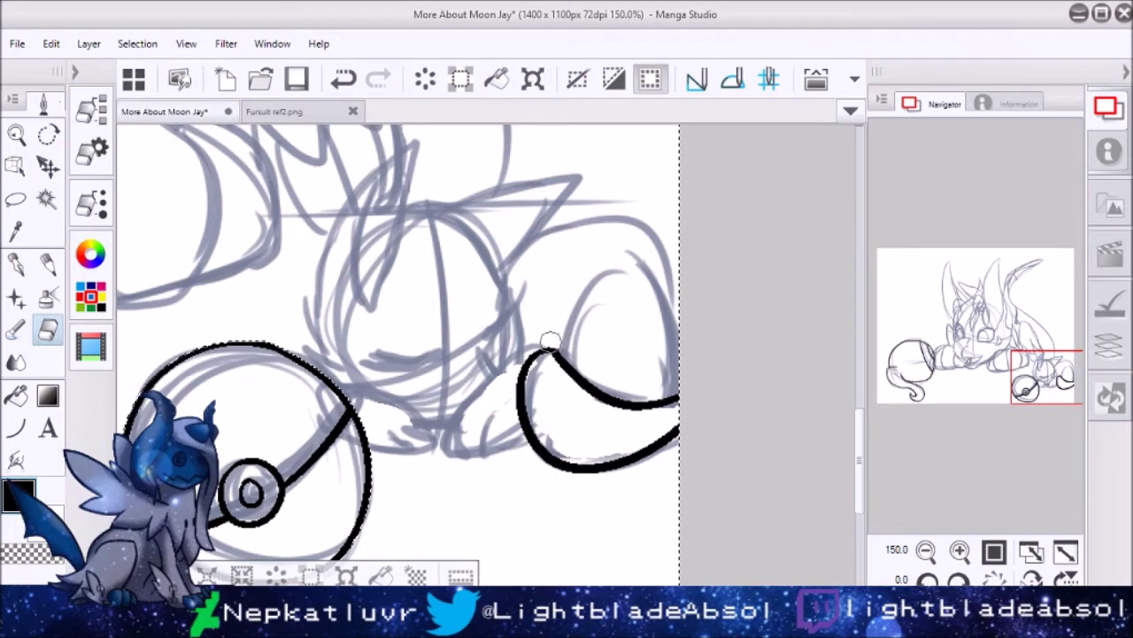
{"action": "left_click_drag", "start_coordinate": [537, 330], "coordinate": [544, 347]}
Ink the small creature's cheek tuft, the left side of its head and its pointed left ear, trimming the crossing ends.
{"action": "key", "text": "p"}
{"action": "left_click_drag", "start_coordinate": [286, 329], "coordinate": [339, 363]}
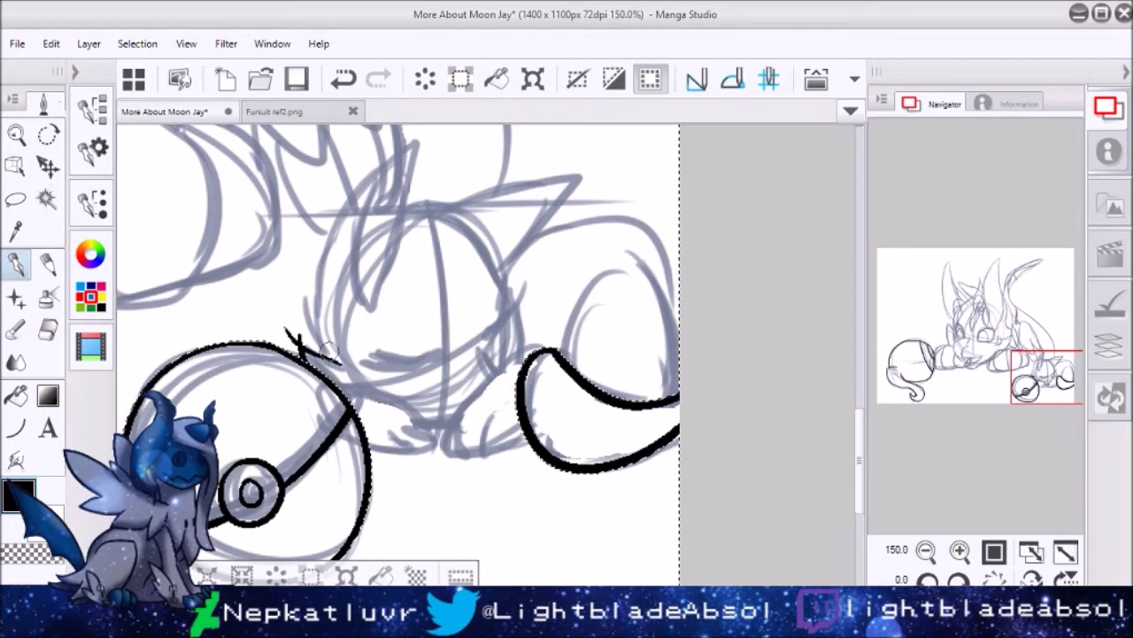
{"action": "left_click_drag", "start_coordinate": [438, 126], "coordinate": [315, 306]}
{"action": "left_click_drag", "start_coordinate": [416, 142], "coordinate": [353, 332]}
{"action": "left_click_drag", "start_coordinate": [361, 159], "coordinate": [372, 319]}
{"action": "key", "text": "e"}
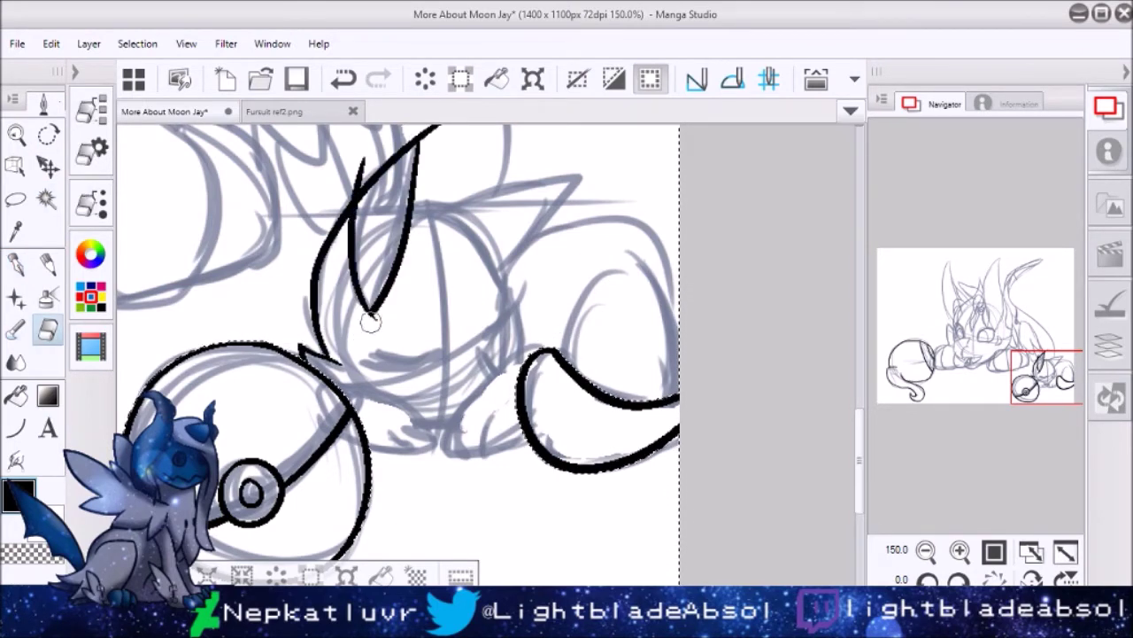
Ink the small creature's two front paws beneath its head.
{"action": "scroll", "coordinate": [498, 187], "scroll_direction": "up", "scroll_amount": 2}
{"action": "key", "text": "p"}
{"action": "mouse_move", "coordinate": [341, 453]}
{"action": "left_mouse_down"}
{"action": "mouse_move", "coordinate": [434, 531]}
{"action": "mouse_move", "coordinate": [456, 498]}
{"action": "left_mouse_up"}
{"action": "key", "text": "e"}
{"action": "key", "text": "p"}
{"action": "left_click_drag", "start_coordinate": [549, 418], "coordinate": [437, 551]}
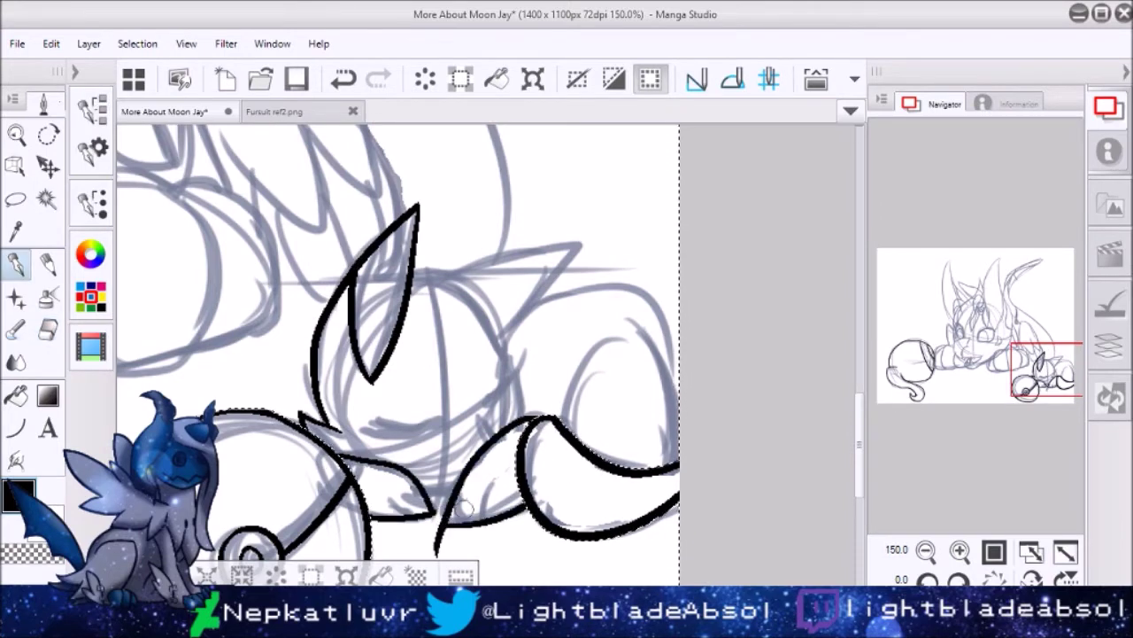
Ink the top and right side of the small creature's head, its closed eyes and cheek, then clear the selection.
{"action": "key", "text": "p"}
{"action": "left_click_drag", "start_coordinate": [478, 415], "coordinate": [487, 436]}
{"action": "left_click_drag", "start_coordinate": [409, 276], "coordinate": [489, 326]}
{"action": "left_click_drag", "start_coordinate": [510, 379], "coordinate": [484, 403]}
{"action": "left_click_drag", "start_coordinate": [372, 433], "coordinate": [443, 423]}
{"action": "left_click_drag", "start_coordinate": [487, 323], "coordinate": [520, 379]}
{"action": "key", "text": "e"}
{"action": "key", "text": "w"}
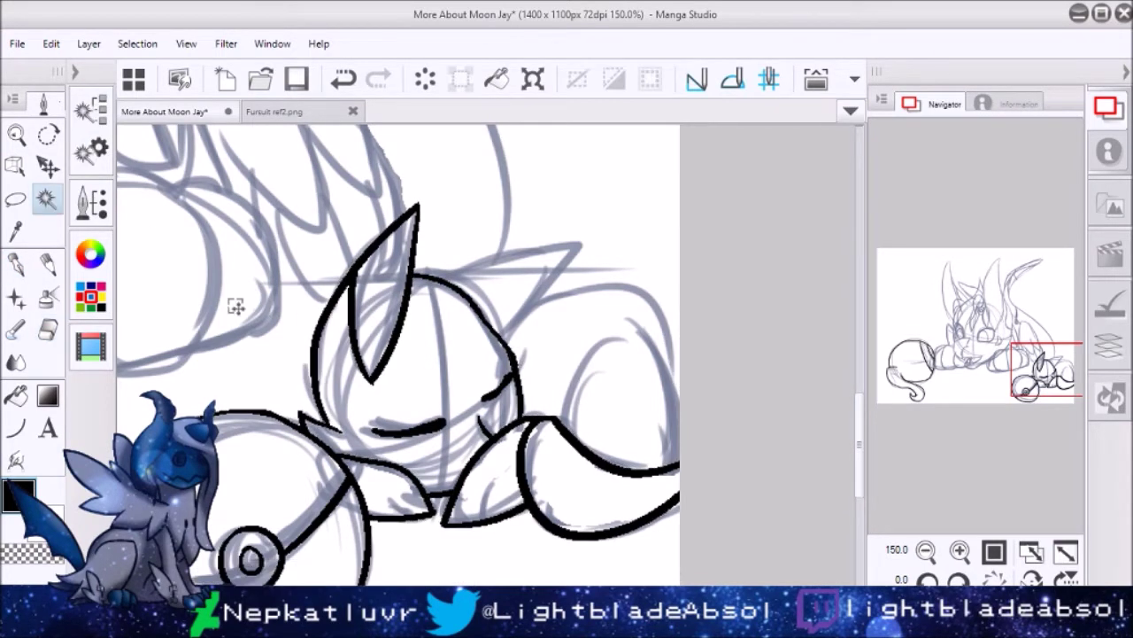
Ink the small creature's pointed right ear and erase the crossing line ends at its tip.
{"action": "key", "text": "p"}
{"action": "left_click_drag", "start_coordinate": [443, 274], "coordinate": [595, 237]}
{"action": "left_click_drag", "start_coordinate": [503, 335], "coordinate": [610, 195]}
{"action": "key", "text": "e"}
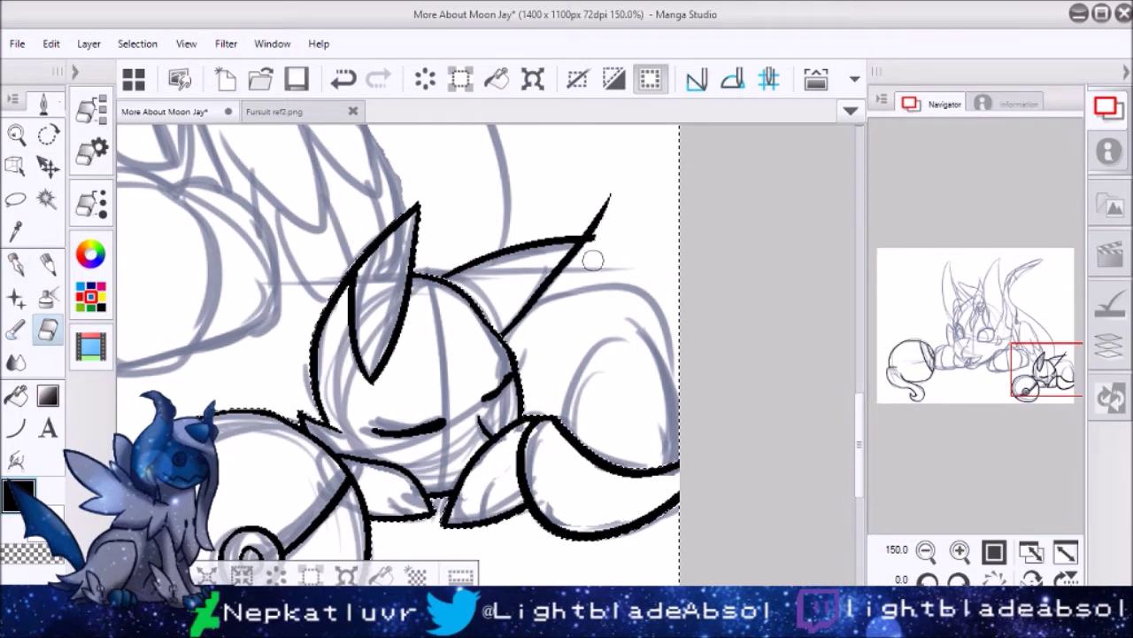
{"action": "key", "text": "ctrl+d"}
Ink the small creature's curved back and the haunch curve above its tail.
{"action": "key", "text": "p"}
{"action": "key", "text": "ctrl+z"}
{"action": "left_click_drag", "start_coordinate": [622, 338], "coordinate": [556, 416]}
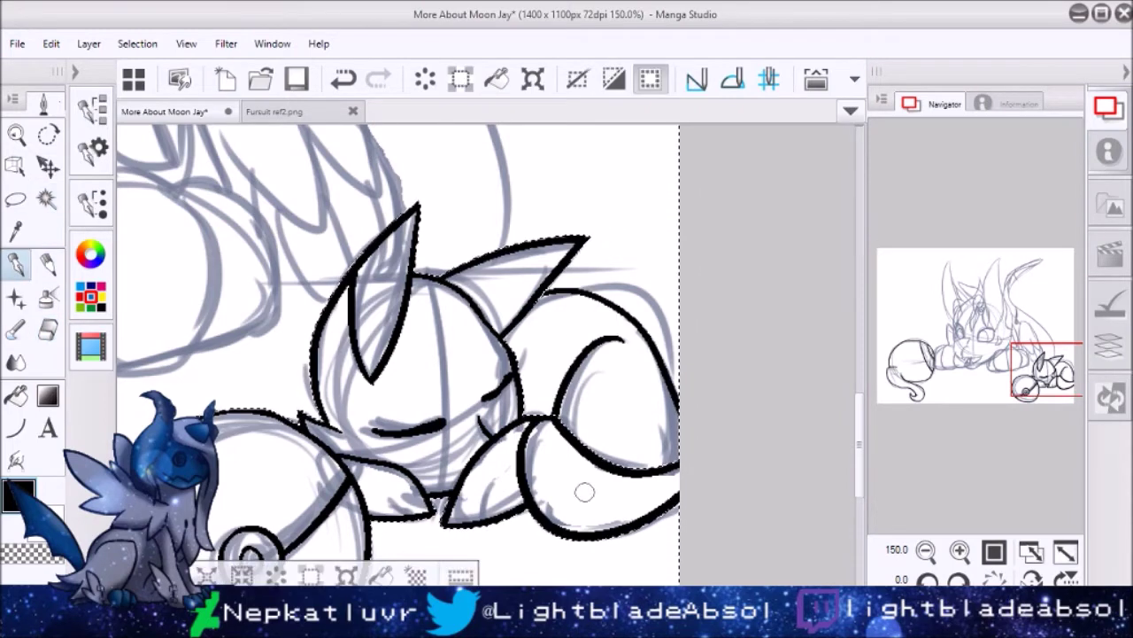
{"action": "key", "text": "ctrl+d"}
Ink the toe lines inside the small creature's two front paws and clear the selection.
{"action": "key", "text": "w"}
{"action": "left_click", "coordinate": [398, 496]}
{"action": "key", "text": "p"}
{"action": "left_click_drag", "start_coordinate": [416, 465], "coordinate": [390, 514]}
{"action": "key", "text": "w"}
{"action": "left_click", "coordinate": [478, 496]}
{"action": "key", "text": "p"}
{"action": "left_click_drag", "start_coordinate": [513, 425], "coordinate": [458, 488]}
{"action": "key", "text": "ctrl+d"}
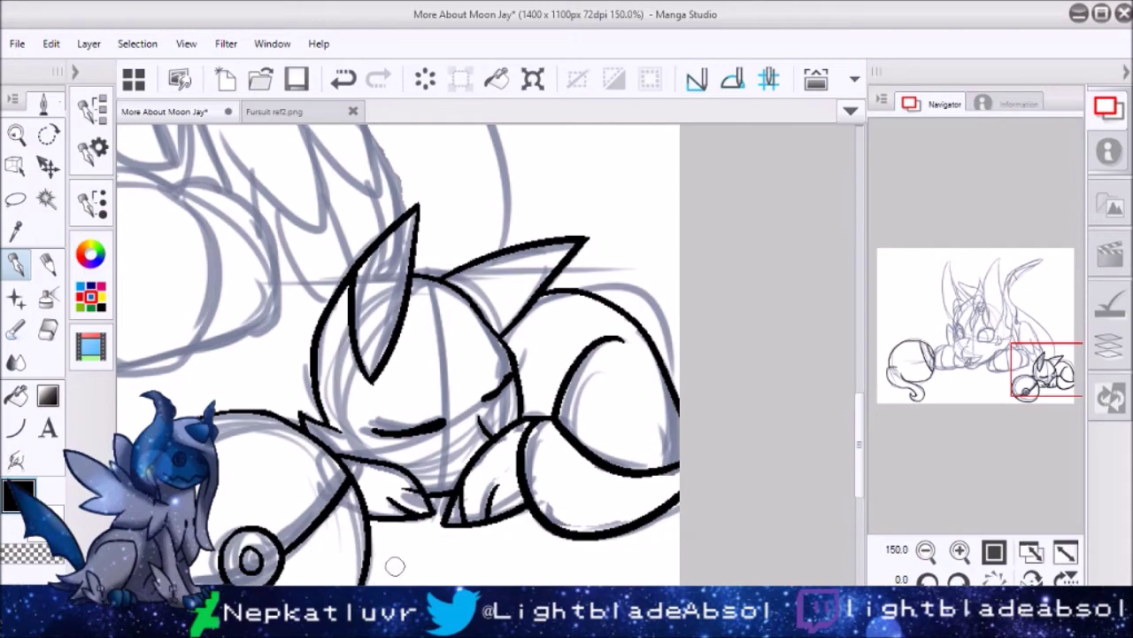
Hide the sketch and fill the balls and small creature with white on a new layer beneath their line art.
{"action": "left_click", "coordinate": [927, 552]}
{"action": "left_click", "coordinate": [887, 417]}
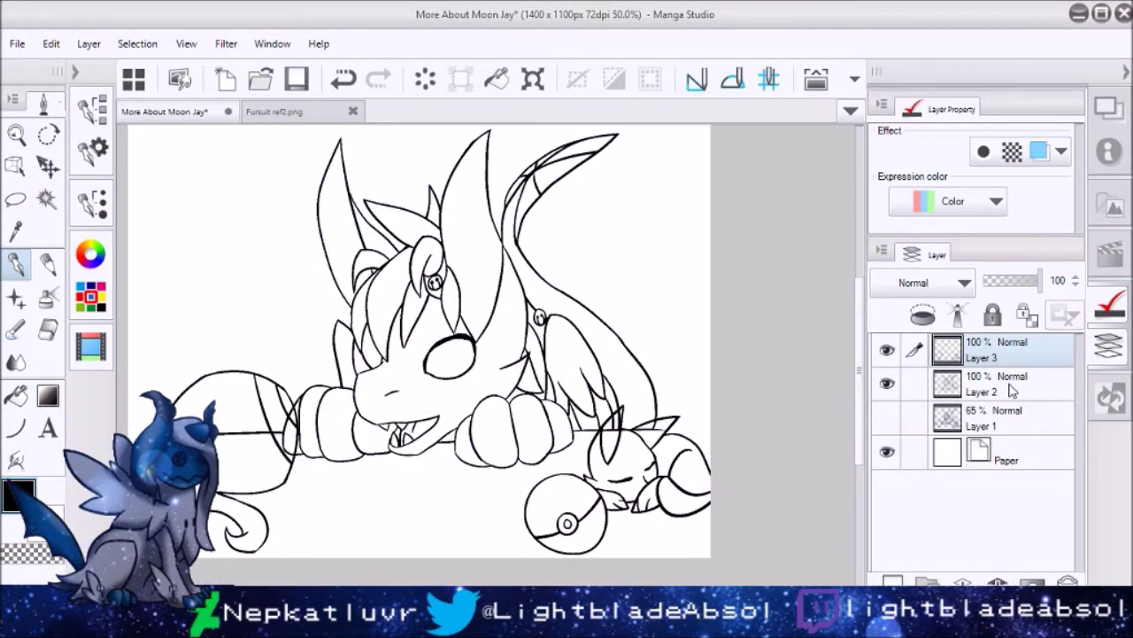
{"action": "key", "text": "ctrl+shift+n"}
{"action": "key", "text": "w"}
{"action": "left_click", "coordinate": [319, 483]}
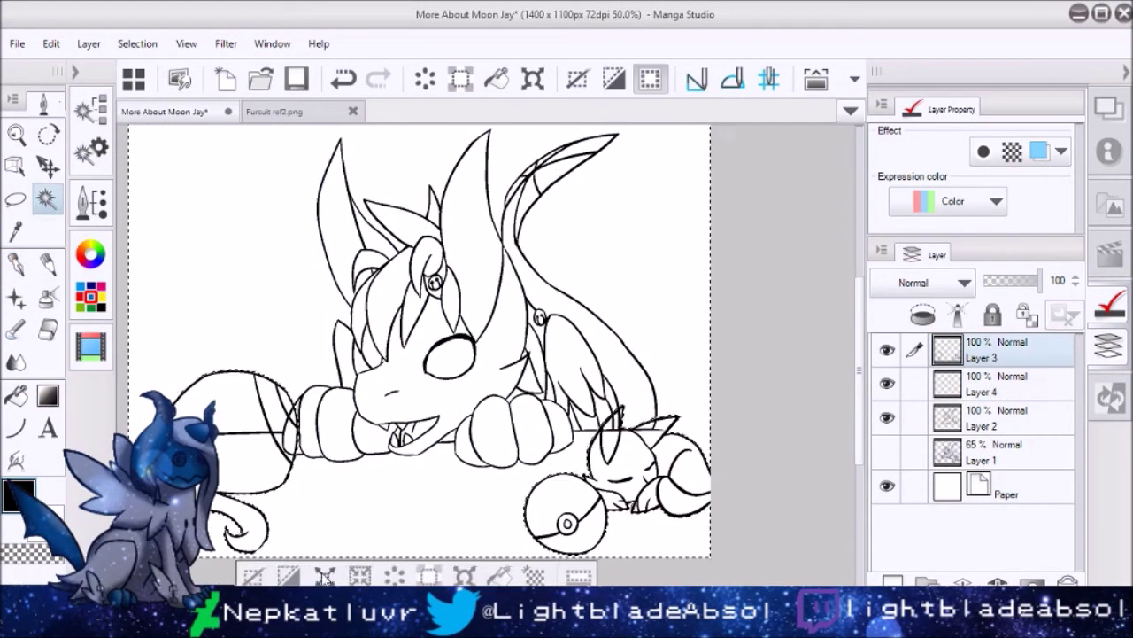
{"action": "key", "text": "ctrl+d"}
Hide Layers 3 and 4, add a layer beneath the large creature's line art, and select the area surrounding the creature.
{"action": "key", "text": "alt+bracketleft"}
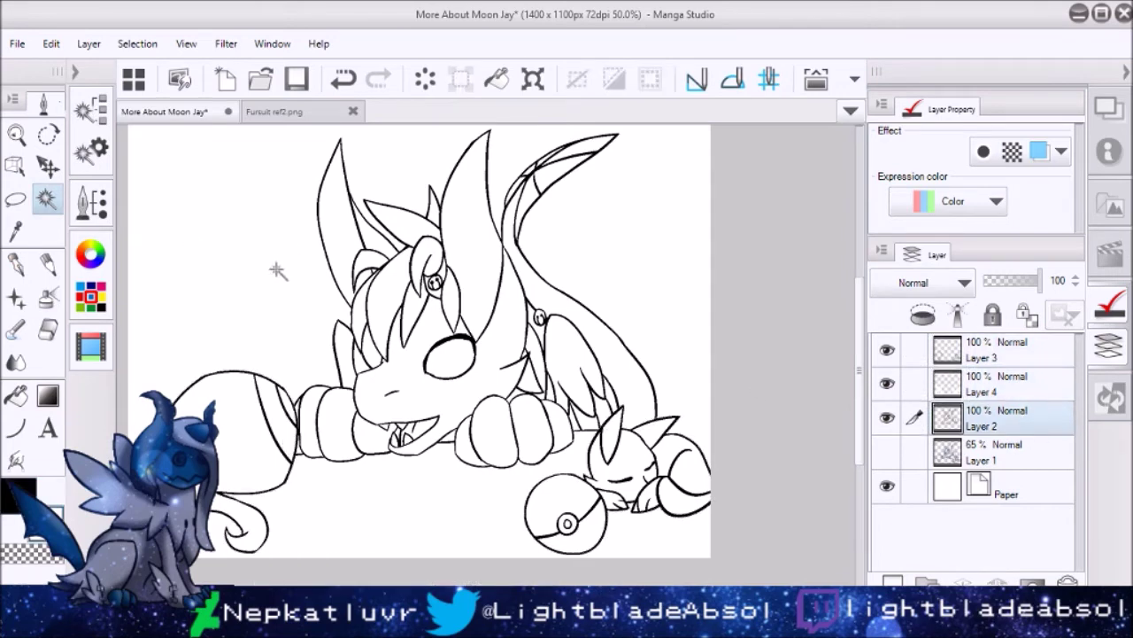
{"action": "left_click_drag", "start_coordinate": [886, 355], "coordinate": [886, 383]}
{"action": "left_click", "coordinate": [983, 454]}
{"action": "key", "text": "ctrl+shift+n"}
{"action": "left_click", "coordinate": [627, 488]}
{"action": "key", "text": "alt+bracketright"}
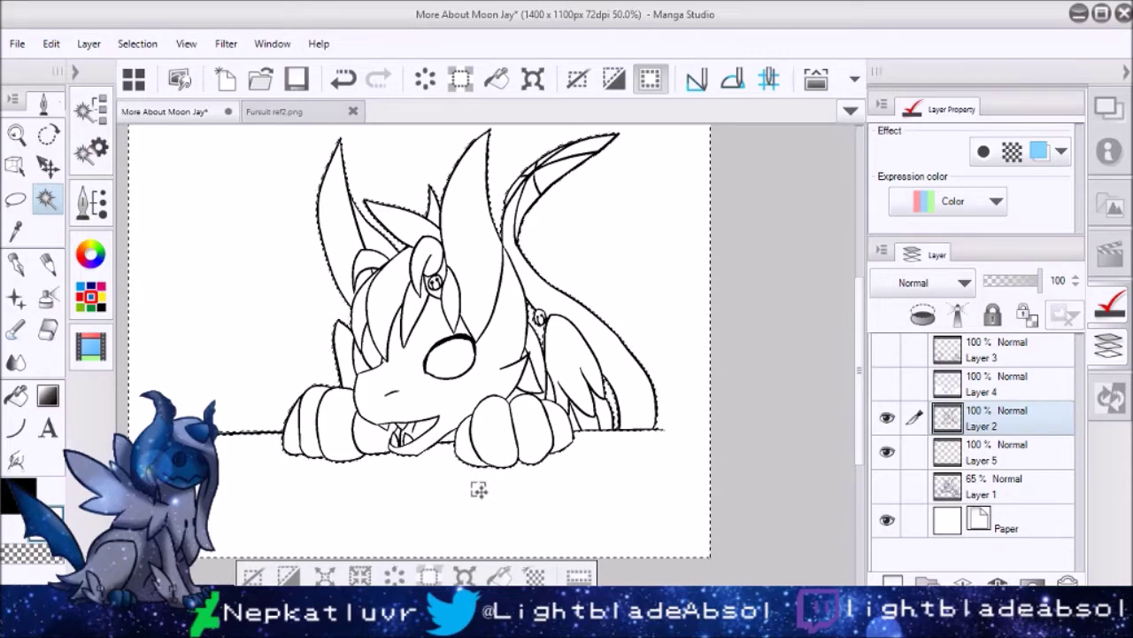
Adjust the selection by lassoing the area below the table line, following the line closely at its left end.
{"action": "key", "text": "m"}
{"action": "left_click_drag", "start_coordinate": [219, 451], "coordinate": [666, 428]}
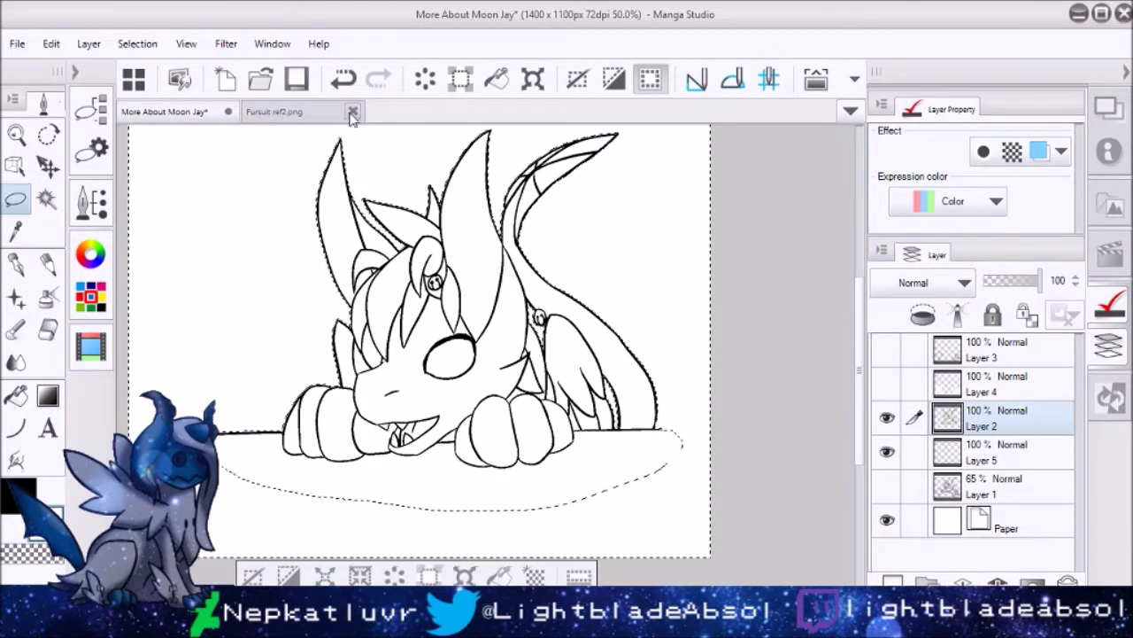
{"action": "left_click", "coordinate": [960, 551]}
{"action": "left_click_drag", "start_coordinate": [629, 383], "coordinate": [416, 333]}
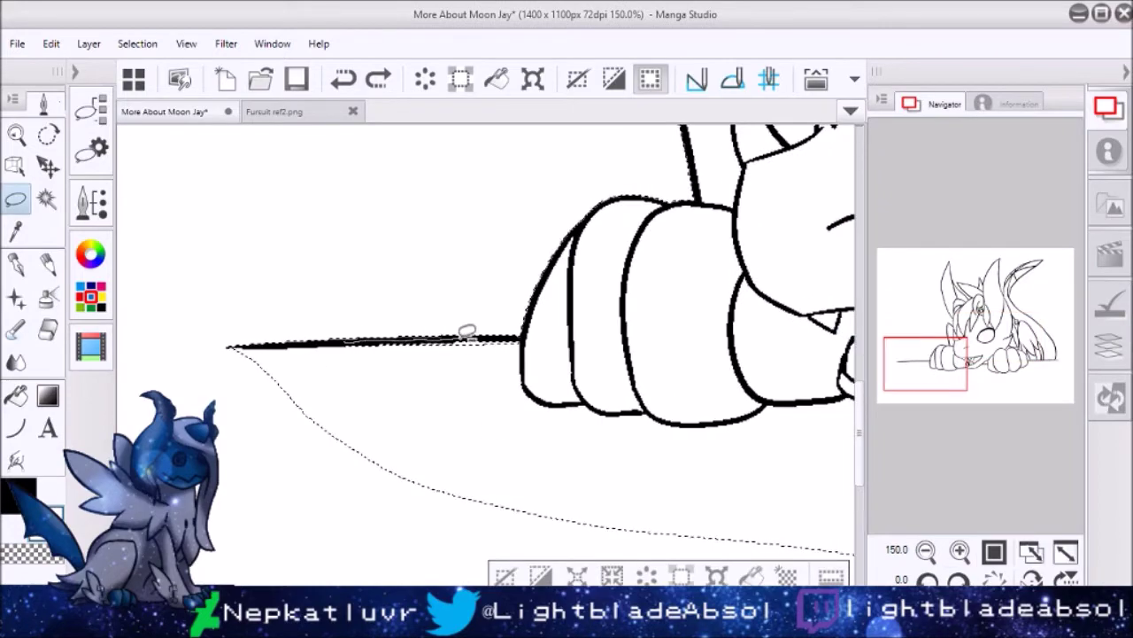
{"action": "left_click", "coordinate": [926, 550]}
{"action": "left_click", "coordinate": [926, 551]}
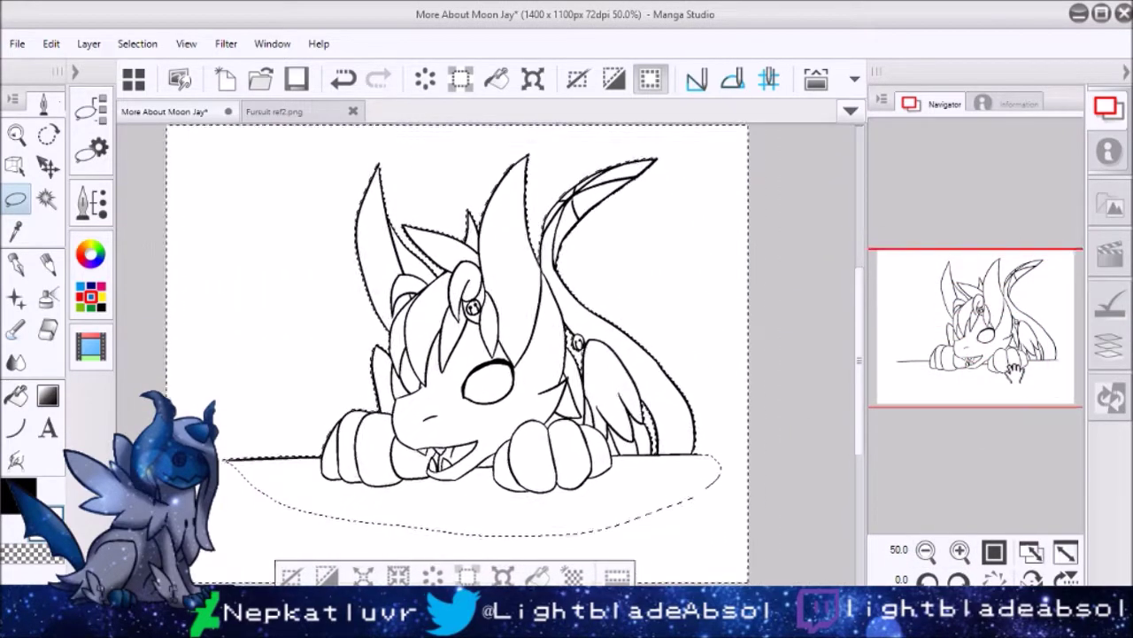
Show Layers 3 and 4 again, fill the creature's area with white on Layer 5, and clear the selection.
{"action": "left_click", "coordinate": [887, 383]}
{"action": "left_click", "coordinate": [886, 348]}
{"action": "left_click", "coordinate": [992, 452]}
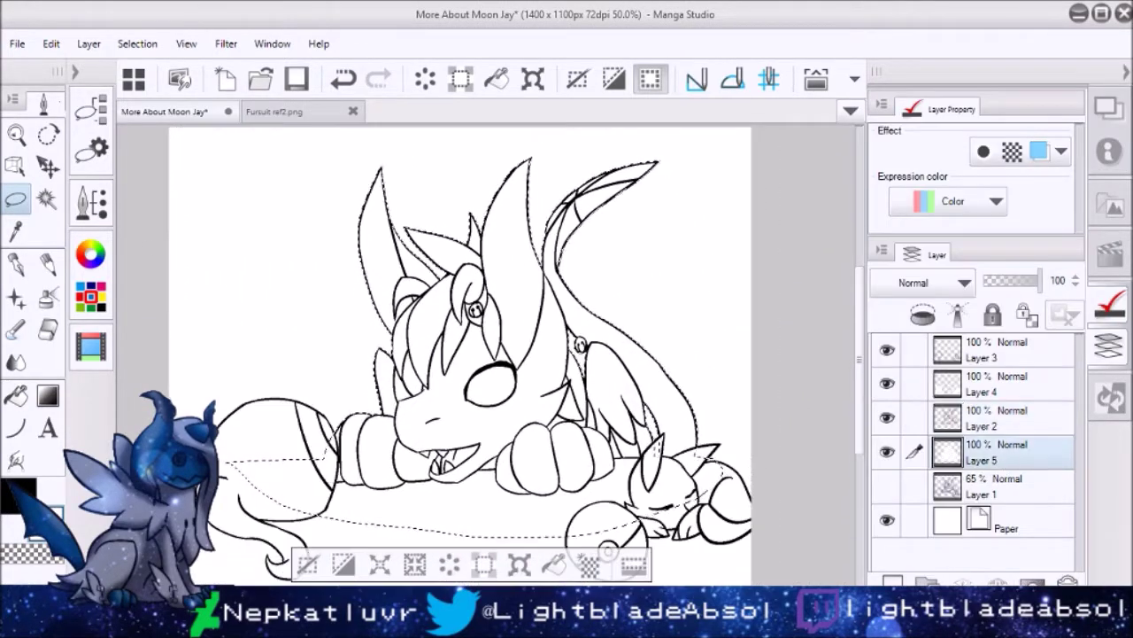
{"action": "left_click", "coordinate": [391, 567]}
Move the sketch layer above Layer 5, show it, and ink the missing line above the side bell on Layer 2.
{"action": "left_click_drag", "start_coordinate": [992, 485], "coordinate": [974, 447]}
{"action": "left_click", "coordinate": [886, 451]}
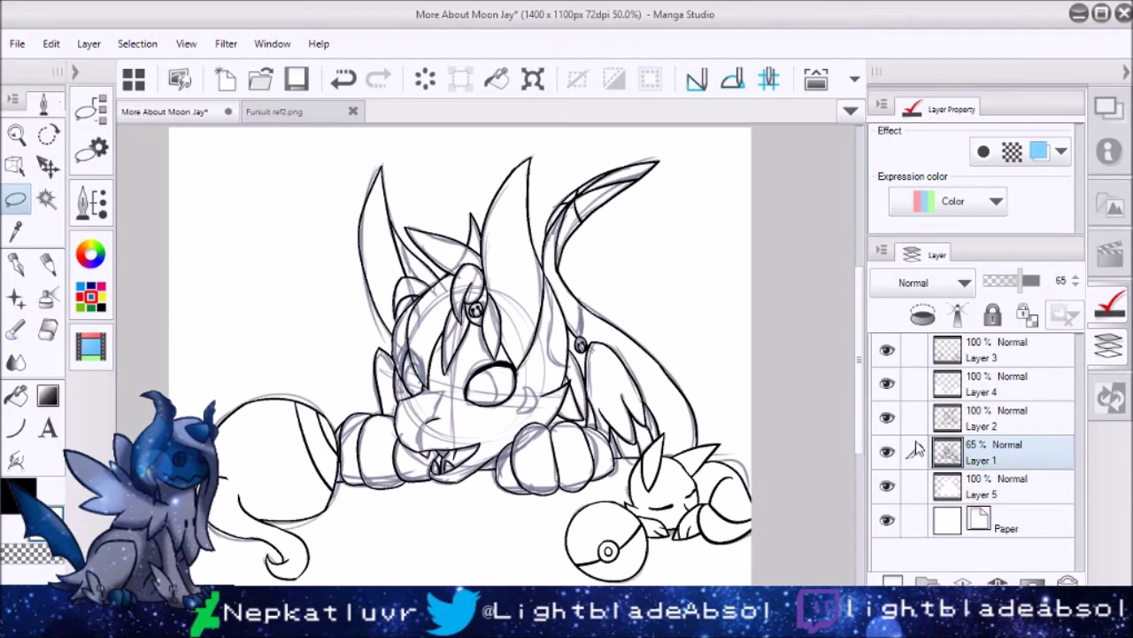
{"action": "left_click", "coordinate": [991, 417]}
{"action": "left_click", "coordinate": [946, 416], "text": "ctrl"}
{"action": "key", "text": "p"}
{"action": "left_click", "coordinate": [1107, 107]}
{"action": "scroll", "coordinate": [585, 387], "scroll_direction": "up", "scroll_amount": 3}
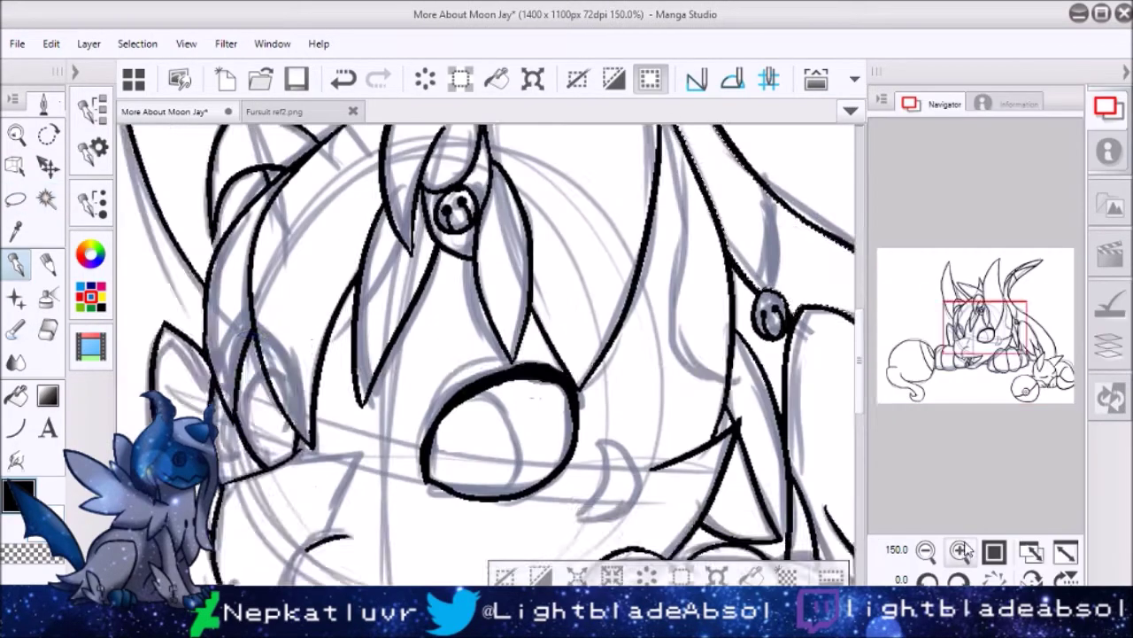
{"action": "left_click", "coordinate": [927, 551]}
{"action": "left_click", "coordinate": [1108, 345]}
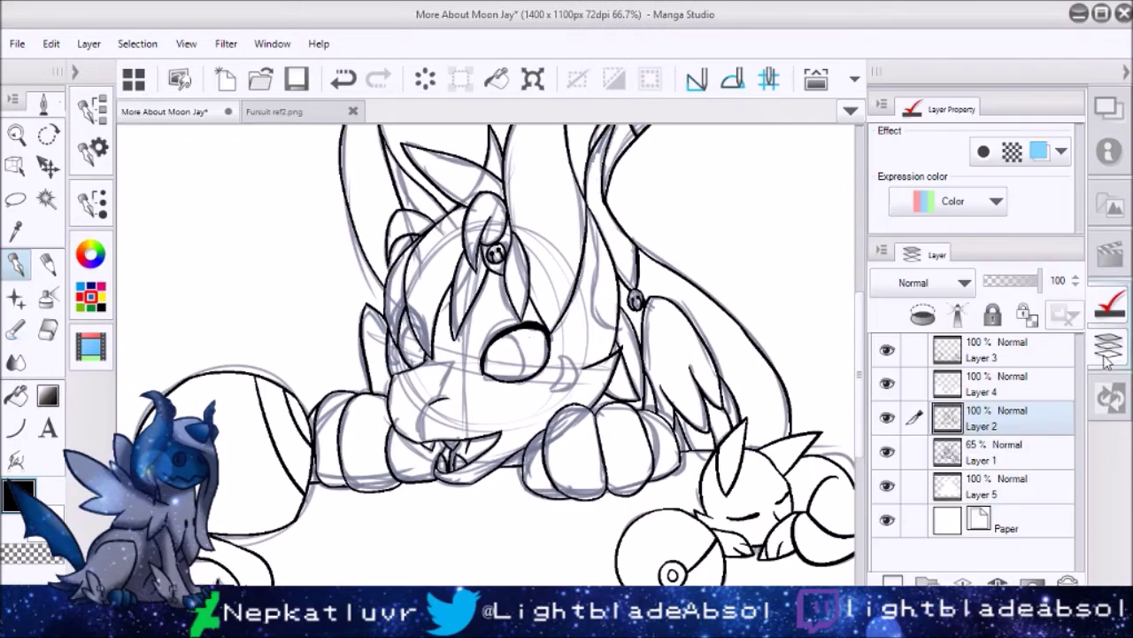
Take dark blue from the Fursuit ref2.png reference, then outline and fill the marking on the creature's muzzle.
{"action": "left_click", "coordinate": [1002, 460]}
{"action": "key", "text": "ctrl+Tab"}
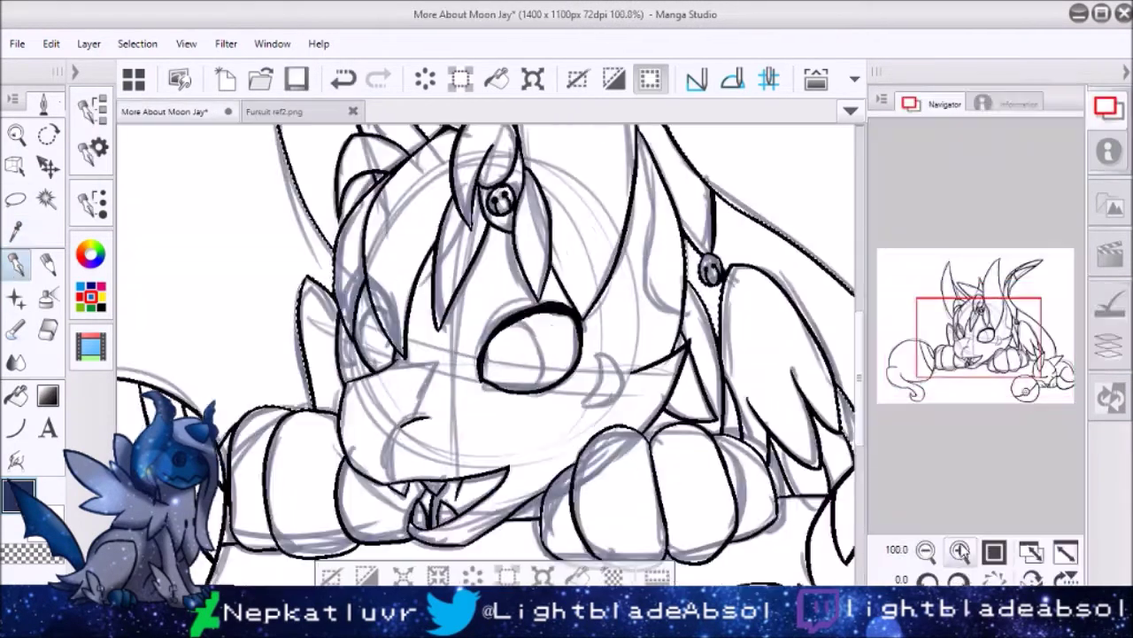
{"action": "left_click", "coordinate": [960, 551]}
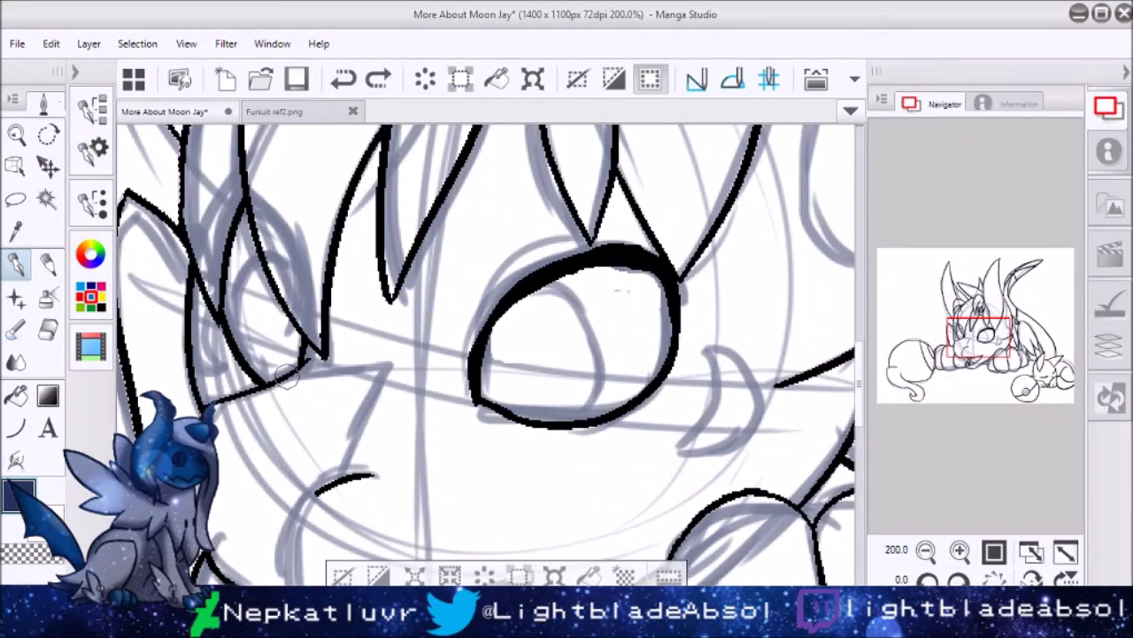
{"action": "left_click_drag", "start_coordinate": [286, 377], "coordinate": [336, 469]}
{"action": "left_click", "coordinate": [49, 329]}
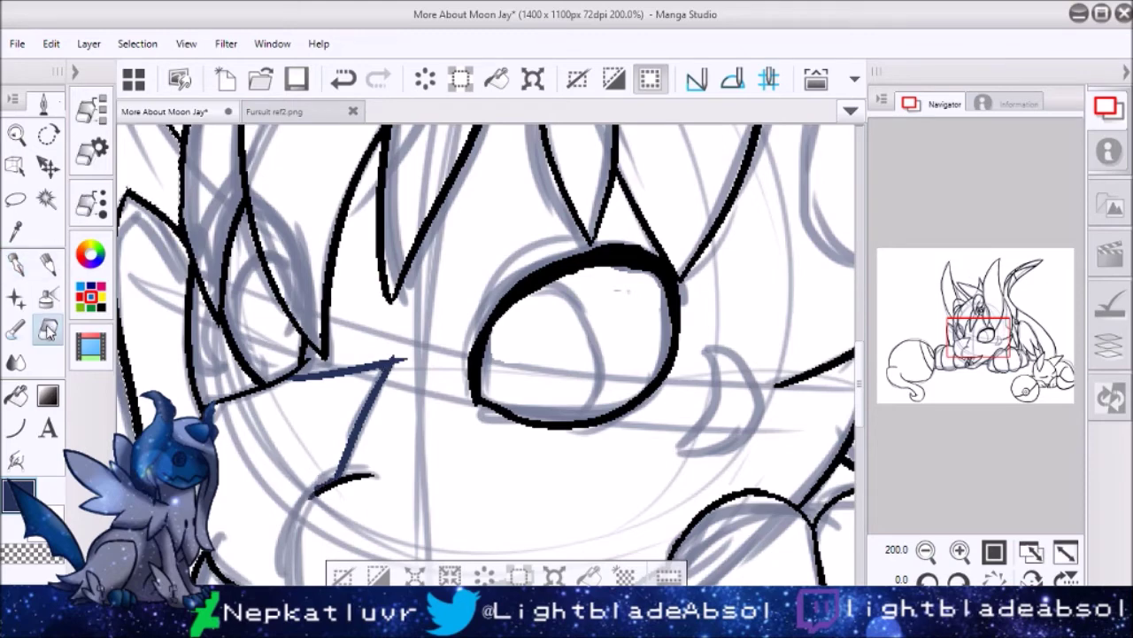
{"action": "key", "text": "p"}
{"action": "left_click_drag", "start_coordinate": [312, 490], "coordinate": [363, 339]}
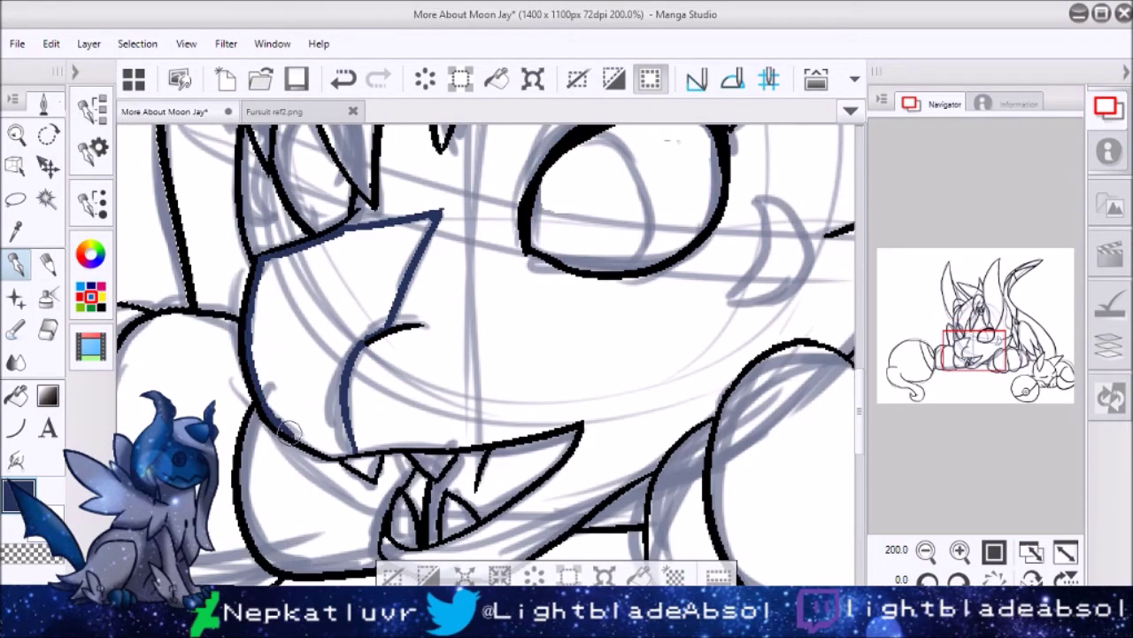
{"action": "key", "text": "g"}
{"action": "left_click", "coordinate": [300, 403]}
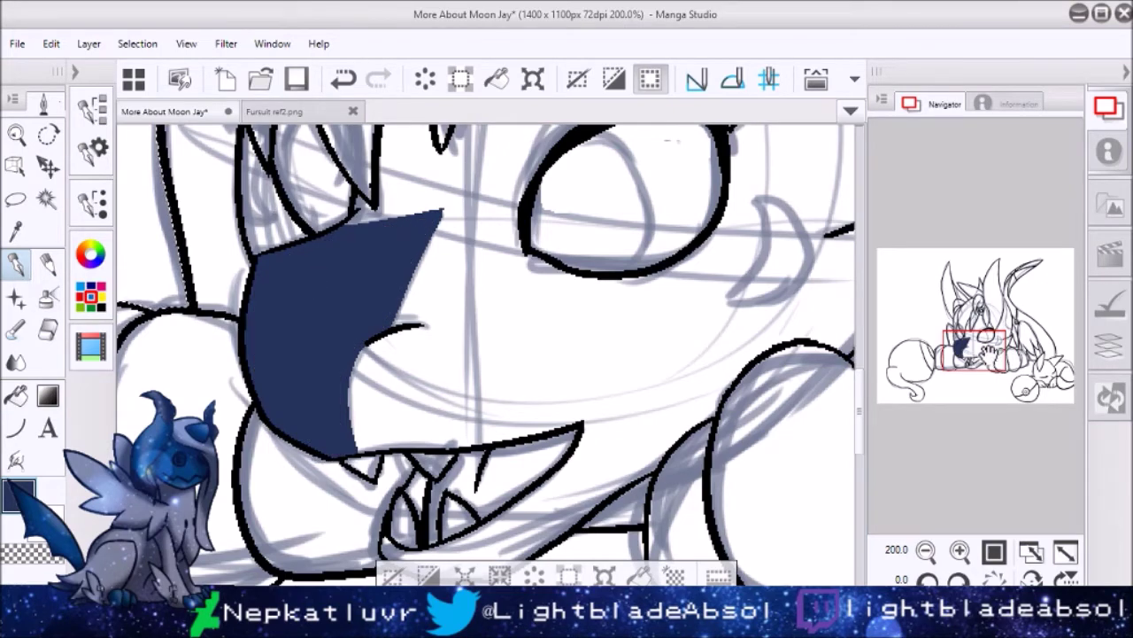
Outline the crescent marking on the creature's cheek in dark blue, erase its overshoot, and fill it.
{"action": "left_click_drag", "start_coordinate": [620, 266], "coordinate": [447, 319]}
{"action": "mouse_move", "coordinate": [578, 260]}
{"action": "left_mouse_down"}
{"action": "mouse_move", "coordinate": [518, 376]}
{"action": "mouse_move", "coordinate": [651, 346]}
{"action": "left_mouse_up"}
{"action": "left_click", "coordinate": [48, 330]}
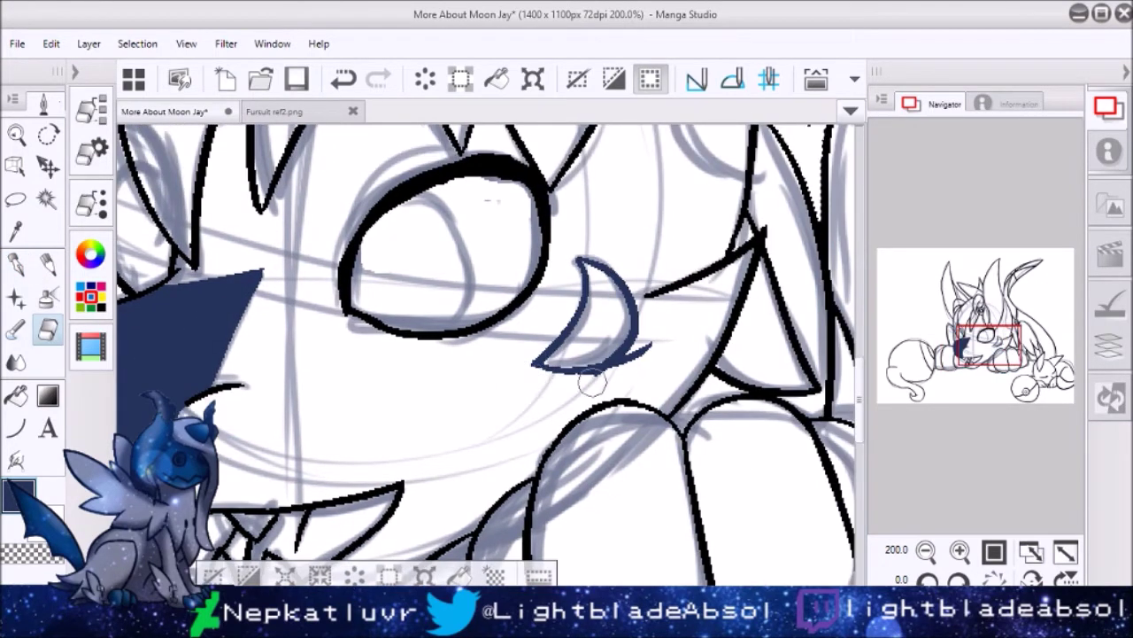
{"action": "key", "text": "g"}
{"action": "left_click", "coordinate": [615, 329]}
Draw the small dark blue marking beside the creature's far eye and erase the excess outside the face.
{"action": "key", "text": "p"}
{"action": "left_click_drag", "start_coordinate": [443, 310], "coordinate": [624, 411]}
{"action": "left_click_drag", "start_coordinate": [255, 323], "coordinate": [274, 372]}
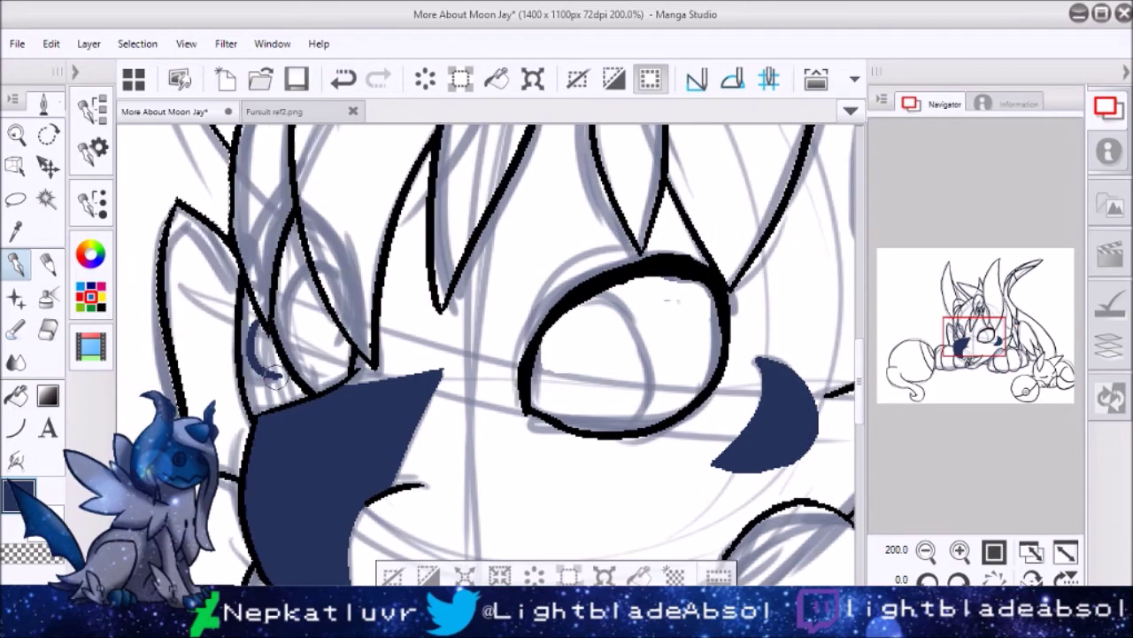
{"action": "key", "text": "e"}
{"action": "left_click_drag", "start_coordinate": [232, 301], "coordinate": [232, 372]}
{"action": "key", "text": "p"}
{"action": "left_click", "coordinate": [927, 551]}
{"action": "mouse_move", "coordinate": [974, 335]}
{"action": "left_mouse_down"}
{"action": "mouse_move", "coordinate": [1023, 332]}
{"action": "mouse_move", "coordinate": [1033, 354]}
{"action": "mouse_move", "coordinate": [965, 336]}
{"action": "mouse_move", "coordinate": [971, 315]}
{"action": "mouse_move", "coordinate": [1014, 341]}
{"action": "left_mouse_up"}
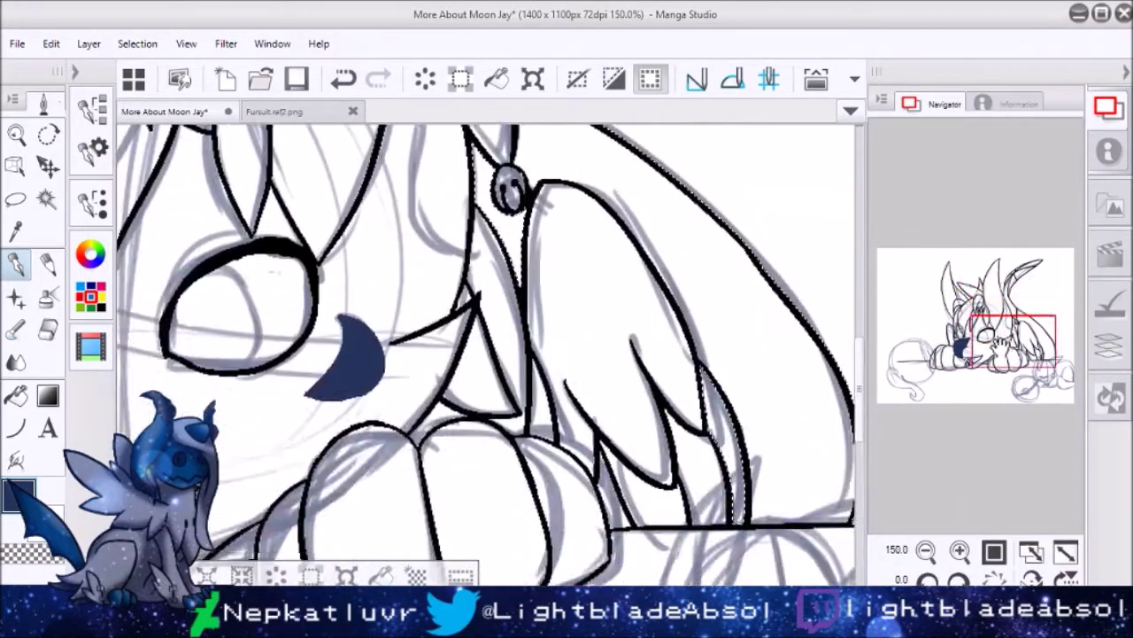
Select the hair, back and tail areas from the line art and fill them with dark blue on Layer 6.
{"action": "left_click", "coordinate": [926, 551]}
{"action": "left_click", "coordinate": [926, 551]}
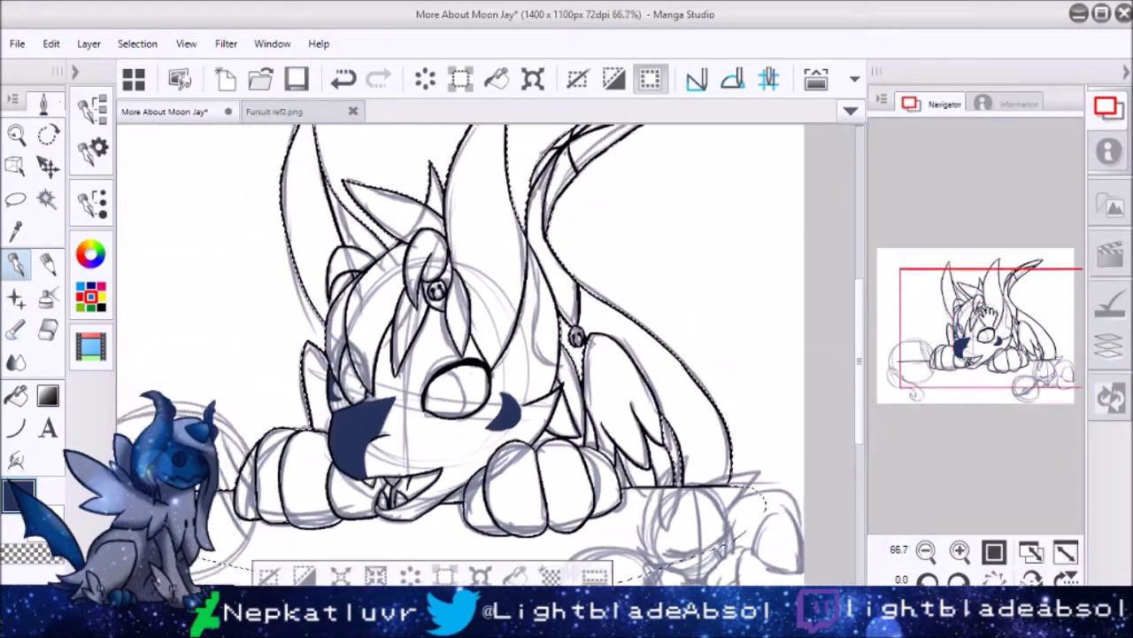
{"action": "key", "text": "w"}
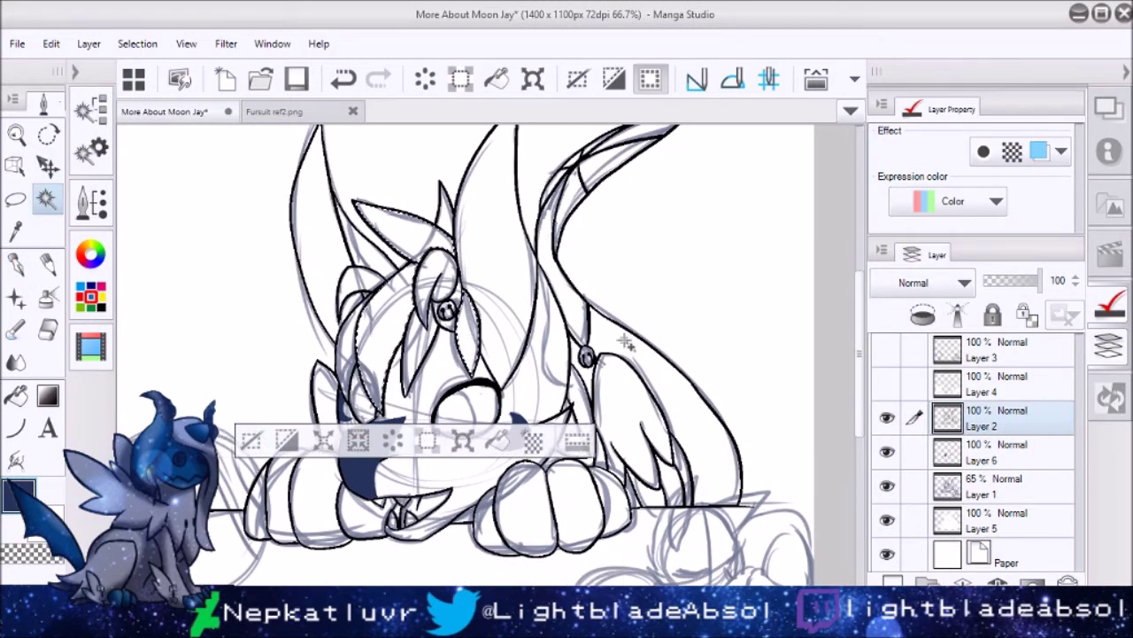
{"action": "left_click", "coordinate": [648, 379]}
{"action": "left_click", "coordinate": [630, 534]}
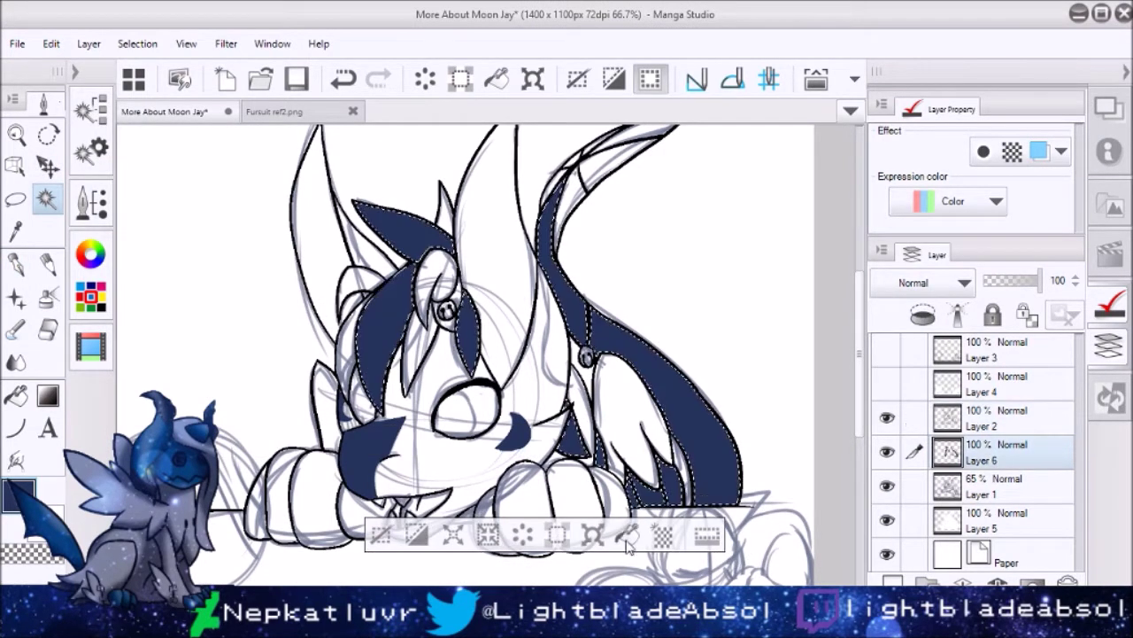
{"action": "key", "text": "ctrl+d"}
Add Layer 7 above the sketch, take light blue from the Fursuit ref2.png reference, and paint the small gap beside the front fang.
{"action": "left_click", "coordinate": [1022, 485]}
{"action": "key", "text": "ctrl+shift+n"}
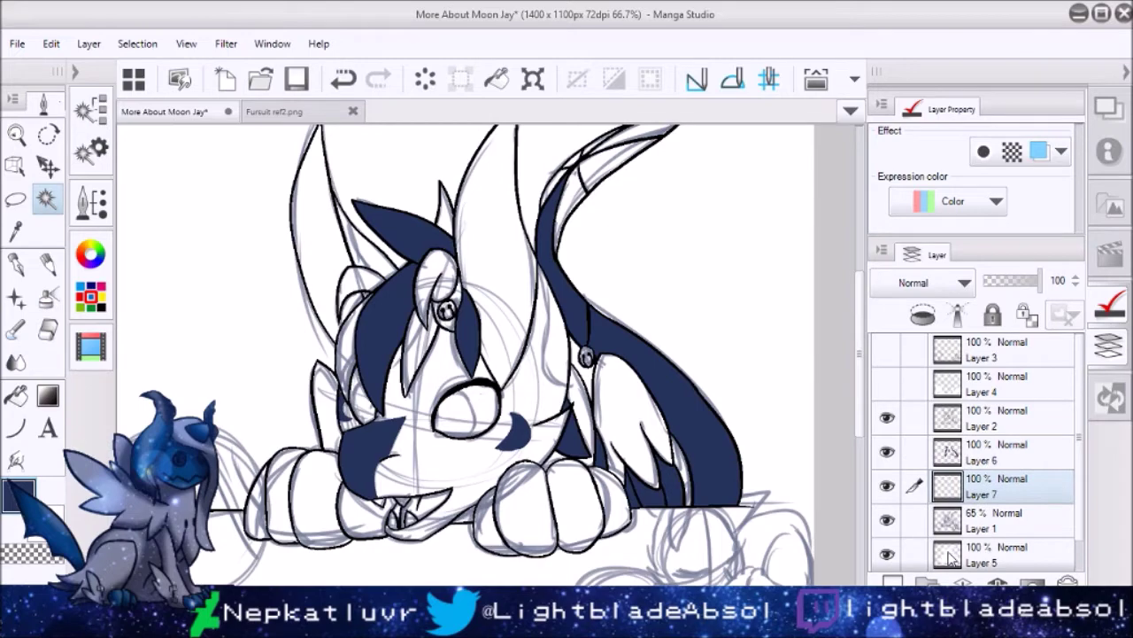
{"action": "key", "text": "ctrl+shift+d"}
{"action": "key", "text": "ctrl+Tab"}
{"action": "key", "text": "ctrl+Tab"}
{"action": "left_click", "coordinate": [1107, 107]}
{"action": "scroll", "coordinate": [649, 438], "scroll_direction": "up", "scroll_amount": 5}
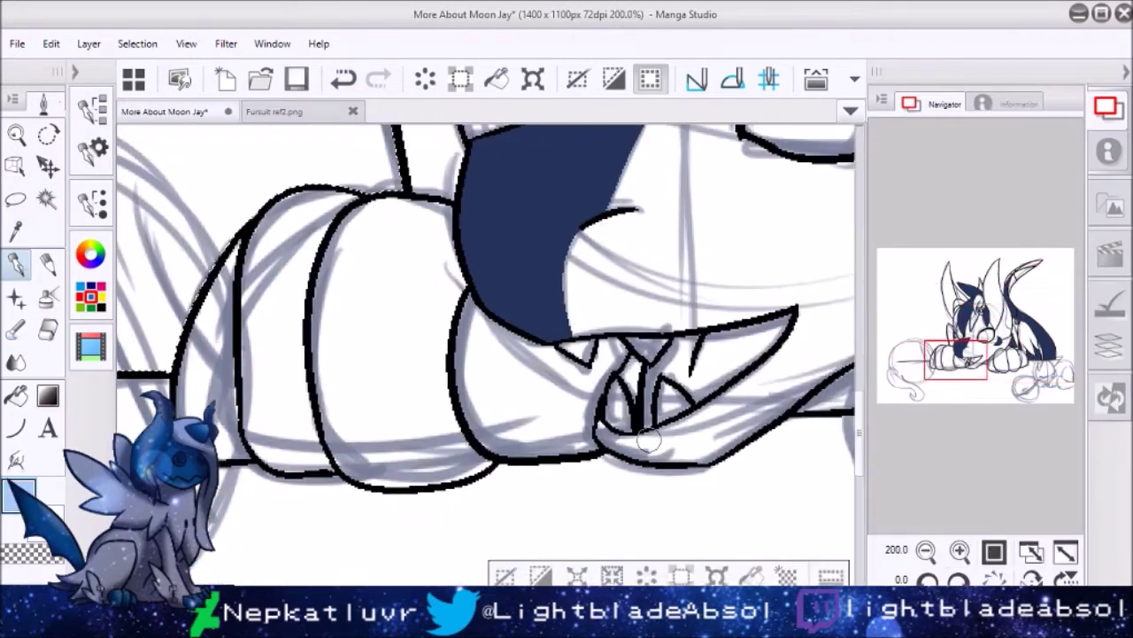
{"action": "key", "text": "ctrl+z"}
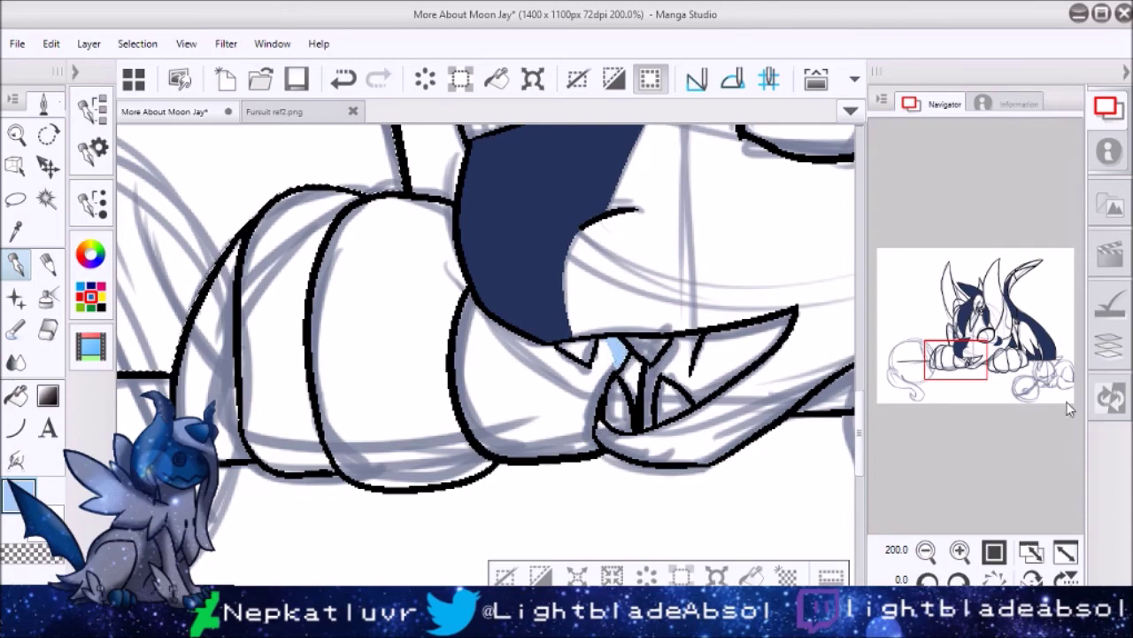
Outline and fill the fur on the far side of the head and the patch at the near ear's base in light blue.
{"action": "left_click_drag", "start_coordinate": [850, 142], "coordinate": [810, 394]}
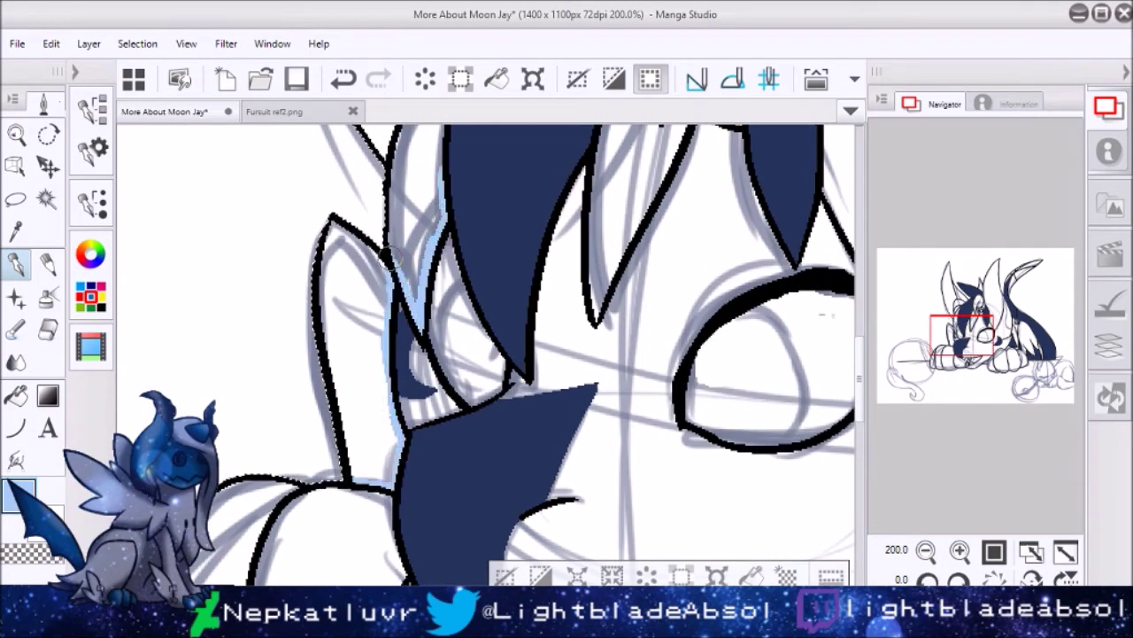
{"action": "scroll", "coordinate": [517, 225], "scroll_direction": "up", "scroll_amount": 4}
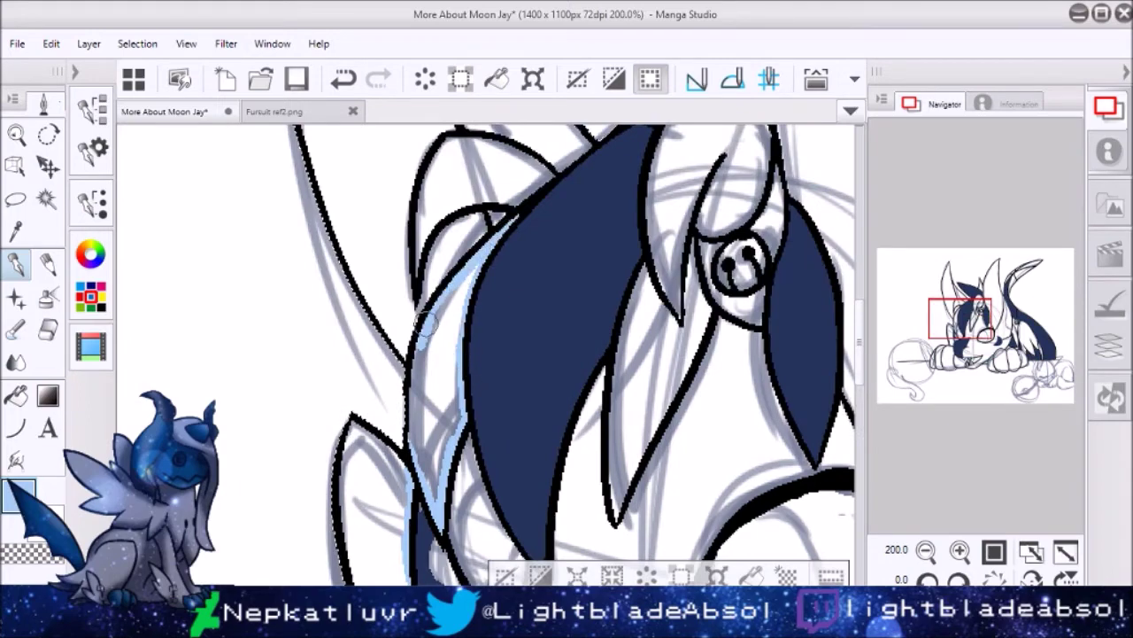
{"action": "left_click_drag", "start_coordinate": [411, 447], "coordinate": [196, 148]}
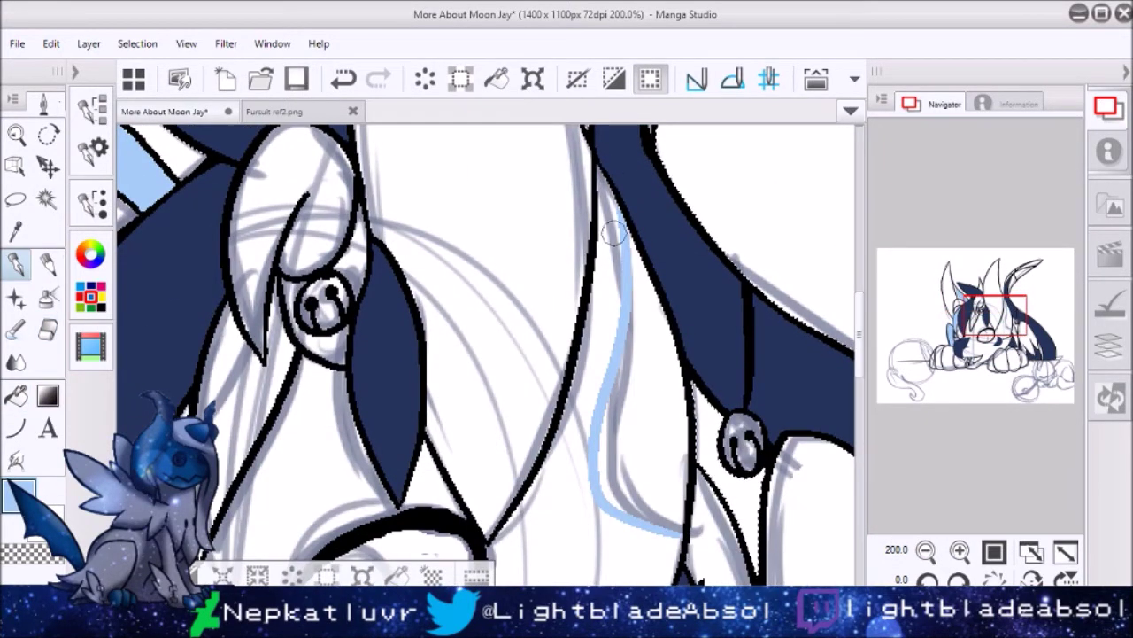
{"action": "key", "text": "g"}
{"action": "left_click", "coordinate": [624, 371]}
{"action": "key", "text": "p"}
Select the wing feathers, forehead lock and tail underside on Layer 2, fill them light blue on Layer 7, and deselect.
{"action": "scroll", "coordinate": [531, 354], "scroll_direction": "down", "scroll_amount": 4}
{"action": "left_click", "coordinate": [51, 200]}
{"action": "left_click", "coordinate": [655, 408]}
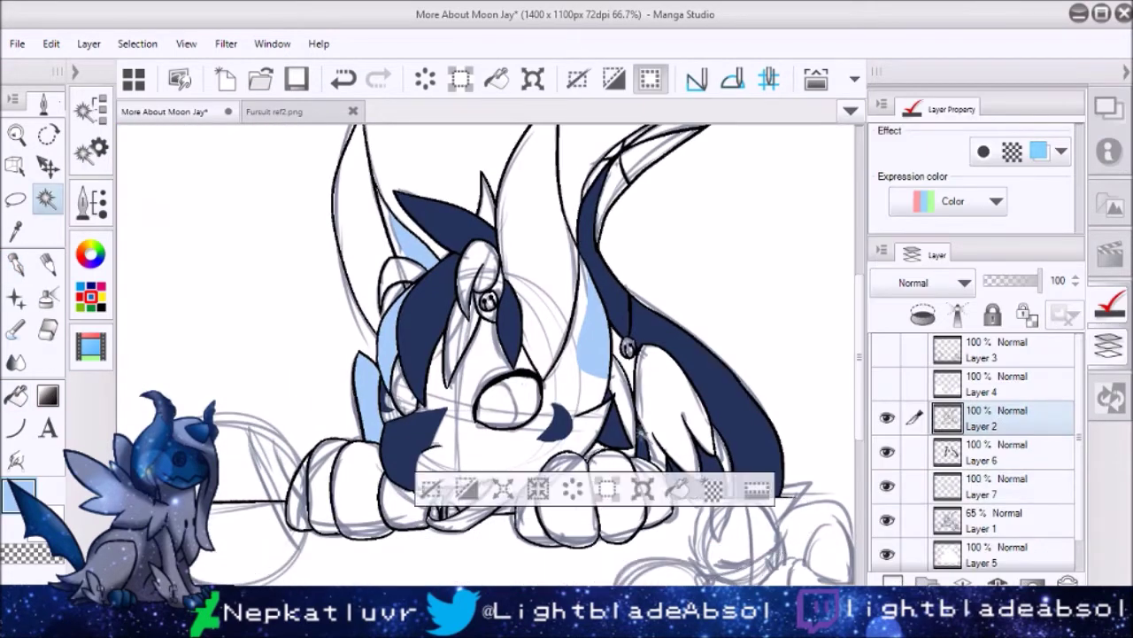
{"action": "left_click", "coordinate": [472, 353], "text": "shift"}
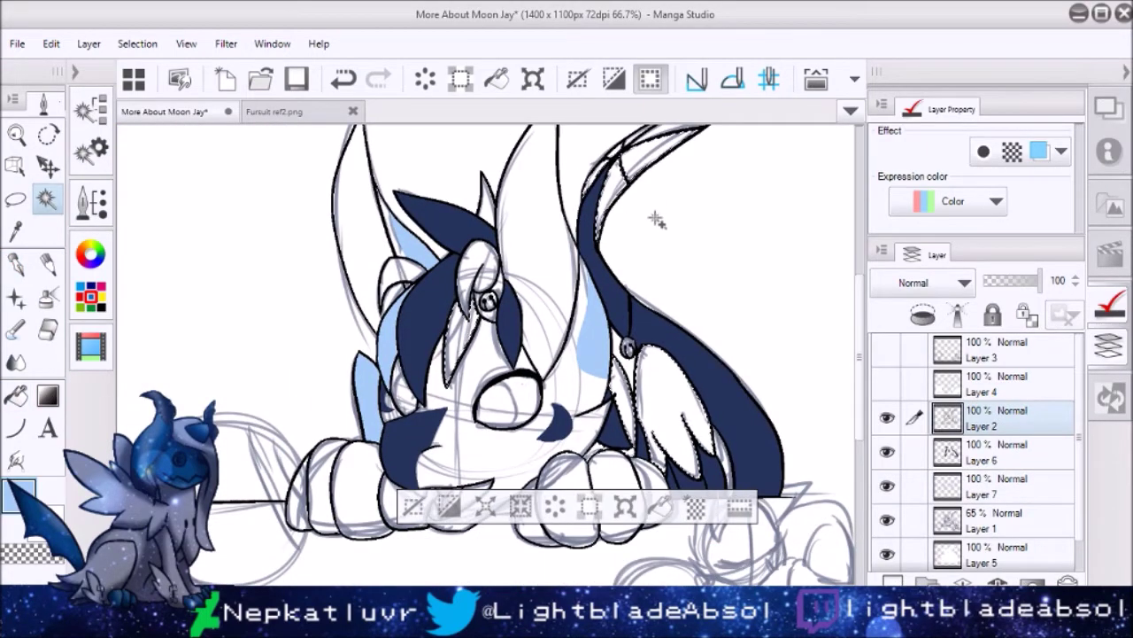
{"action": "left_click", "coordinate": [1001, 485]}
{"action": "key", "text": "alt+BackSpace"}
{"action": "key", "text": "ctrl+d"}
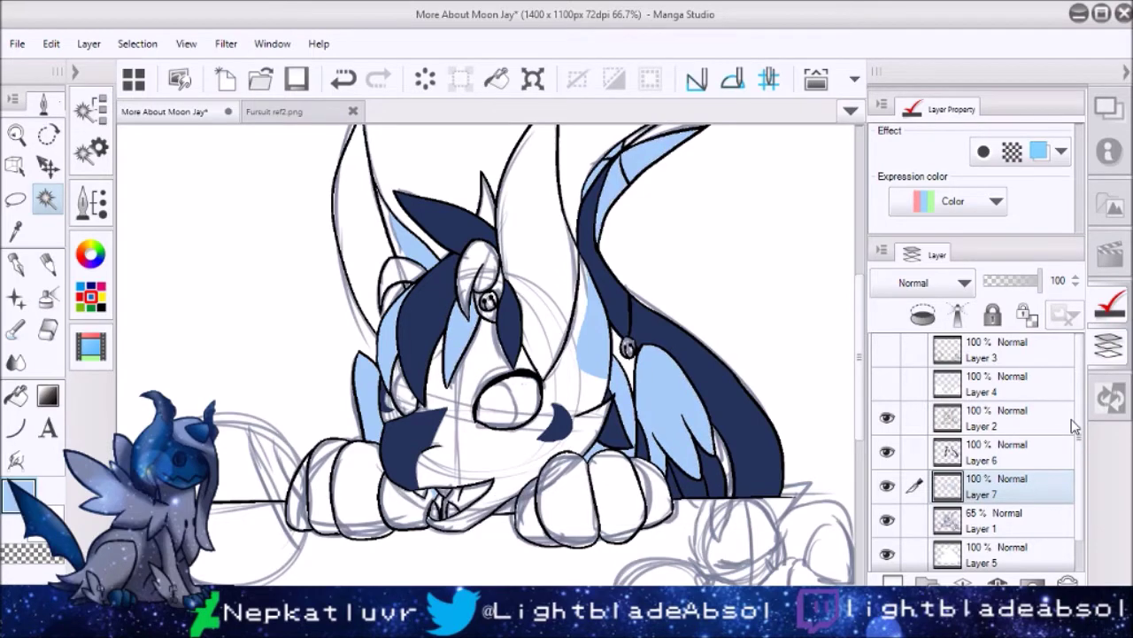
Select the curled head tufts and the spike between the ears, then fill them on Layer 8 with dark red from the reference.
{"action": "left_click", "coordinate": [1001, 416]}
{"action": "left_click", "coordinate": [704, 328]}
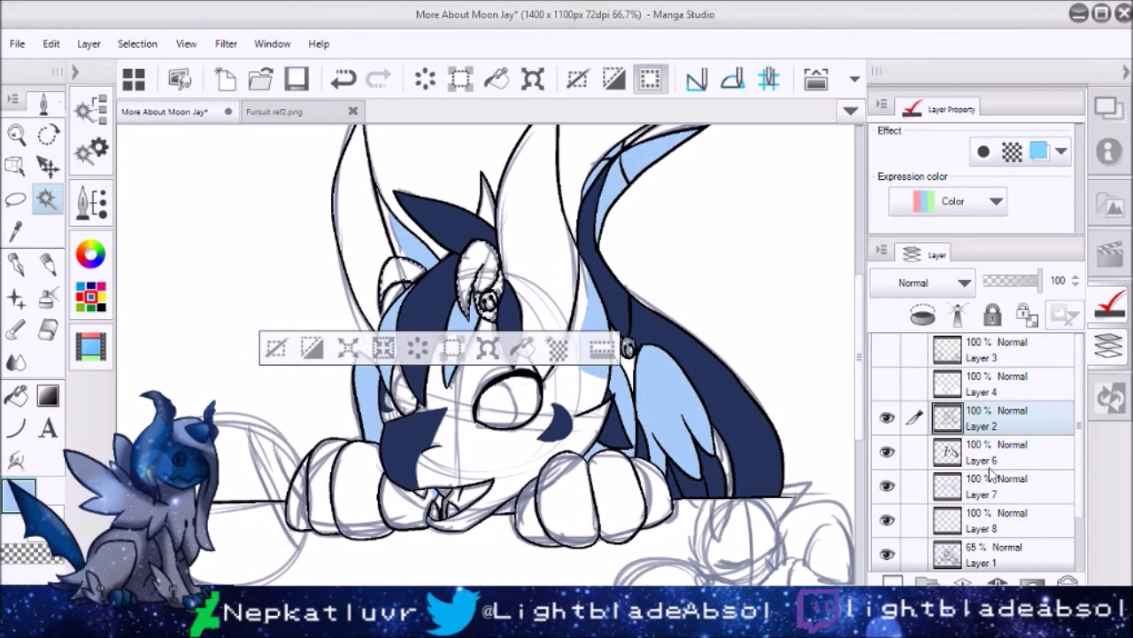
{"action": "left_click", "coordinate": [1000, 519]}
{"action": "key", "text": "ctrl+Tab"}
{"action": "left_click", "coordinate": [518, 260], "text": "alt"}
{"action": "key", "text": "ctrl+Tab"}
{"action": "key", "text": "alt+BackSpace"}
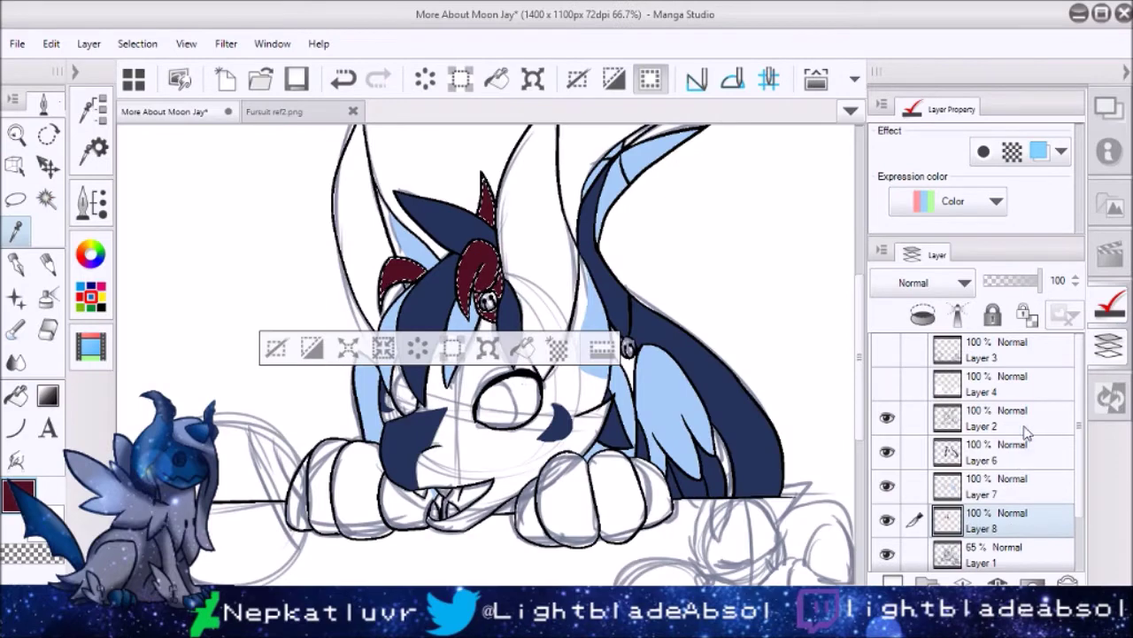
Add Layer 9 beneath Layer 2 and select the insides of both eyes from the line art.
{"action": "left_click", "coordinate": [1027, 435]}
{"action": "key", "text": "ctrl+shift+n"}
{"action": "left_click", "coordinate": [46, 199]}
{"action": "left_click", "coordinate": [542, 436]}
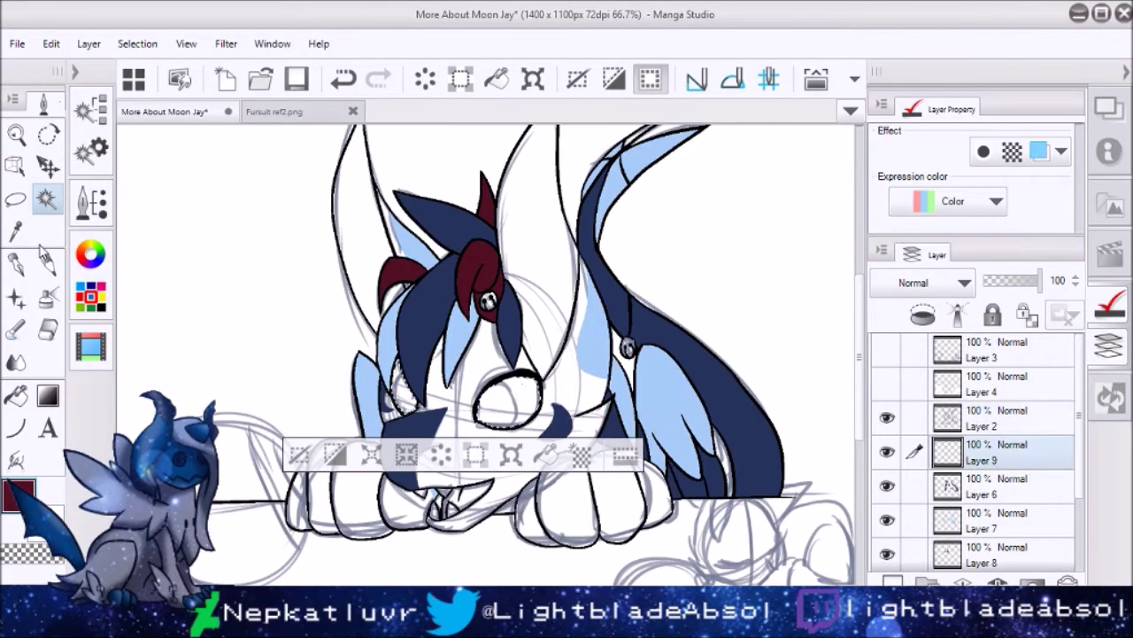
Take purple from the reference, then outline and fill the iris of the creature's far eye.
{"action": "key", "text": "ctrl+Tab"}
{"action": "left_click", "coordinate": [726, 278], "text": "alt"}
{"action": "key", "text": "p"}
{"action": "key", "text": "ctrl+Tab"}
{"action": "left_click", "coordinate": [1107, 108]}
{"action": "scroll", "coordinate": [660, 422], "scroll_direction": "up", "scroll_amount": 2}
{"action": "left_click_drag", "start_coordinate": [478, 286], "coordinate": [457, 354]}
{"action": "scroll", "coordinate": [660, 422], "scroll_direction": "up", "scroll_amount": 1}
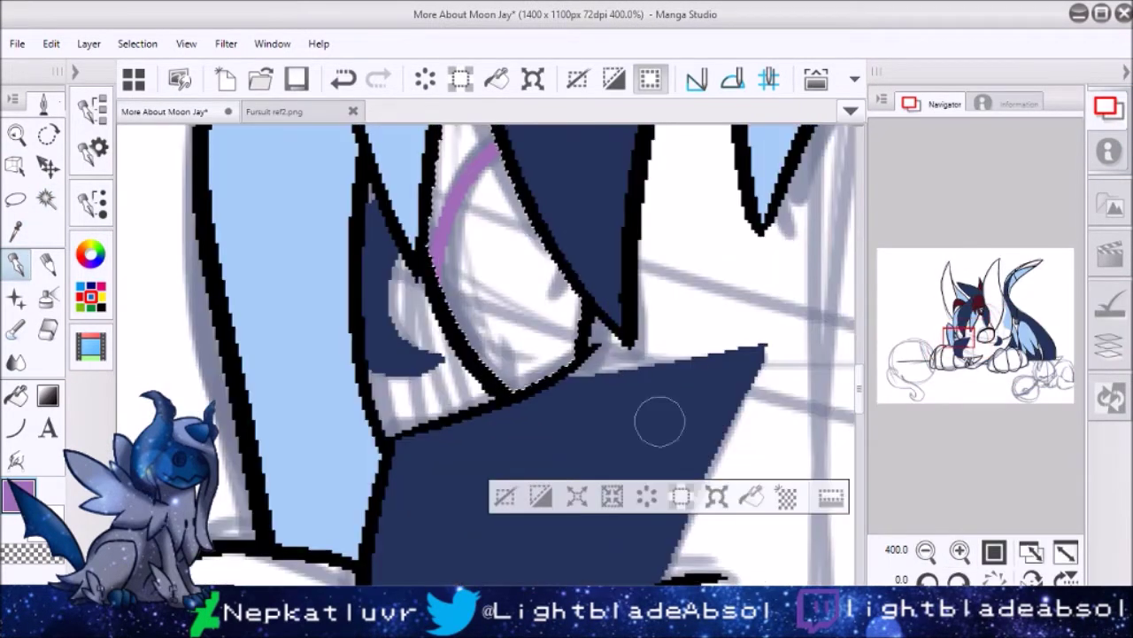
{"action": "key", "text": "alt+BackSpace"}
Take orange from the reference, then outline and fill the iris of the creature's near eye.
{"action": "left_click_drag", "start_coordinate": [731, 322], "coordinate": [266, 328]}
{"action": "key", "text": "ctrl+Tab"}
{"action": "left_click", "coordinate": [752, 215], "text": "alt"}
{"action": "key", "text": "ctrl+Tab"}
{"action": "left_click_drag", "start_coordinate": [505, 276], "coordinate": [574, 504]}
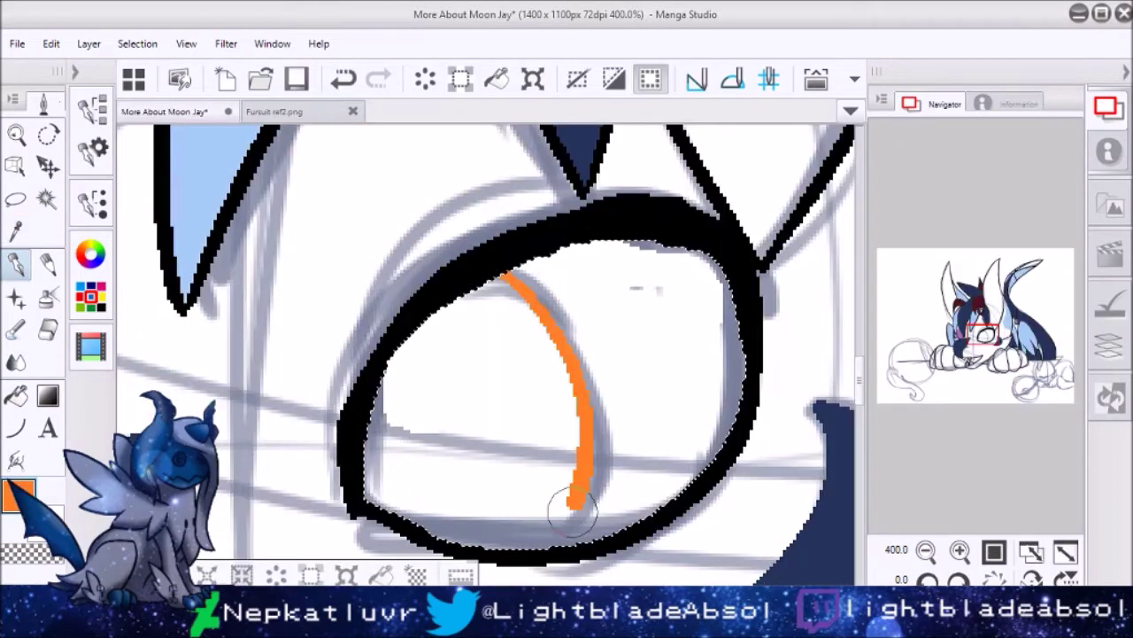
{"action": "key", "text": "alt+BackSpace"}
Select the tongue area from the line art and fill it on Layer 10 with golden orange from the reference.
{"action": "scroll", "coordinate": [450, 405], "scroll_direction": "down", "scroll_amount": 5}
{"action": "key", "text": "w"}
{"action": "left_click", "coordinate": [476, 479]}
{"action": "left_click", "coordinate": [1001, 452]}
{"action": "key", "text": "ctrl+Tab"}
{"action": "left_click", "coordinate": [664, 251], "text": "alt"}
{"action": "key", "text": "ctrl+Tab"}
{"action": "key", "text": "alt+BackSpace"}
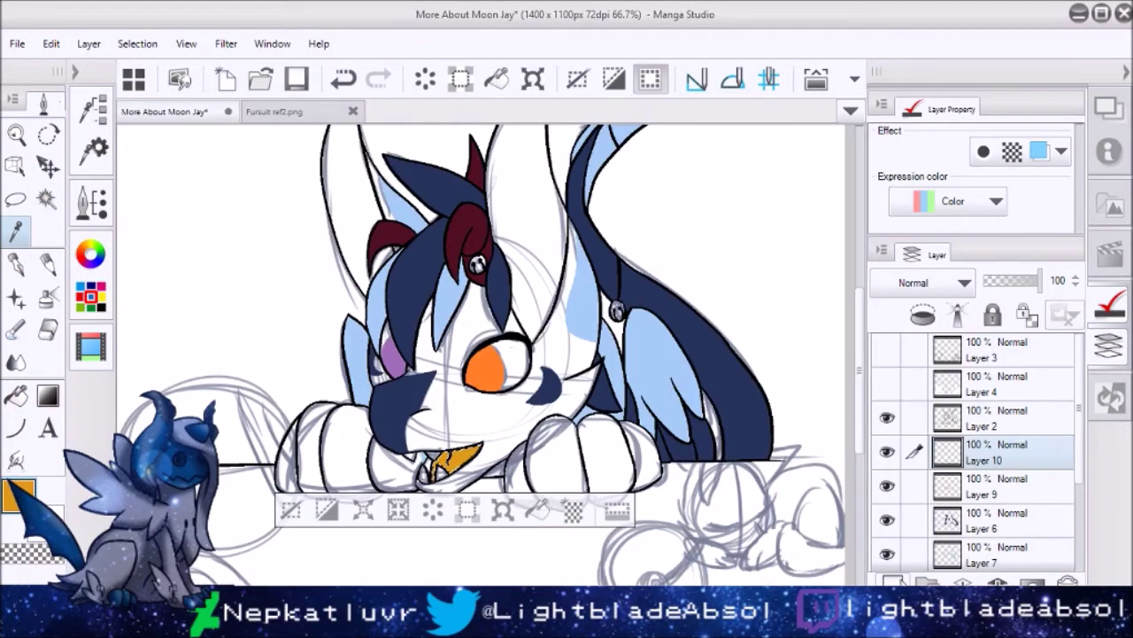
Take black from the reference, fill the mouth interior on Layer 11, and deselect.
{"action": "key", "text": "ctrl+Tab"}
{"action": "left_click", "coordinate": [369, 242], "text": "alt"}
{"action": "key", "text": "ctrl+Tab"}
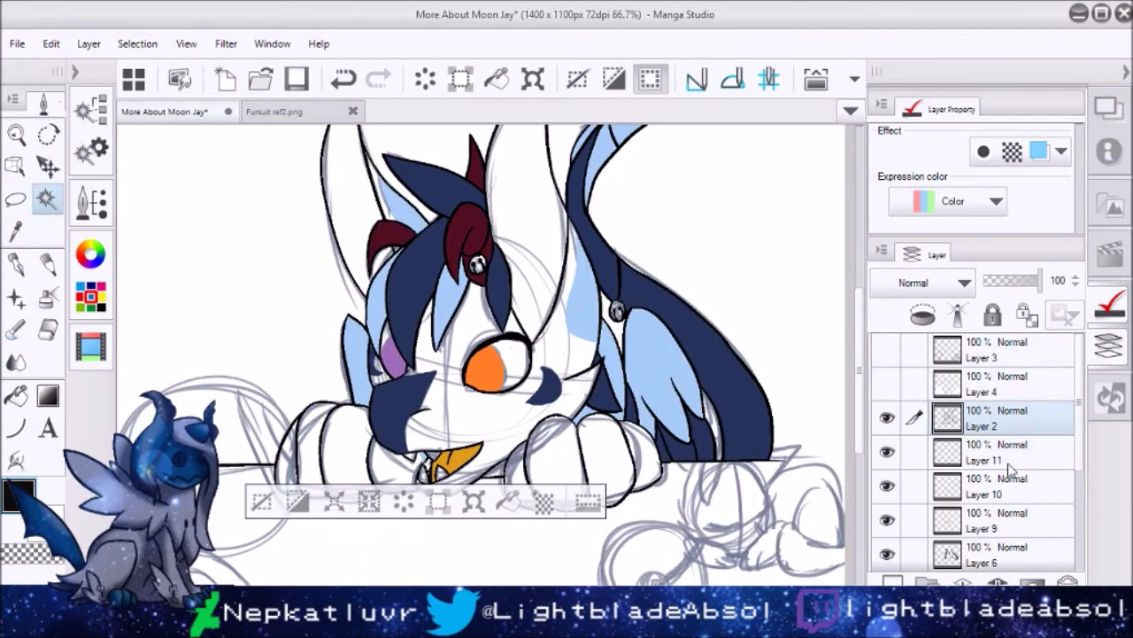
{"action": "key", "text": "ctrl+d"}
Place white Layer 5 above the sketch on Layer 1 and hide the sketch layer.
{"action": "scroll", "coordinate": [1012, 445], "scroll_direction": "down", "scroll_amount": 5}
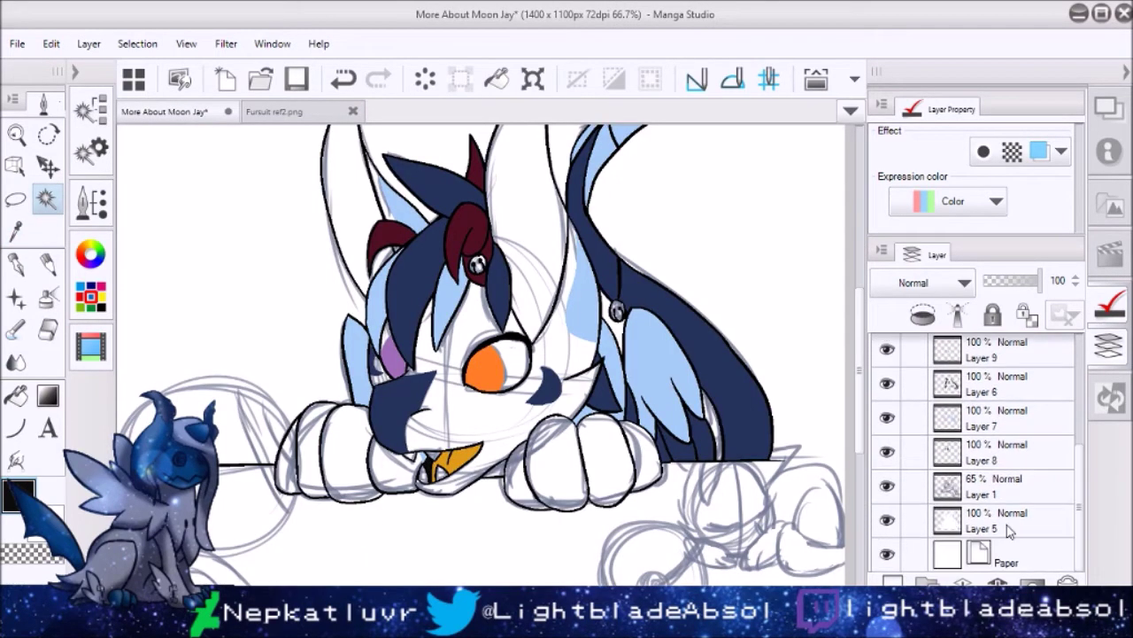
{"action": "left_click", "coordinate": [1000, 520]}
{"action": "left_click", "coordinate": [888, 520]}
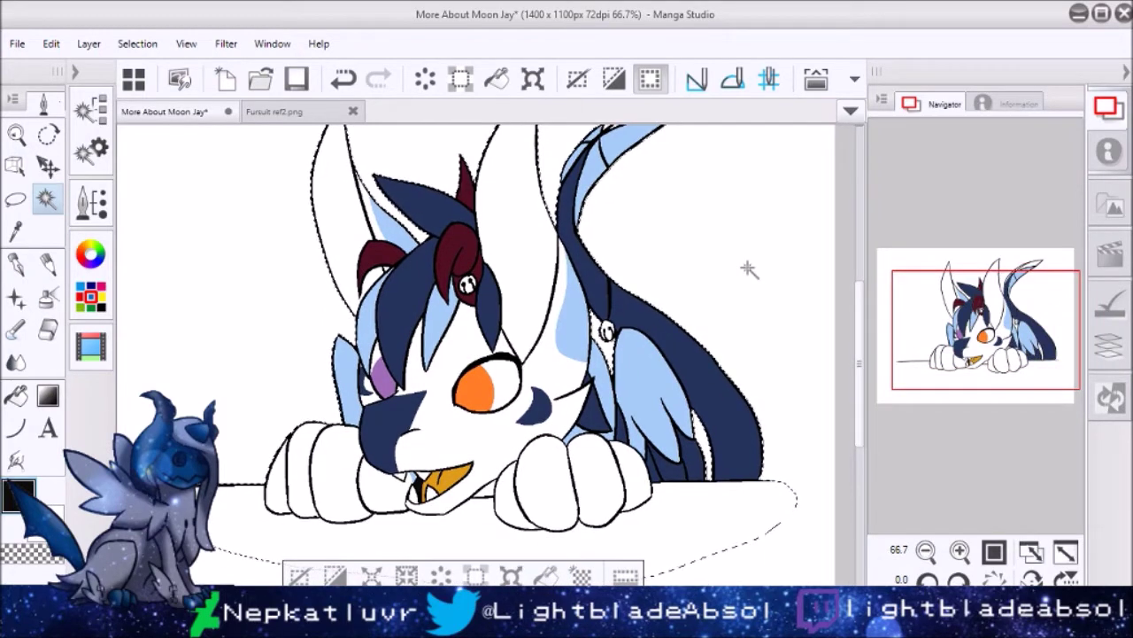
Choose a golden yellow from the colour wheel and paint the bell on the forehead tuft.
{"action": "left_click", "coordinate": [90, 254]}
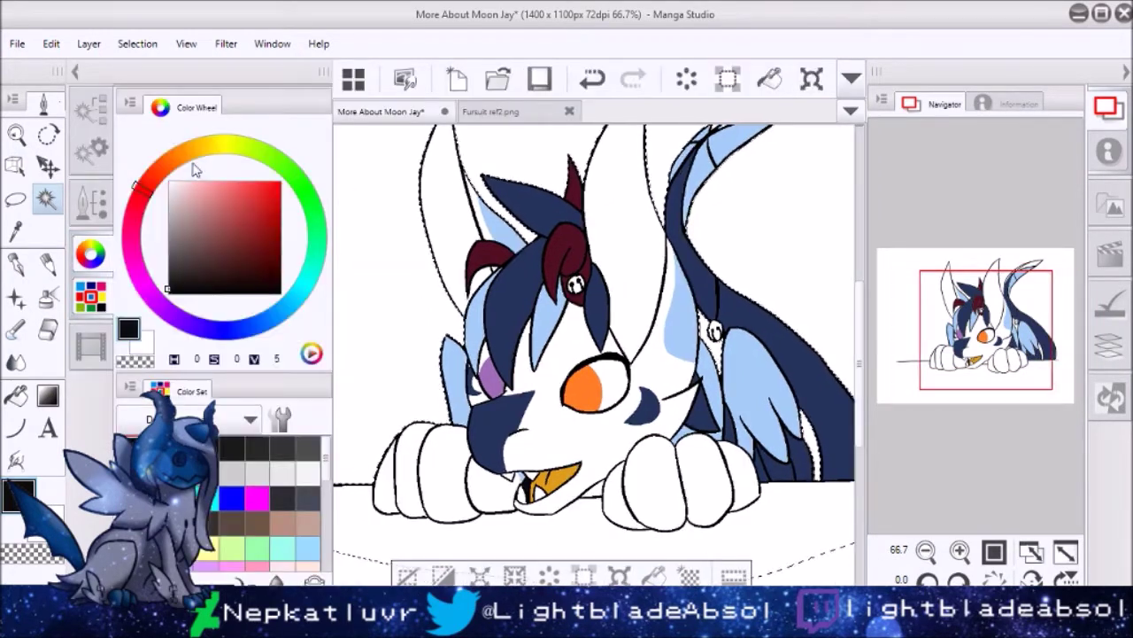
{"action": "left_click", "coordinate": [200, 146]}
{"action": "left_click_drag", "start_coordinate": [246, 204], "coordinate": [259, 203]}
{"action": "key", "text": "ctrl+plus"}
{"action": "key", "text": "ctrl+plus"}
{"action": "key", "text": "ctrl+plus"}
{"action": "key", "text": "ctrl+plus"}
{"action": "scroll", "coordinate": [487, 355], "scroll_direction": "up", "scroll_amount": 5}
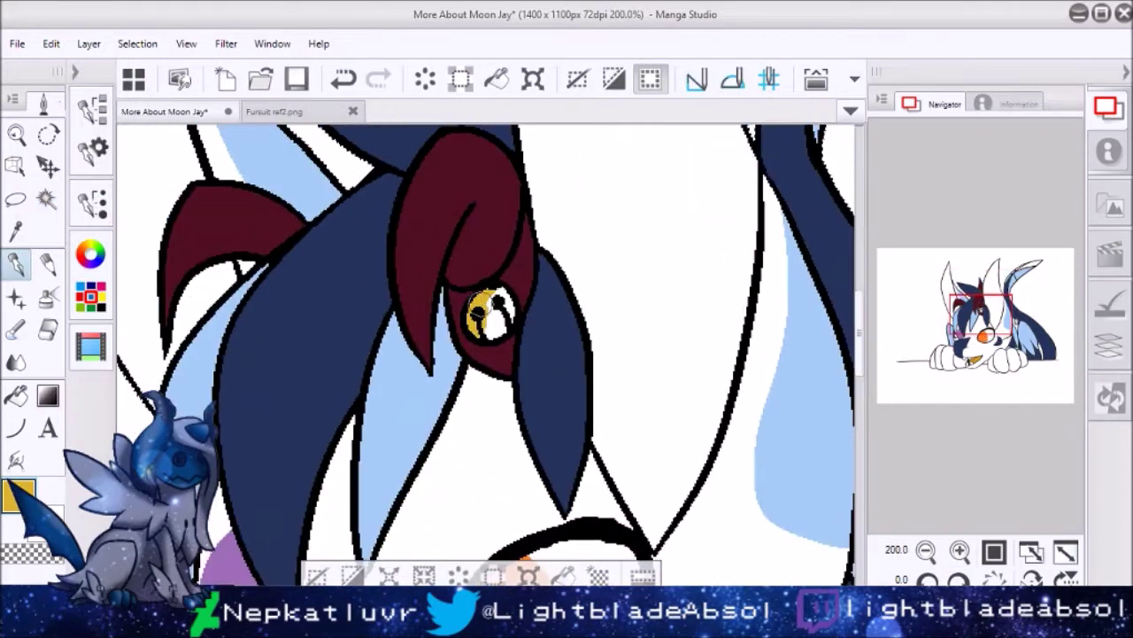
Finish colouring the forehead bell and paint the bell beside the wing in golden yellow.
{"action": "key", "text": "e"}
{"action": "key", "text": "p"}
{"action": "left_click_drag", "start_coordinate": [797, 439], "coordinate": [460, 325]}
{"action": "mouse_move", "coordinate": [556, 310]}
{"action": "left_mouse_down"}
{"action": "mouse_move", "coordinate": [584, 343]}
{"action": "mouse_move", "coordinate": [567, 367]}
{"action": "left_mouse_up"}
{"action": "key", "text": "ctrl+minus"}
{"action": "key", "text": "ctrl+minus"}
{"action": "key", "text": "ctrl+minus"}
Add Layer 13 beneath Layer 2 and select the tabletop area using Layer 2's line art and Layer 5's white shape.
{"action": "left_click", "coordinate": [1106, 341]}
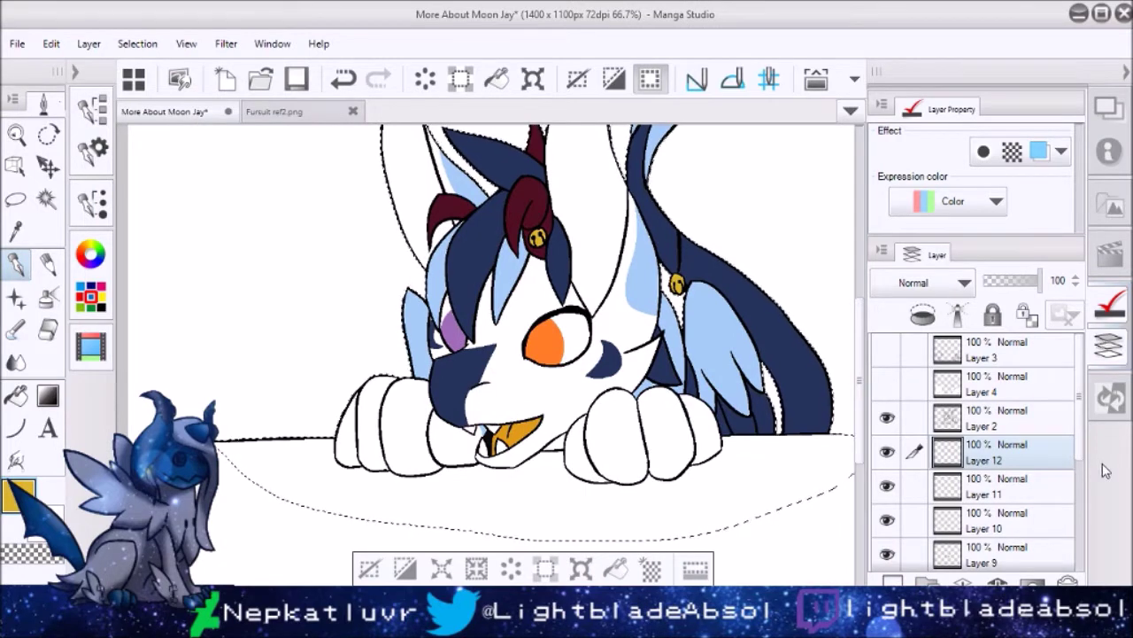
{"action": "scroll", "coordinate": [1085, 482], "scroll_direction": "down", "scroll_amount": 2}
{"action": "scroll", "coordinate": [1085, 483], "scroll_direction": "up", "scroll_amount": 1}
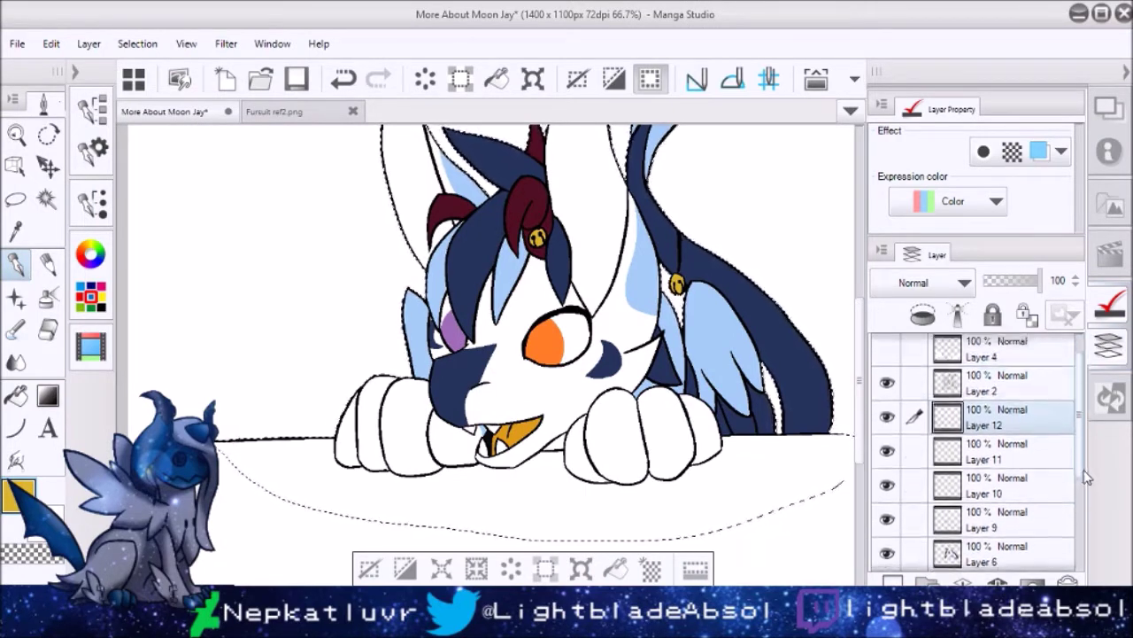
{"action": "key", "text": "ctrl+shift+n"}
{"action": "left_click", "coordinate": [1000, 405]}
{"action": "key", "text": "w"}
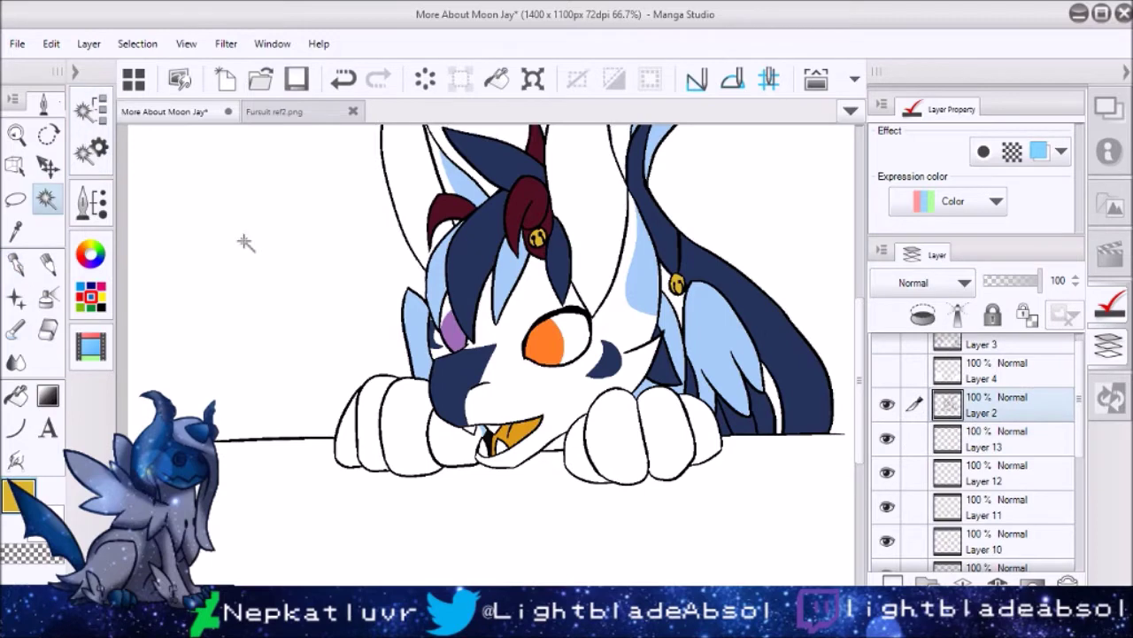
{"action": "left_click", "coordinate": [299, 236]}
{"action": "scroll", "coordinate": [1027, 451], "scroll_direction": "down", "scroll_amount": 10}
{"action": "left_click", "coordinate": [1000, 485]}
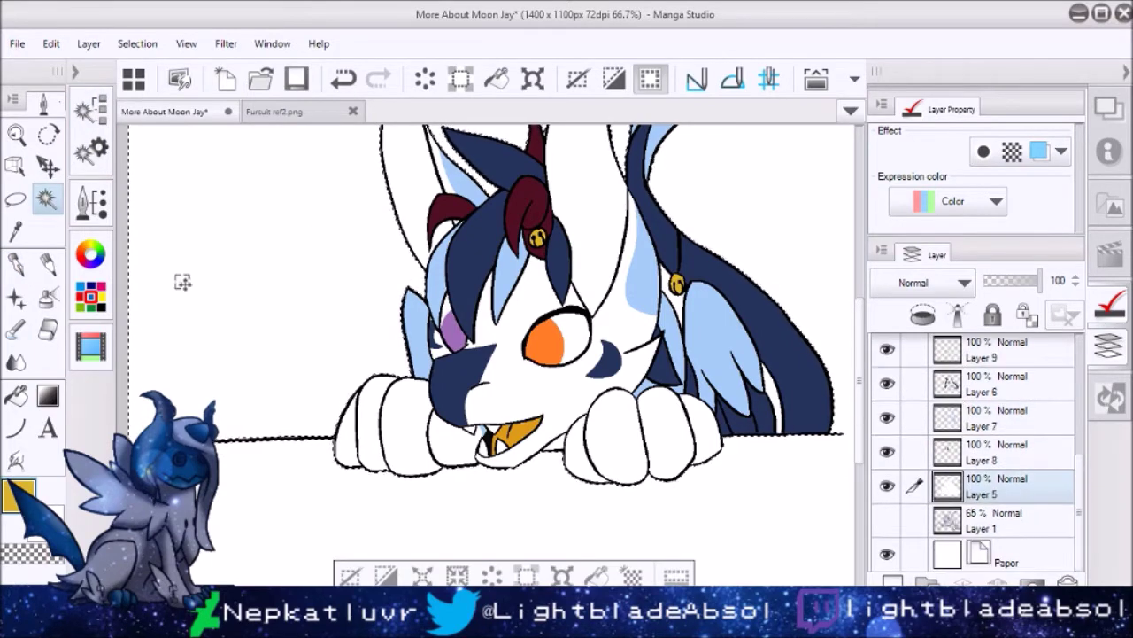
{"action": "left_click", "coordinate": [320, 291]}
Choose a dark olive brown, fill the selected tabletop with it, and deselect.
{"action": "scroll", "coordinate": [974, 452], "scroll_direction": "up", "scroll_amount": 5}
{"action": "left_click", "coordinate": [974, 453]}
{"action": "left_click", "coordinate": [91, 254]}
{"action": "left_click", "coordinate": [240, 256]}
{"action": "left_click", "coordinate": [618, 568]}
{"action": "scroll", "coordinate": [1076, 489], "scroll_direction": "down", "scroll_amount": 5}
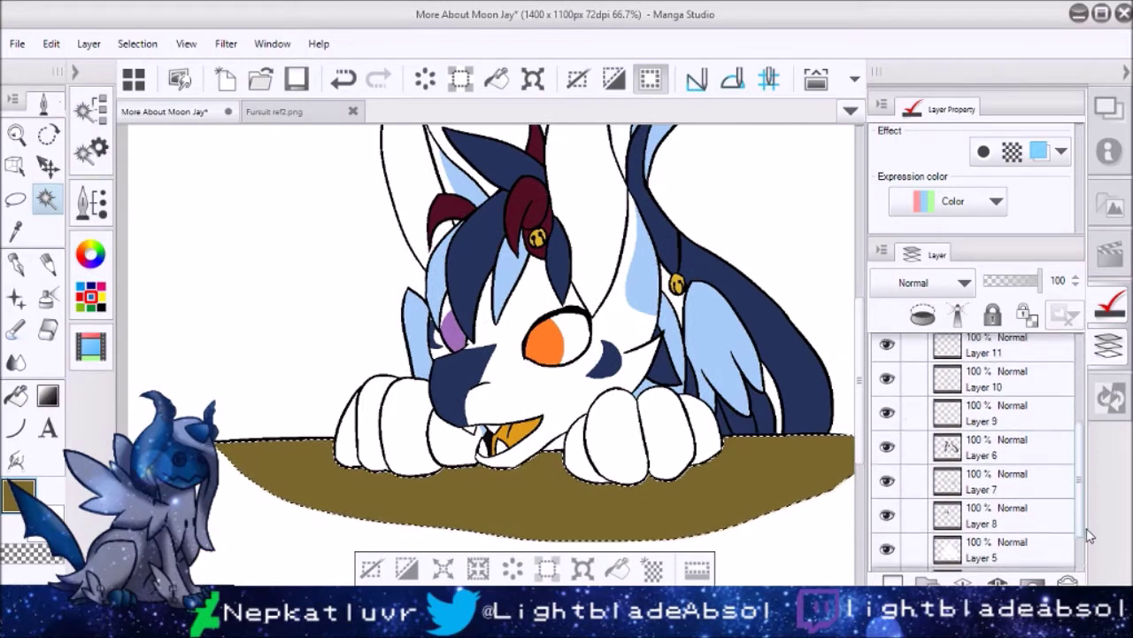
{"action": "key", "text": "ctrl+d"}
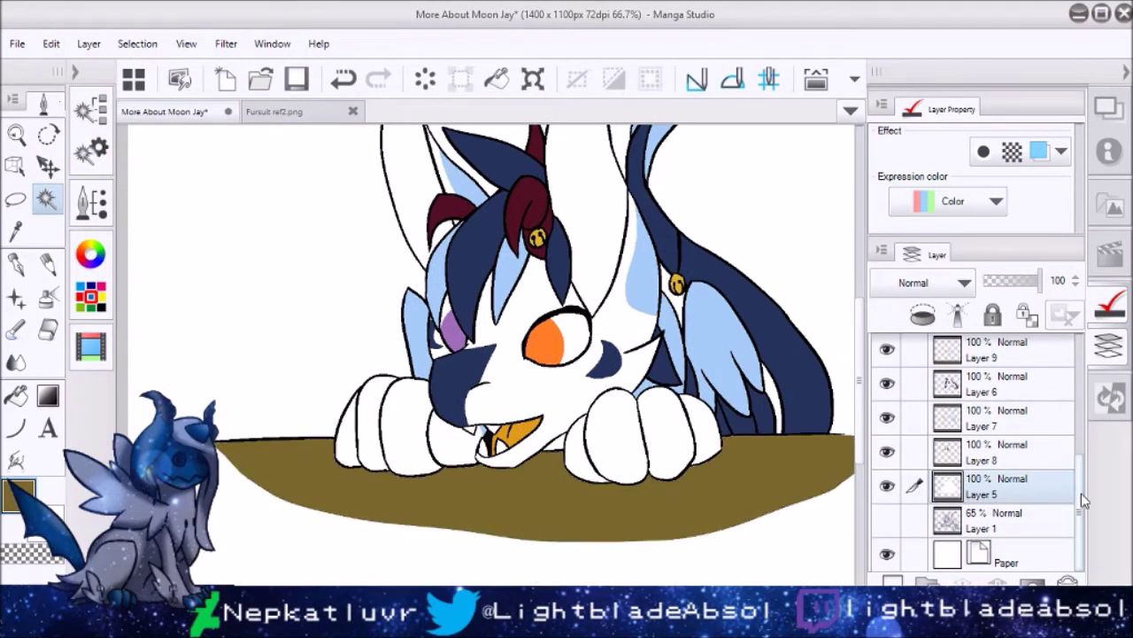
Move Layer 13 with the tabletop colour below the creature's other colour layers.
{"action": "scroll", "coordinate": [1081, 493], "scroll_direction": "up", "scroll_amount": 5}
{"action": "left_click_drag", "start_coordinate": [992, 382], "coordinate": [1053, 551]}
{"action": "scroll", "coordinate": [992, 451], "scroll_direction": "up", "scroll_amount": 5}
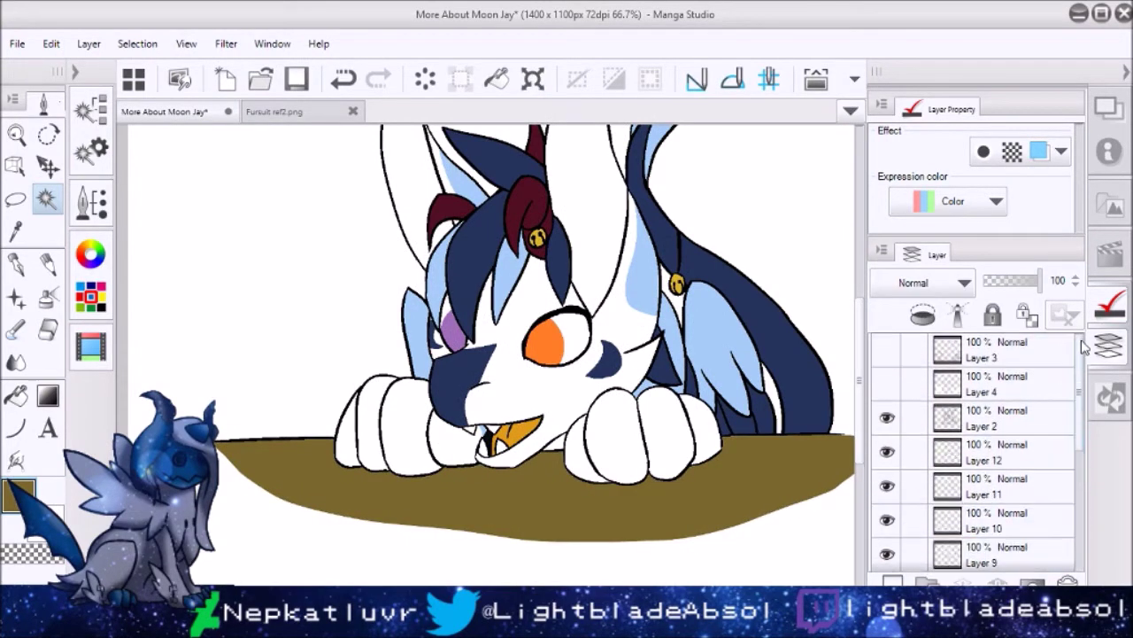
{"action": "left_click_drag", "start_coordinate": [992, 452], "coordinate": [994, 418]}
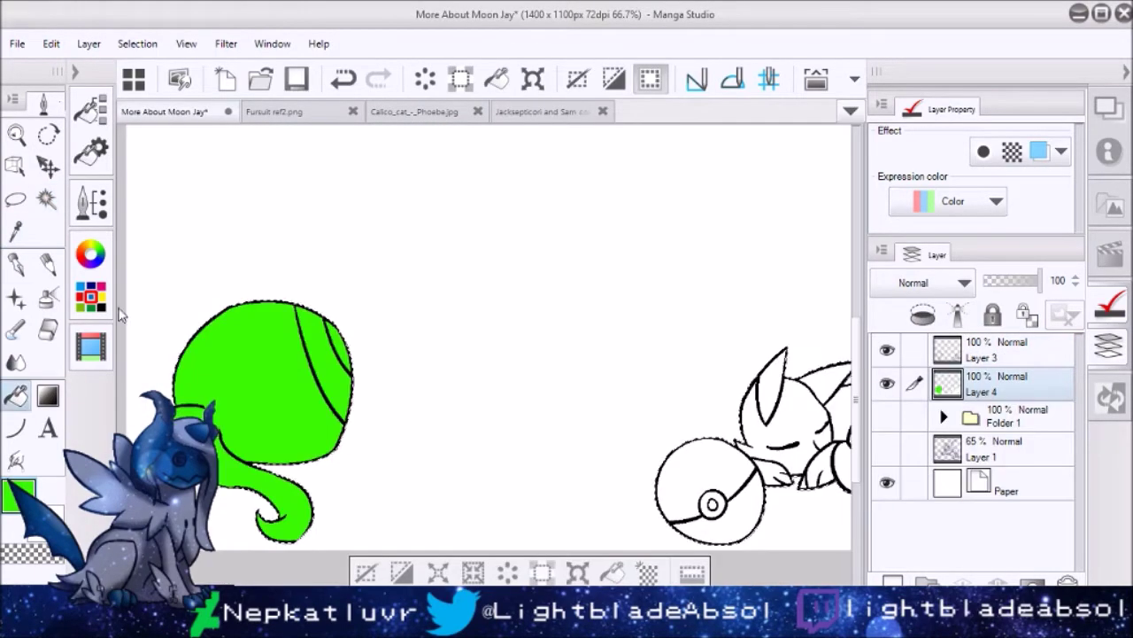
Add Layer 14 above Layer 4, then outline and fill the green eyeball's iris in teal.
{"action": "left_click", "coordinate": [893, 578]}
{"action": "key", "text": "p"}
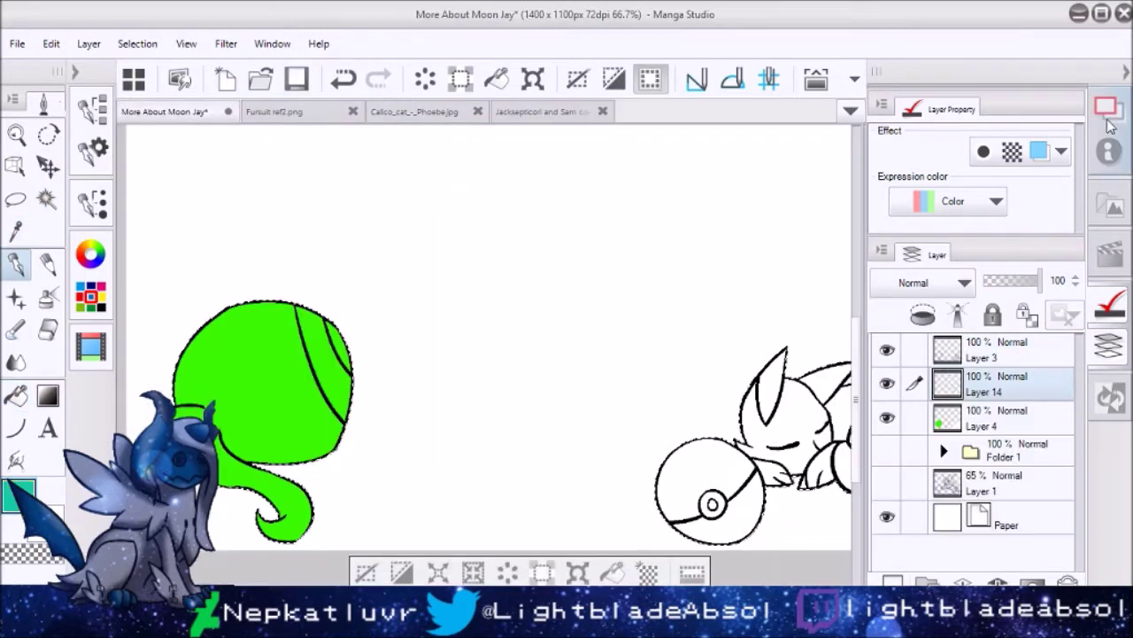
{"action": "left_click", "coordinate": [1106, 107]}
{"action": "scroll", "coordinate": [187, 365], "scroll_direction": "up", "scroll_amount": 4}
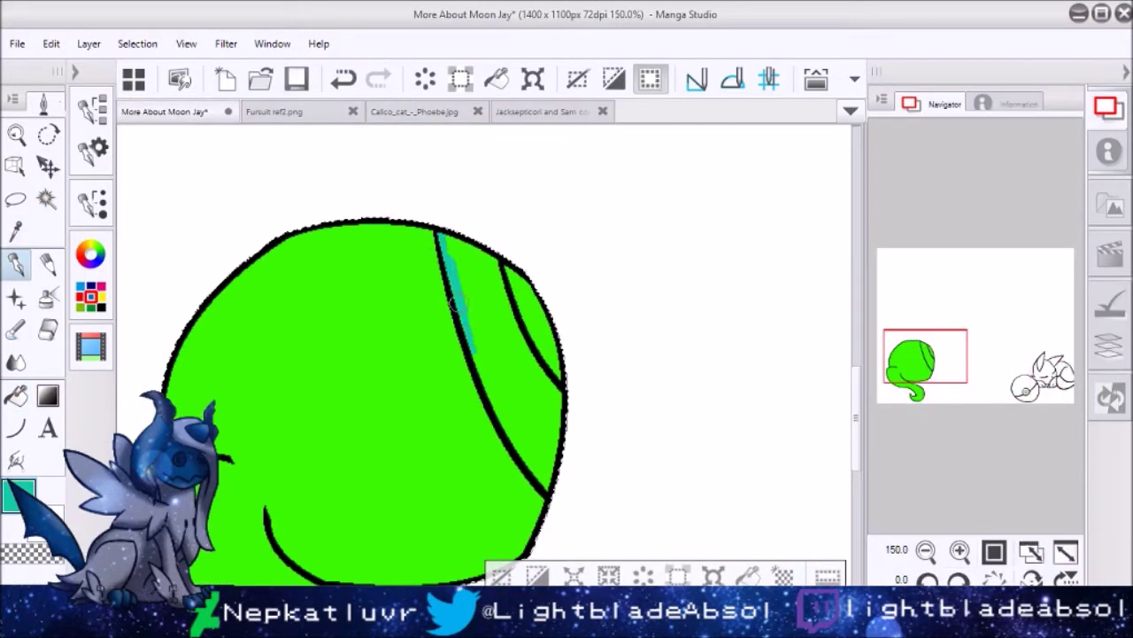
{"action": "left_click_drag", "start_coordinate": [509, 429], "coordinate": [544, 492]}
{"action": "left_click", "coordinate": [15, 395]}
{"action": "left_click", "coordinate": [531, 336]}
Add Layer 15, take near-black from the eyeball reference image, then outline and fill the eyeball's pupil.
{"action": "left_click", "coordinate": [1109, 343]}
{"action": "left_click", "coordinate": [15, 230]}
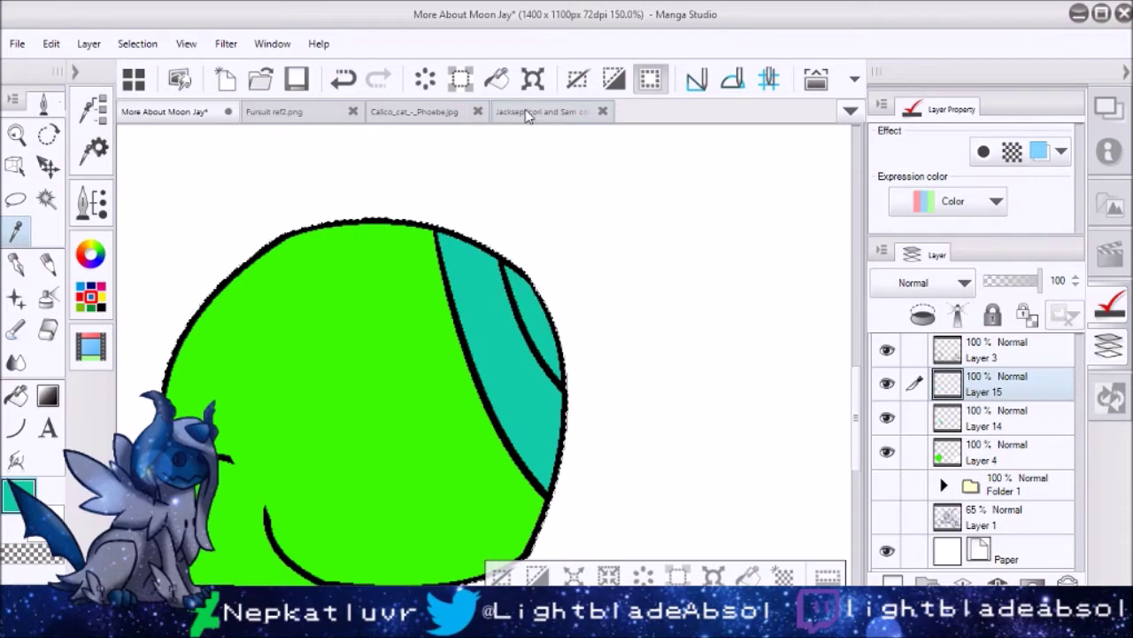
{"action": "left_click", "coordinate": [15, 263]}
{"action": "left_click_drag", "start_coordinate": [509, 270], "coordinate": [558, 372]}
{"action": "left_click", "coordinate": [15, 394]}
{"action": "left_click", "coordinate": [531, 323]}
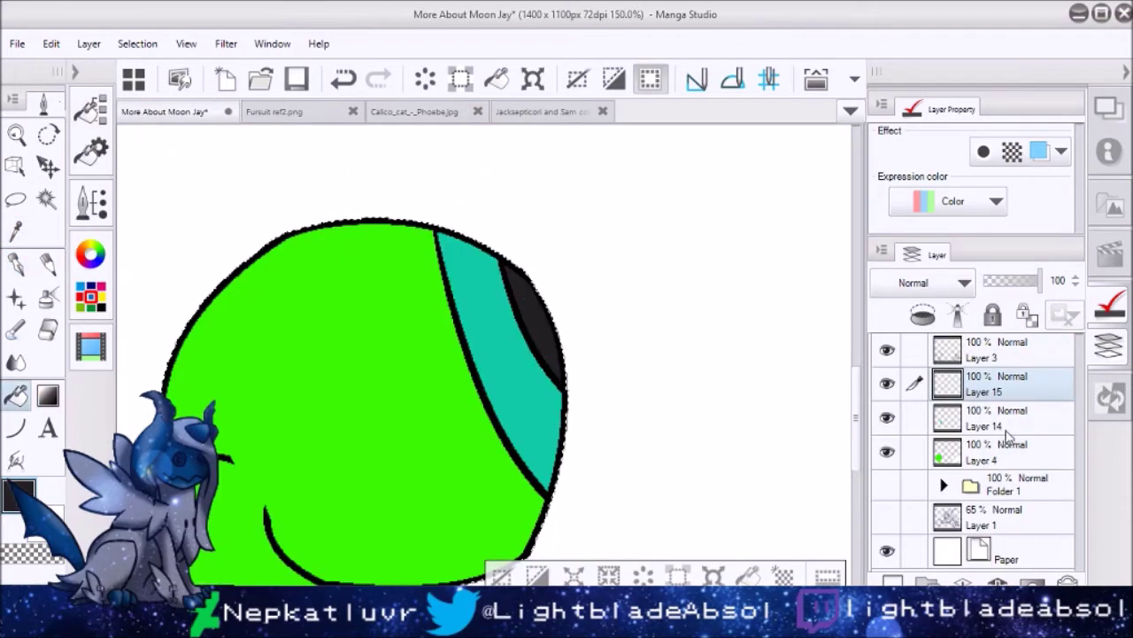
Add Layer 16 above Layer 15, then outline and fill the upper half of the Poké Ball in red.
{"action": "left_click", "coordinate": [995, 456]}
{"action": "left_click", "coordinate": [1106, 107]}
{"action": "left_click", "coordinate": [1109, 344]}
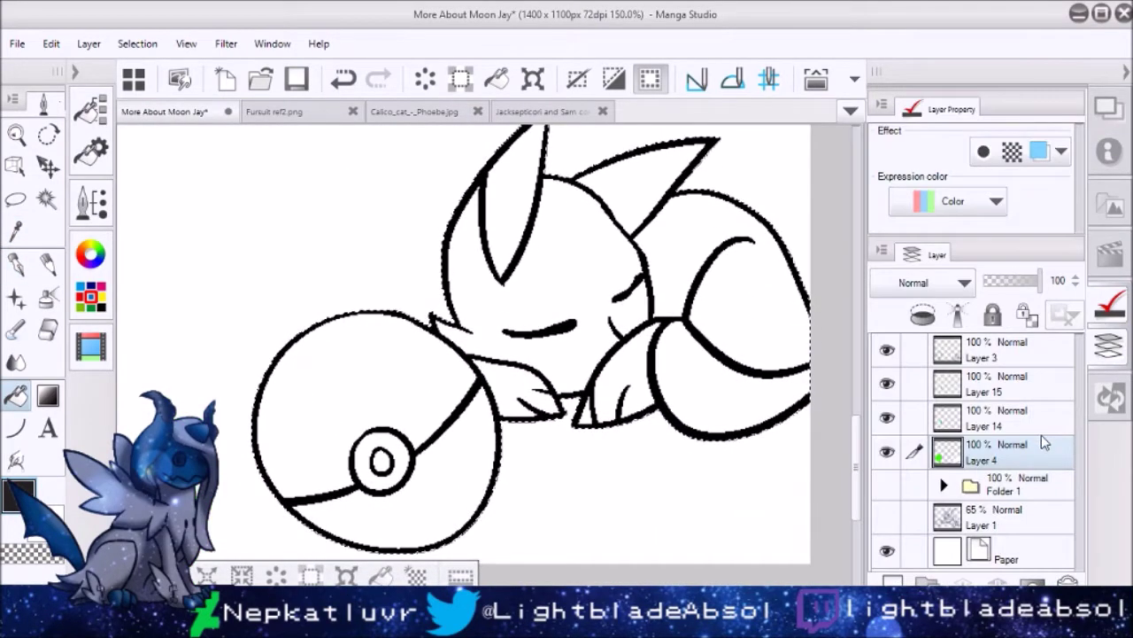
{"action": "left_click", "coordinate": [996, 389]}
{"action": "key", "text": "ctrl+shift+n"}
{"action": "left_click", "coordinate": [15, 263]}
{"action": "left_click_drag", "start_coordinate": [282, 499], "coordinate": [351, 477]}
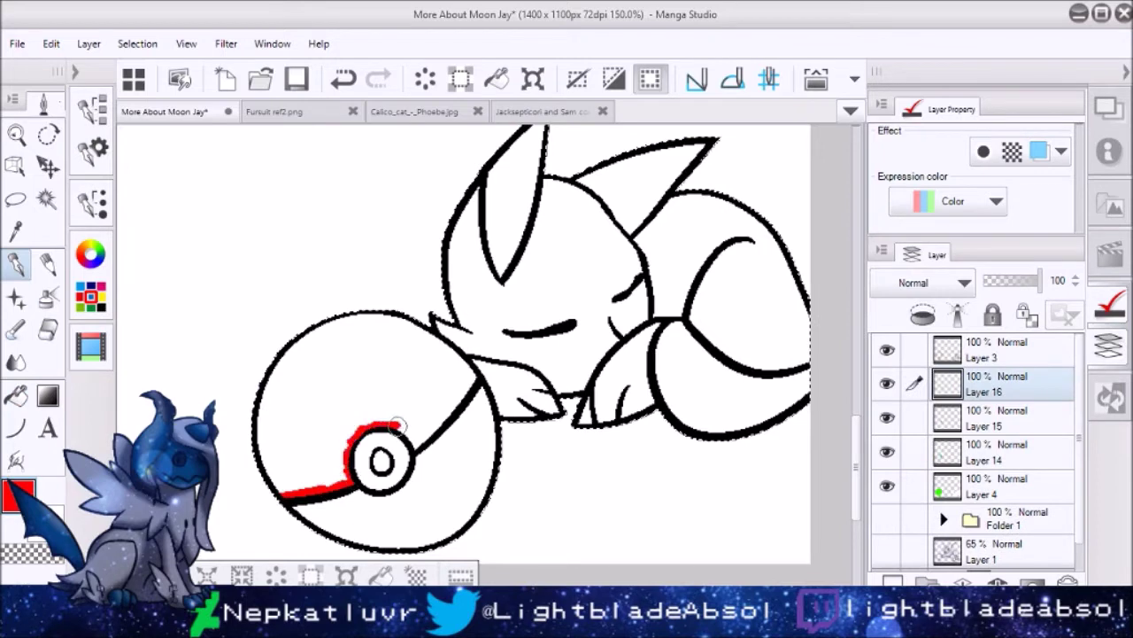
{"action": "left_click_drag", "start_coordinate": [400, 425], "coordinate": [463, 393]}
{"action": "key", "text": "g"}
{"action": "left_click", "coordinate": [328, 372]}
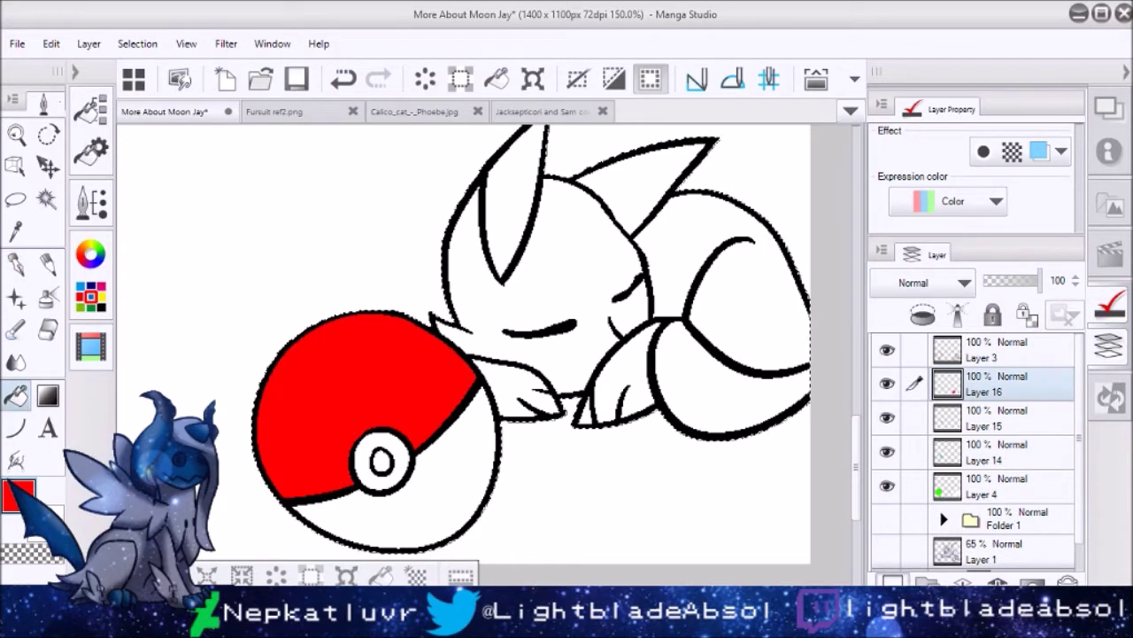
Add Layer 17 below Layer 16 and colour the ring around the Poké Ball's button grey.
{"action": "left_click", "coordinate": [90, 254]}
{"action": "key", "text": "ctrl+shift+n"}
{"action": "left_click_drag", "start_coordinate": [995, 383], "coordinate": [1001, 447]}
{"action": "left_click", "coordinate": [372, 483]}
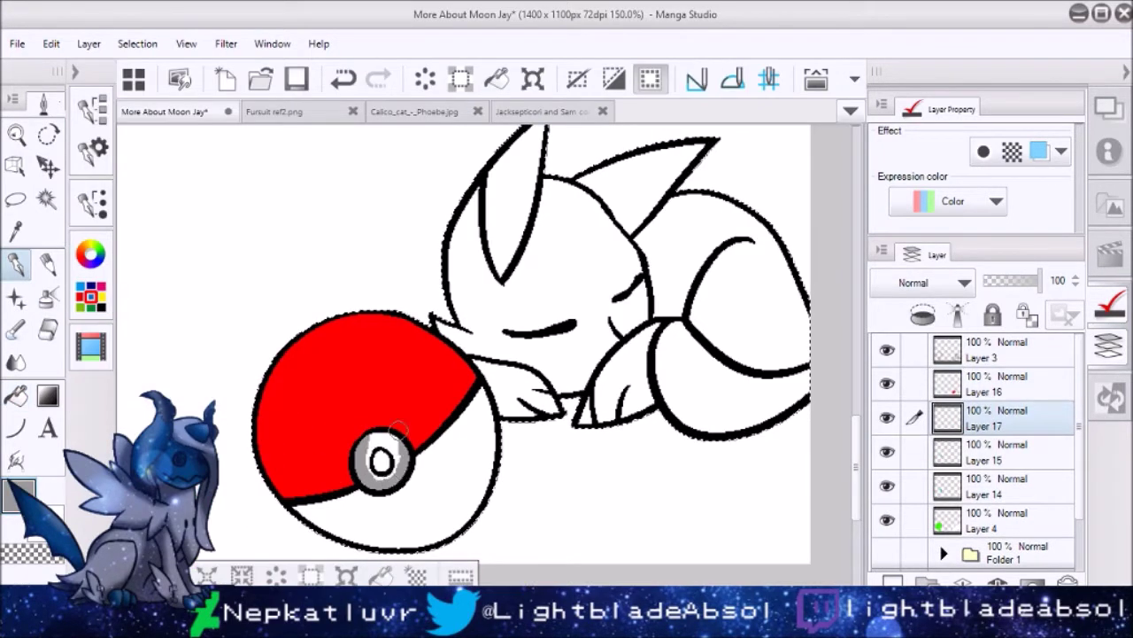
Take golden brown from the calico cat photo and dock the photo beside the drawing.
{"action": "left_click", "coordinate": [1017, 456]}
{"action": "key", "text": "i"}
{"action": "left_click", "coordinate": [412, 112]}
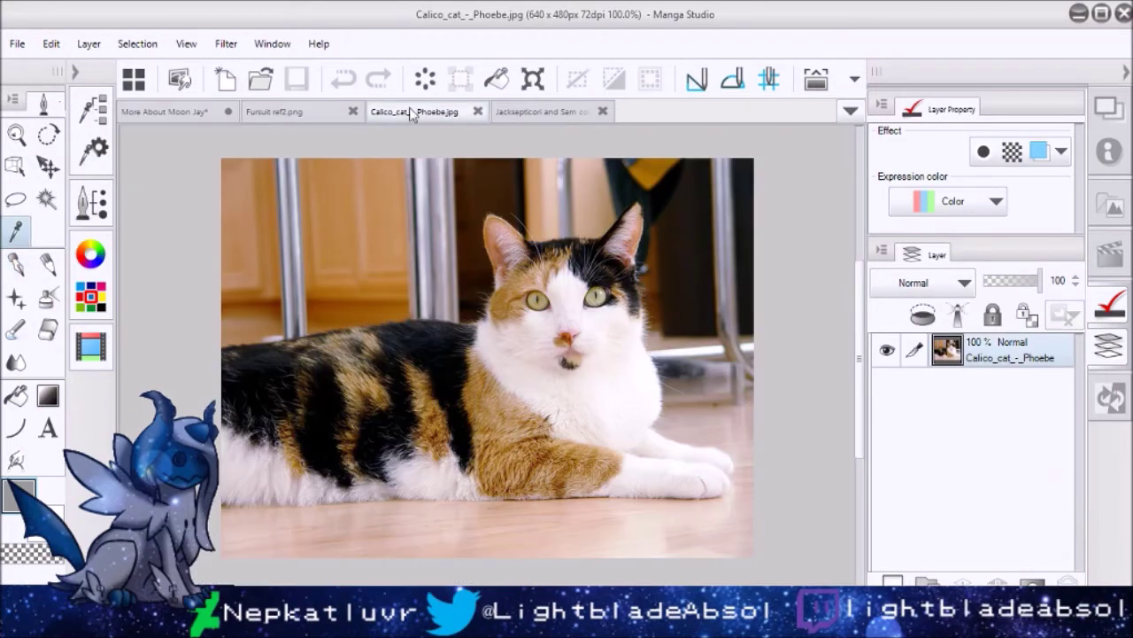
{"action": "key", "text": "p"}
{"action": "left_click_drag", "start_coordinate": [413, 112], "coordinate": [762, 354]}
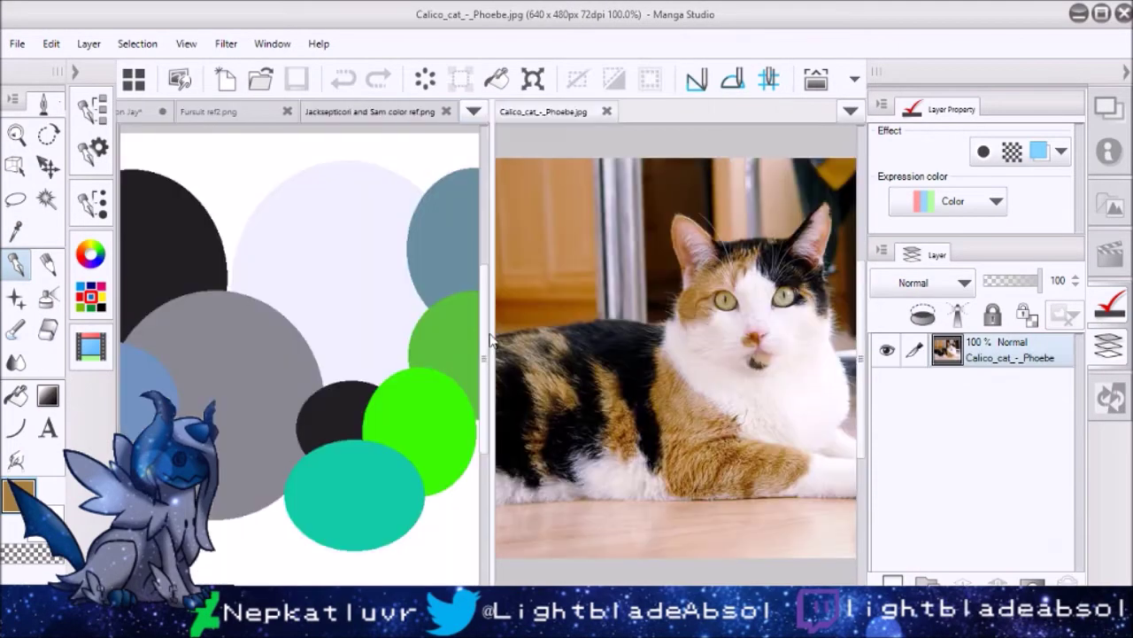
{"action": "left_click", "coordinate": [995, 551]}
{"action": "left_click", "coordinate": [164, 112]}
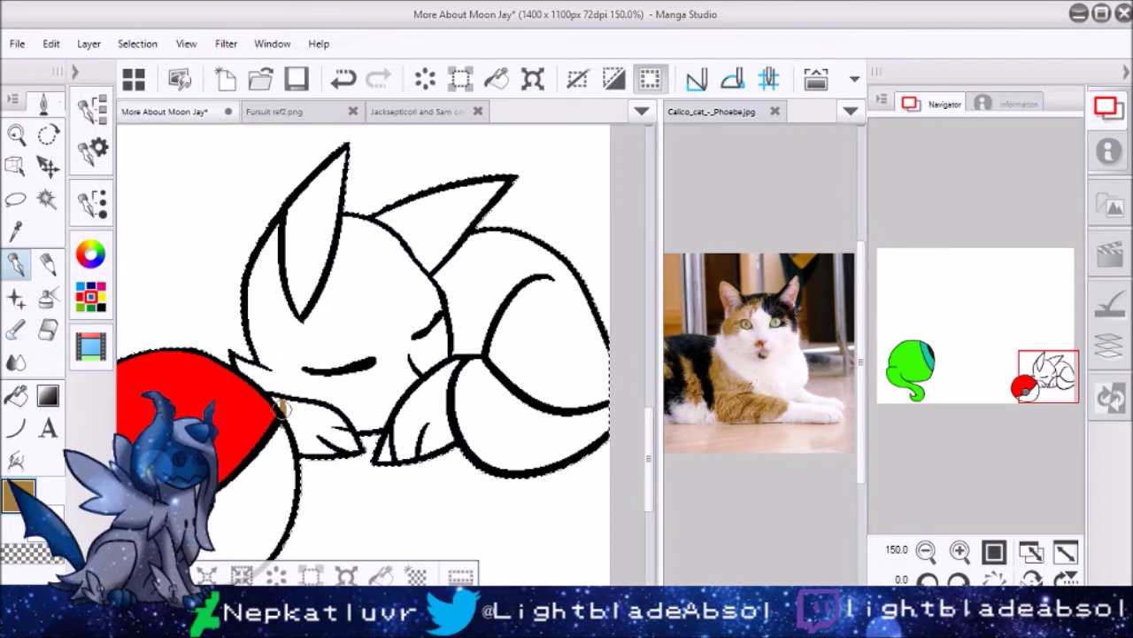
On Layer 18, outline and fill golden-brown calico patches on the sleeping cat's face, body and tail.
{"action": "left_click_drag", "start_coordinate": [255, 363], "coordinate": [329, 383]}
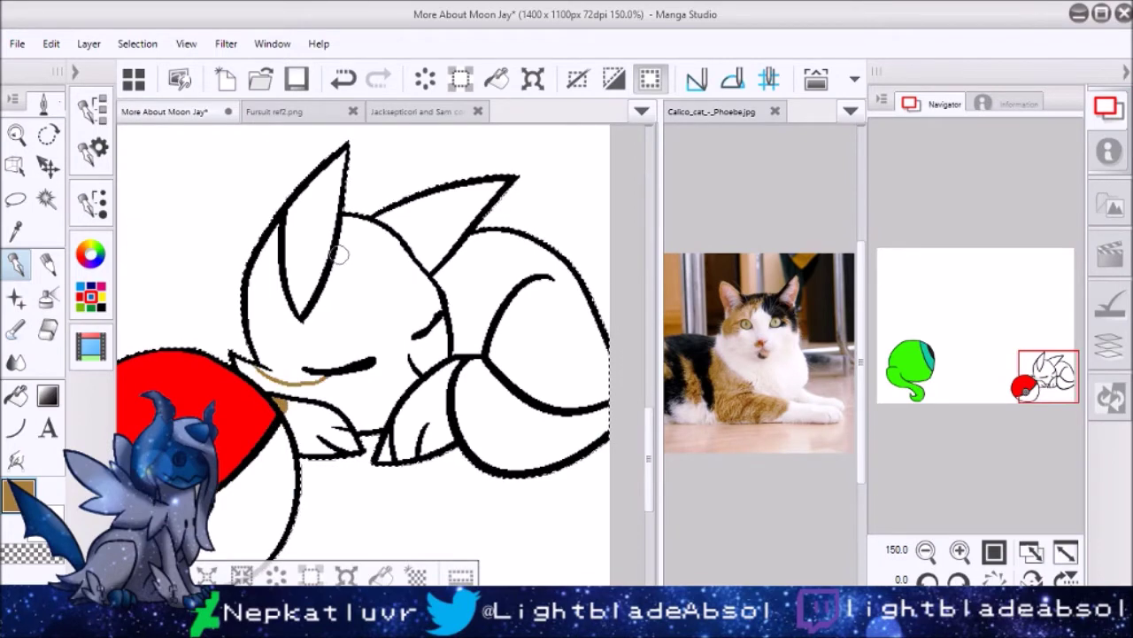
{"action": "mouse_move", "coordinate": [255, 265]}
{"action": "left_mouse_down"}
{"action": "mouse_move", "coordinate": [283, 297]}
{"action": "mouse_move", "coordinate": [264, 352]}
{"action": "left_mouse_up"}
{"action": "left_click_drag", "start_coordinate": [338, 239], "coordinate": [364, 364]}
{"action": "left_click_drag", "start_coordinate": [270, 239], "coordinate": [264, 266]}
{"action": "key", "text": "ctrl+z"}
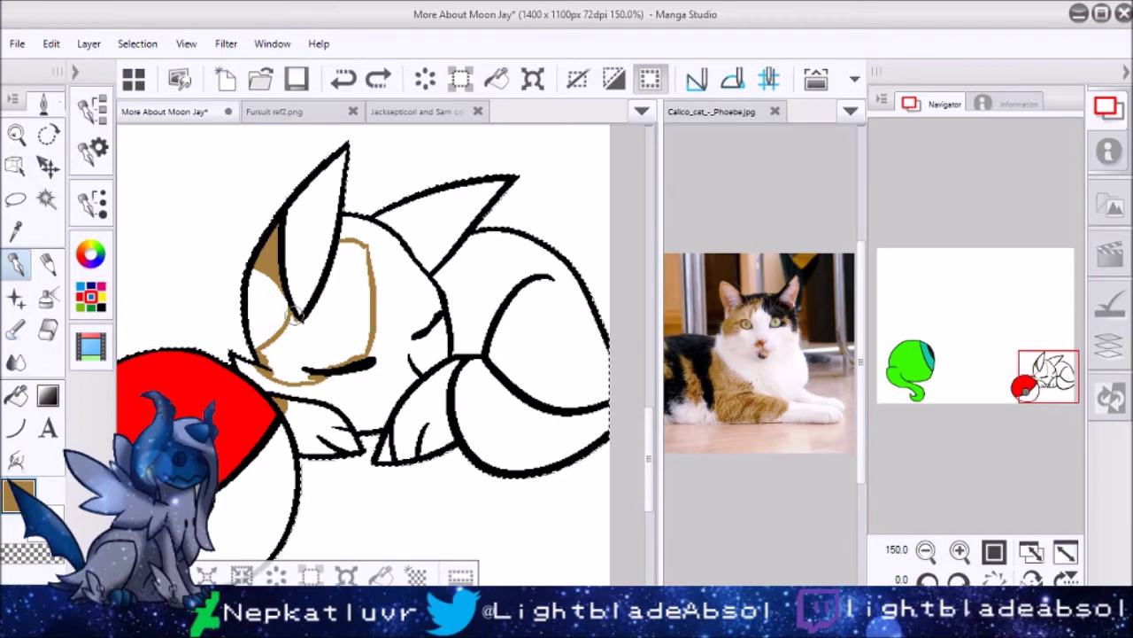
{"action": "left_click", "coordinate": [340, 257]}
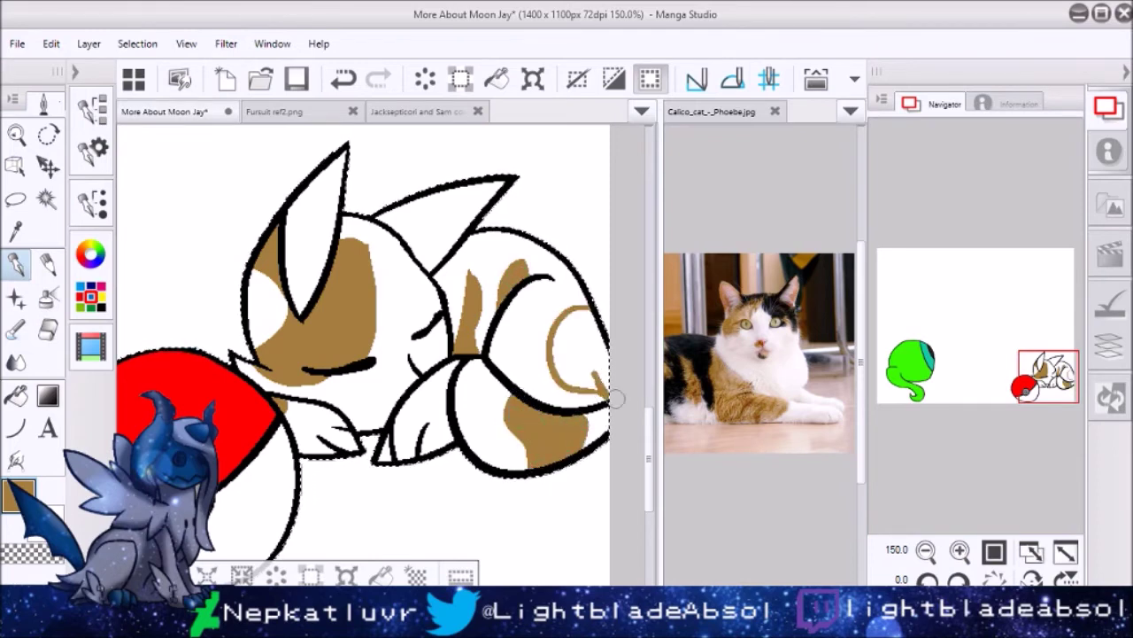
Add Layer 19 below Layer 18, choose near-black, then outline and fill the patch on the cat's head and far ear.
{"action": "left_click", "coordinate": [90, 254]}
{"action": "left_click", "coordinate": [204, 268]}
{"action": "left_click", "coordinate": [1109, 345]}
{"action": "left_click_drag", "start_coordinate": [382, 291], "coordinate": [440, 324]}
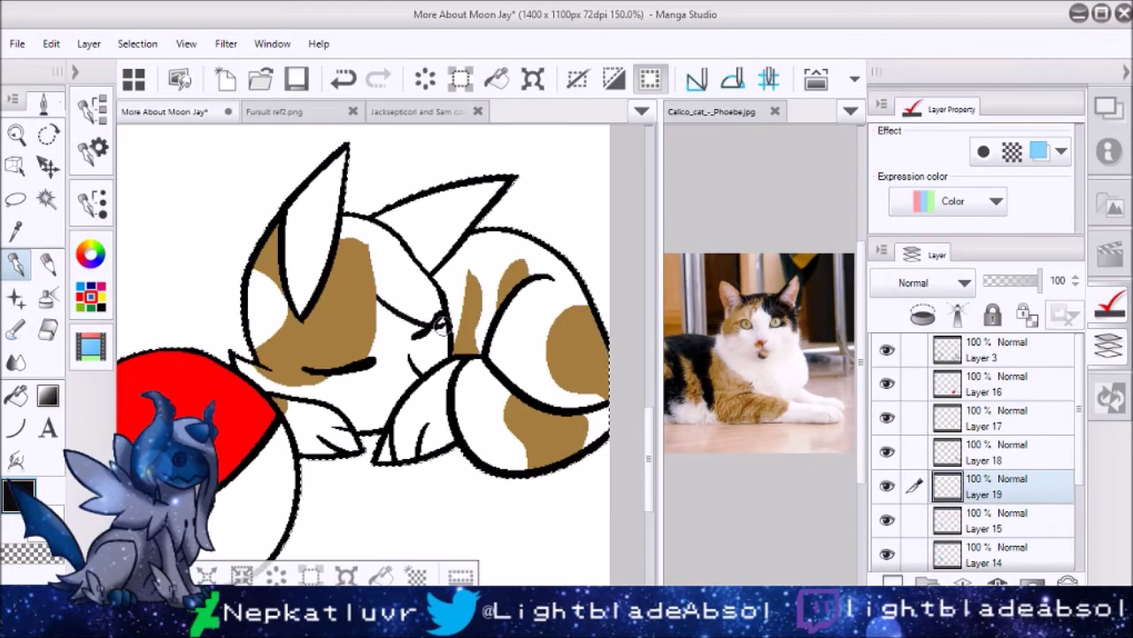
{"action": "left_click", "coordinate": [398, 226]}
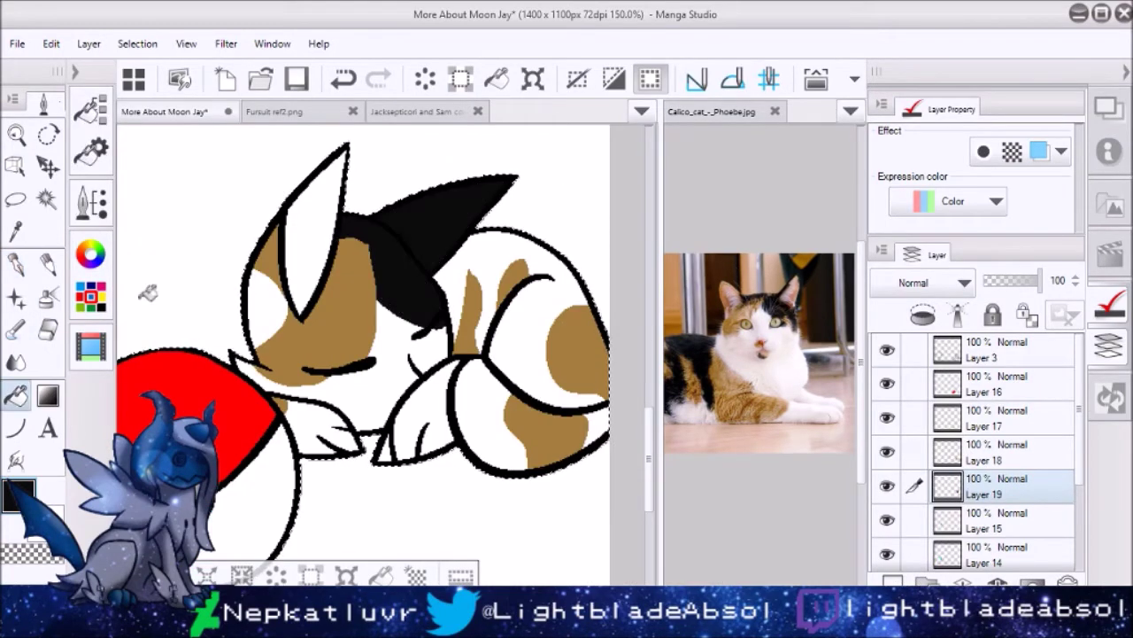
Outline and fill near-black patches on the cat's back, haunch and tail between the brown ones.
{"action": "left_click_drag", "start_coordinate": [460, 296], "coordinate": [450, 353]}
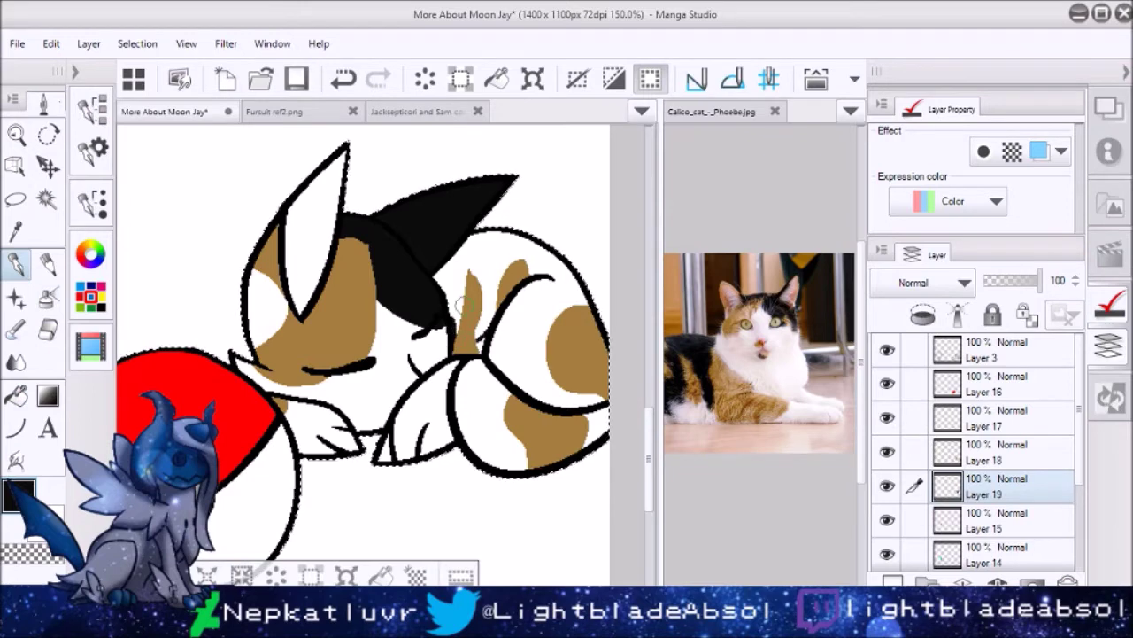
{"action": "mouse_move", "coordinate": [511, 285]}
{"action": "left_mouse_down"}
{"action": "mouse_move", "coordinate": [544, 407]}
{"action": "mouse_move", "coordinate": [501, 418]}
{"action": "left_mouse_up"}
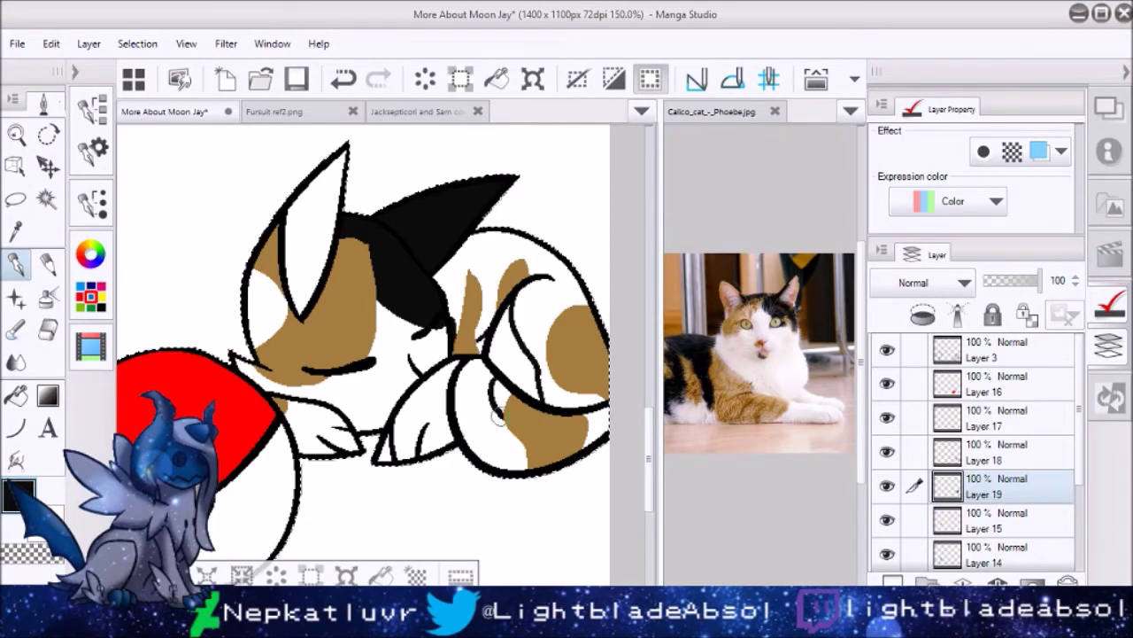
{"action": "left_click", "coordinate": [461, 424]}
{"action": "key", "text": "ctrl+z"}
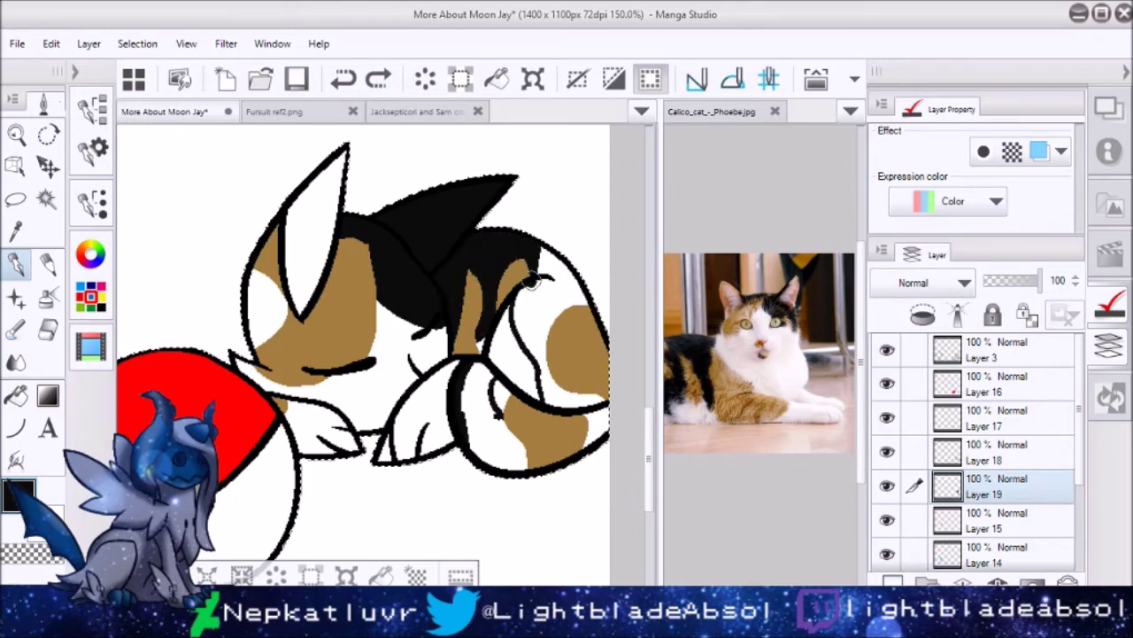
{"action": "left_click", "coordinate": [531, 346]}
Close the calico, eyeball colour and fursuit reference images so only the drawing stays open at 50% zoom.
{"action": "left_click", "coordinate": [1107, 106]}
{"action": "left_click", "coordinate": [928, 550]}
{"action": "left_click", "coordinate": [928, 550]}
{"action": "left_click", "coordinate": [774, 110]}
{"action": "left_click", "coordinate": [477, 110]}
{"action": "left_click", "coordinate": [353, 111]}
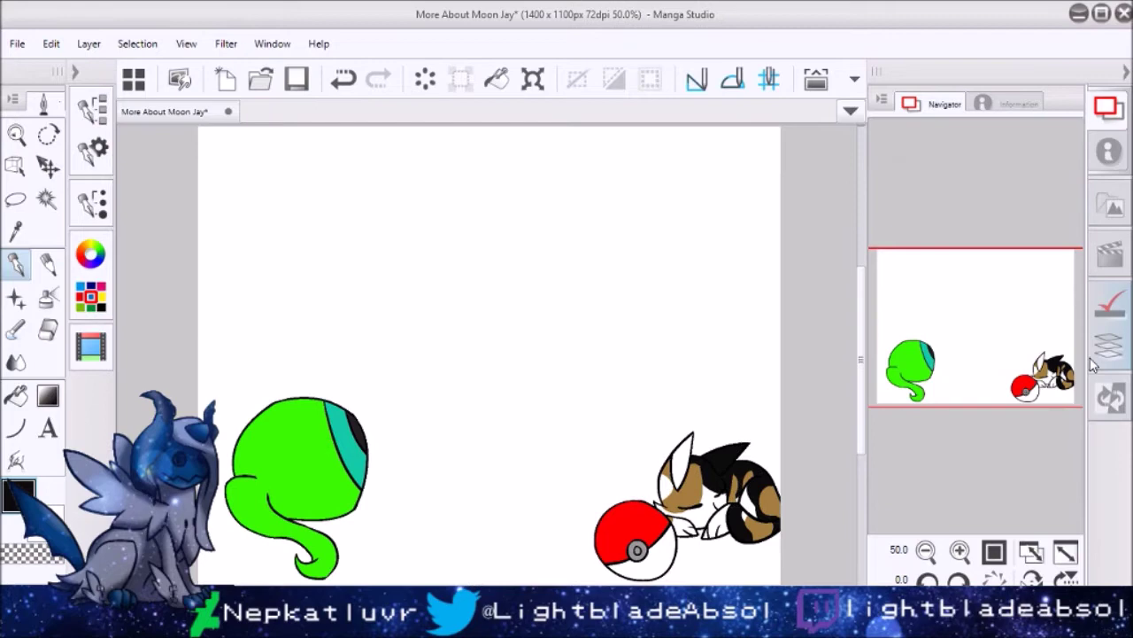
Group the eyeball, Poké Ball and cat layers into Folder 2 and show the creature's Folder 1.
{"action": "left_click", "coordinate": [1107, 343]}
{"action": "left_click", "coordinate": [944, 348]}
{"action": "left_click", "coordinate": [886, 410]}
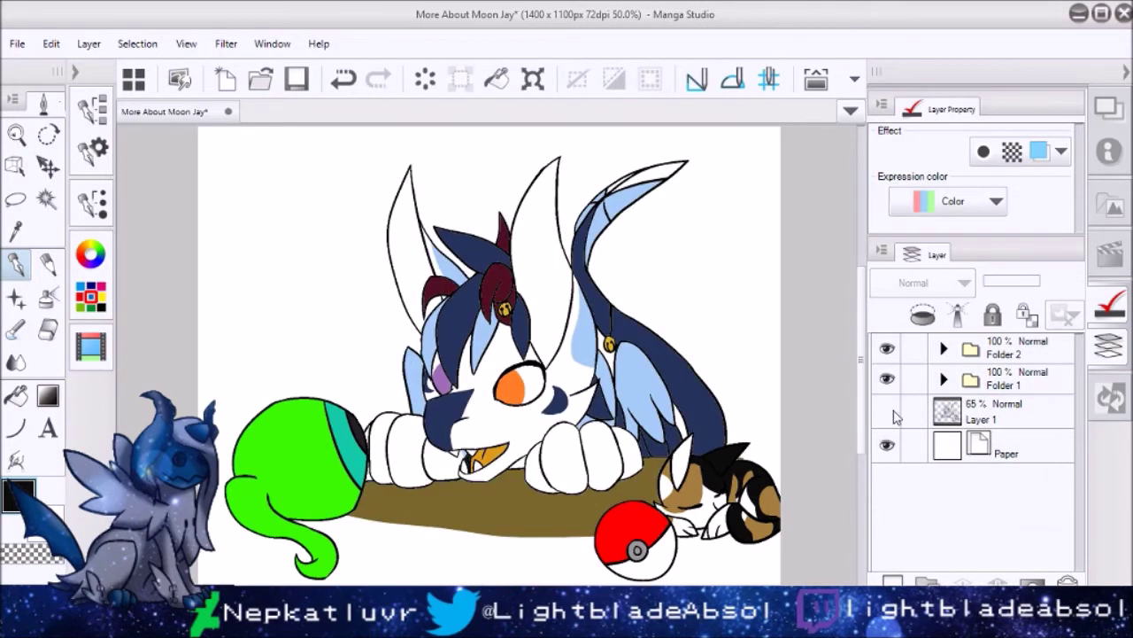
Select Folder 1's painted area and shade the creature and tabletop in soft black on new Layer 20 at 41% opacity.
{"action": "left_click", "coordinate": [970, 379], "text": "ctrl"}
{"action": "left_click", "coordinate": [943, 379]}
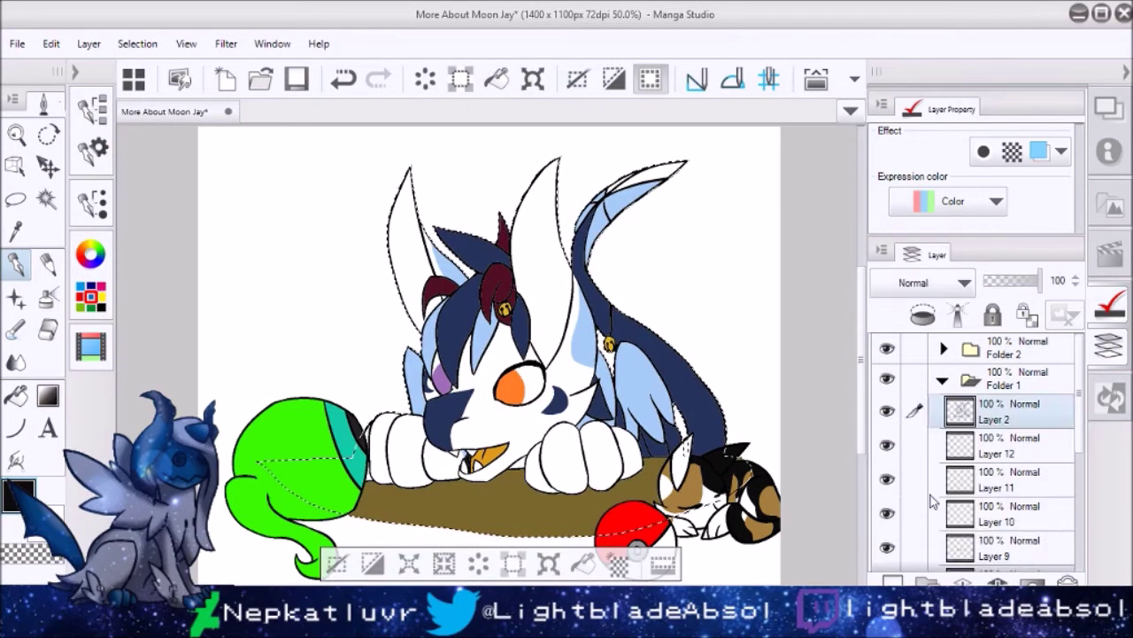
{"action": "key", "text": "e"}
{"action": "left_click", "coordinate": [90, 296]}
{"action": "left_click", "coordinate": [91, 297]}
{"action": "key", "text": "alt+BackSpace"}
{"action": "left_click_drag", "start_coordinate": [1038, 279], "coordinate": [1010, 279]}
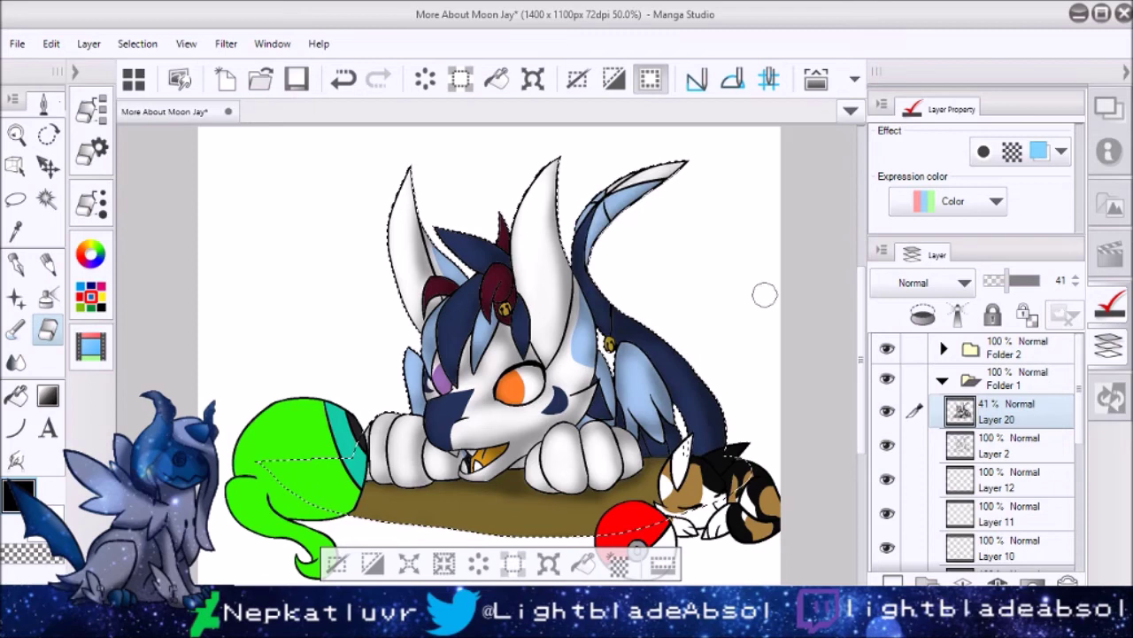
{"action": "left_click", "coordinate": [886, 349]}
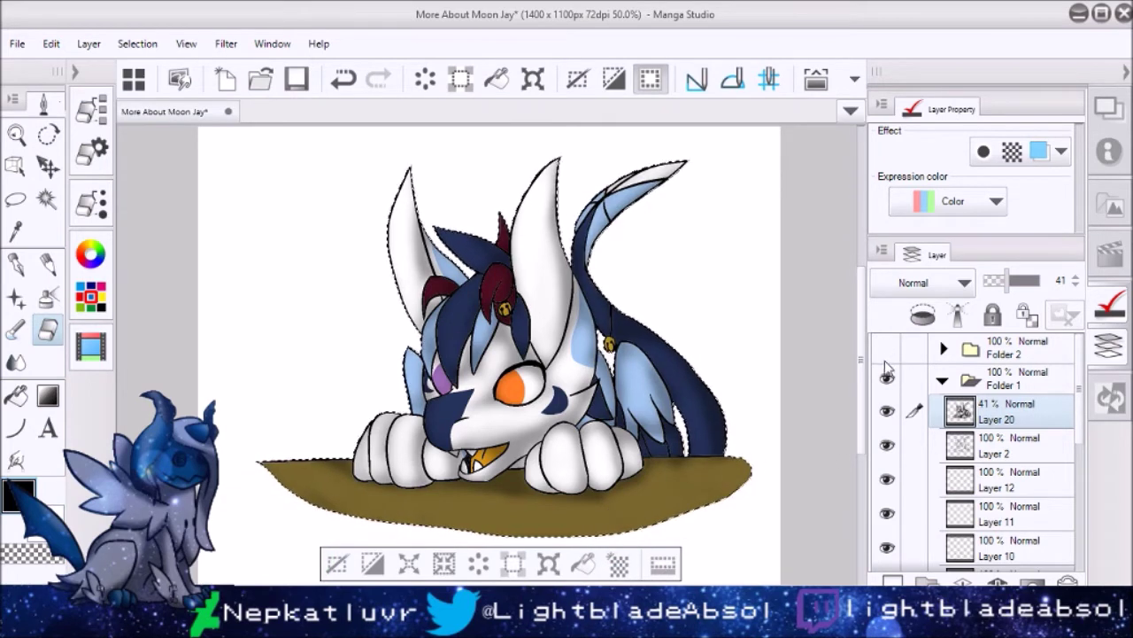
{"action": "left_click", "coordinate": [887, 349]}
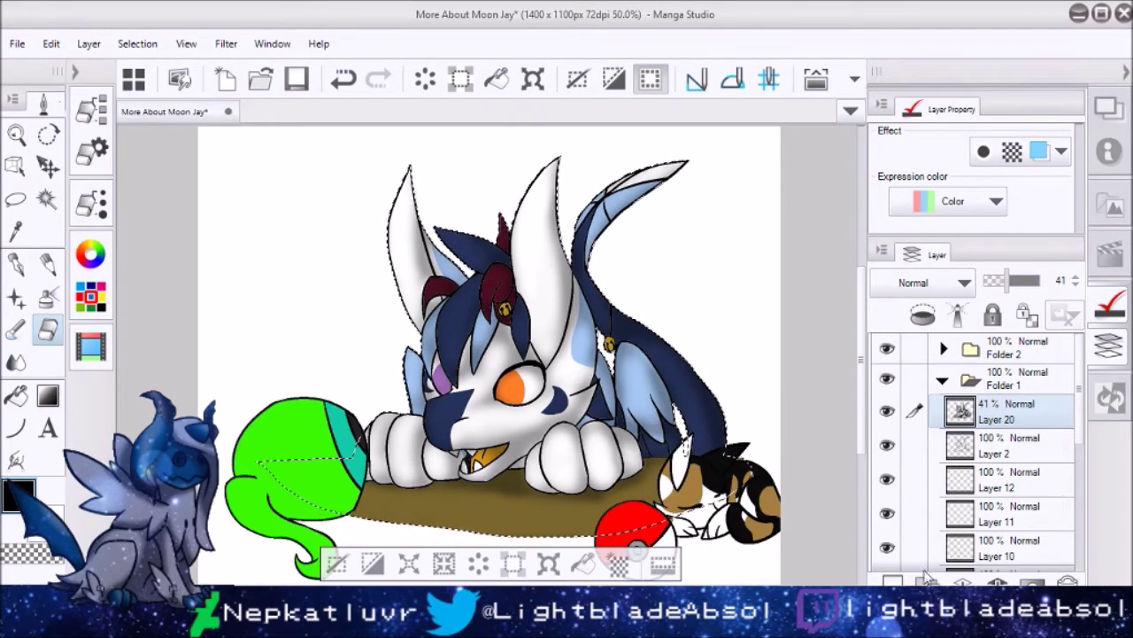
Paint and blend white highlights on the creature and tabletop on new Layer 21 at 47% opacity.
{"action": "key", "text": "ctrl+shift+n"}
{"action": "key", "text": "p"}
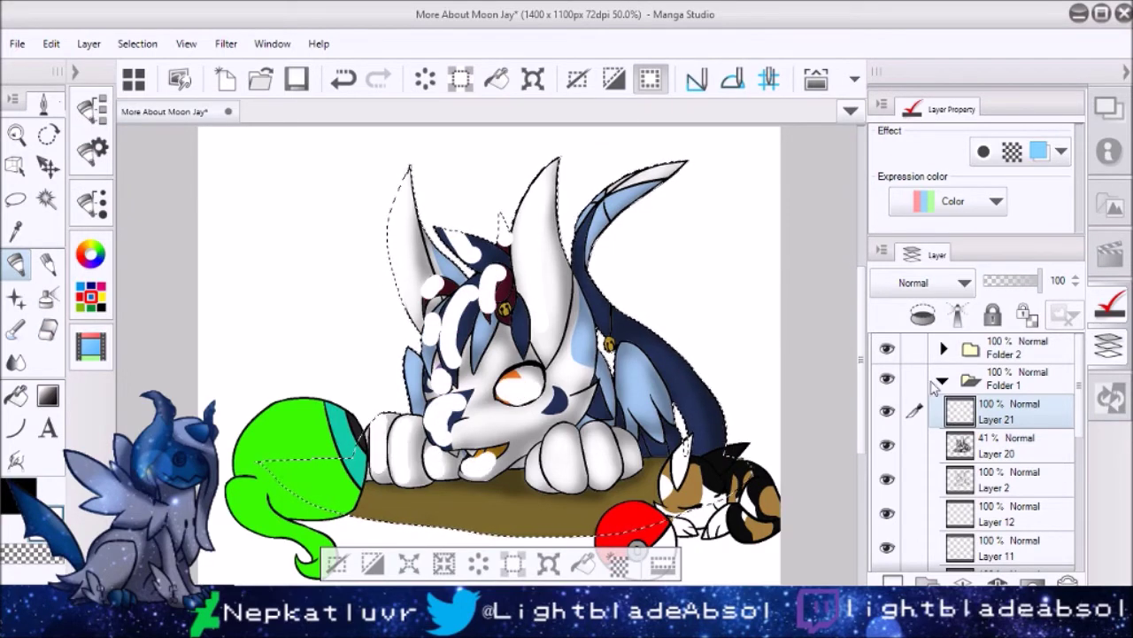
{"action": "left_click", "coordinate": [886, 349]}
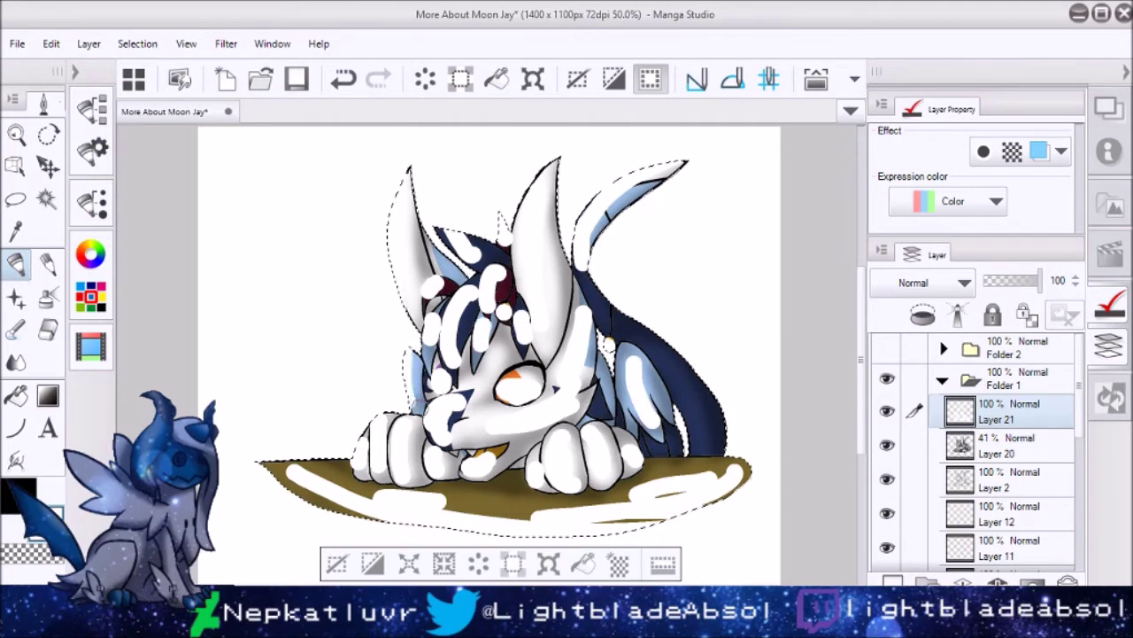
{"action": "key", "text": "j"}
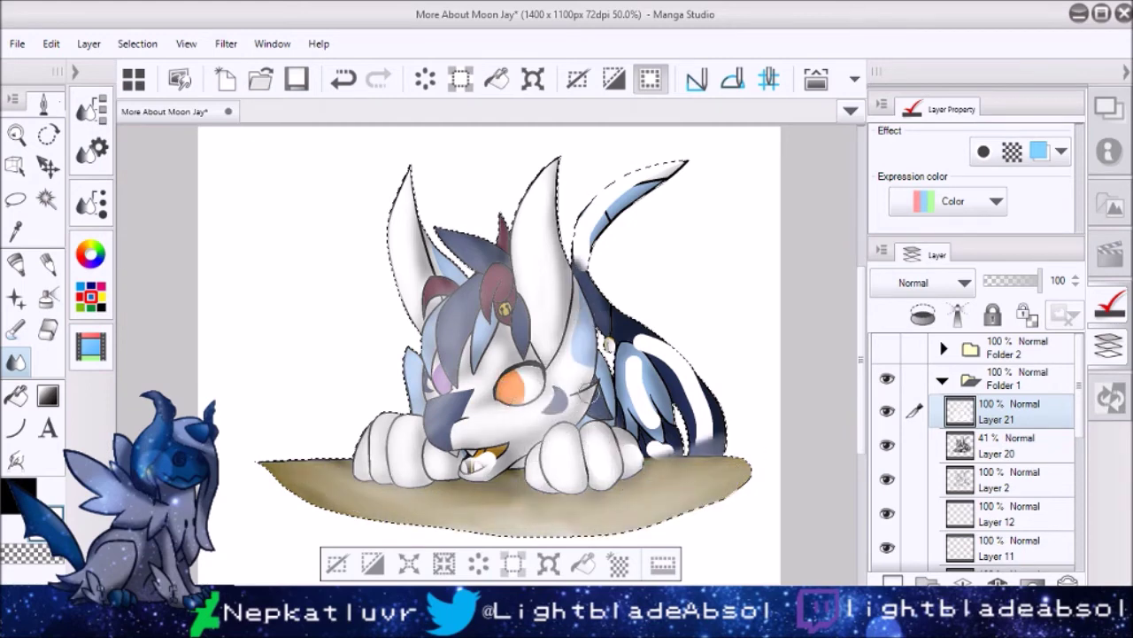
{"action": "key", "text": "e"}
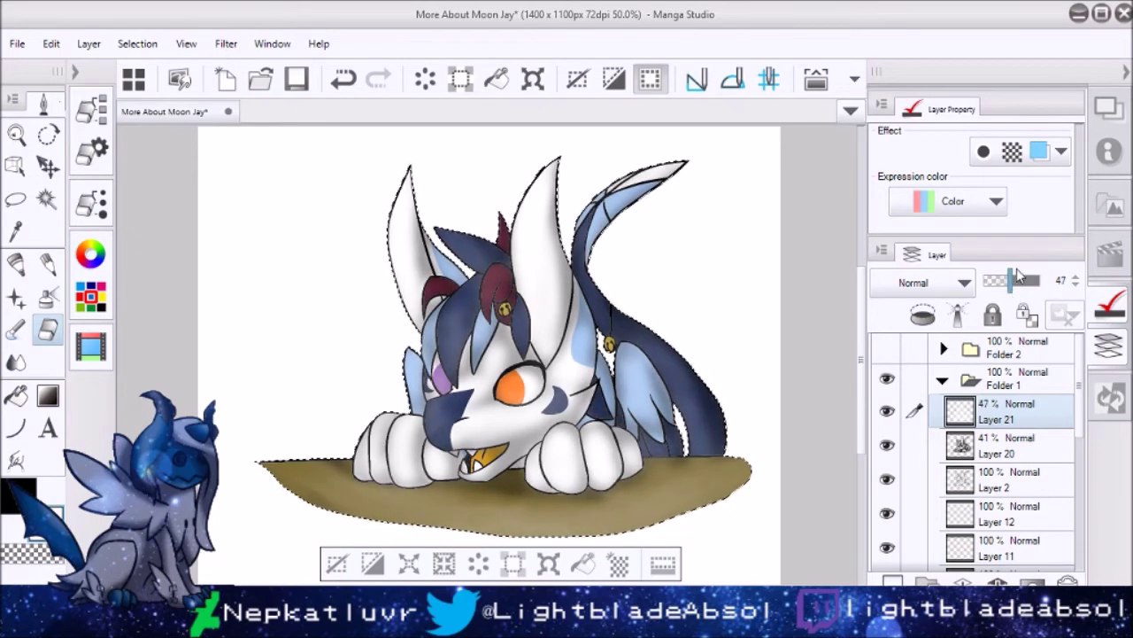
Show Folder 2 and shade the eyeball, Poké Ball and cat in black on new Layer 22 at 41% opacity.
{"action": "left_click", "coordinate": [943, 379]}
{"action": "left_click", "coordinate": [886, 348]}
{"action": "left_click", "coordinate": [943, 350]}
{"action": "left_click", "coordinate": [1001, 379]}
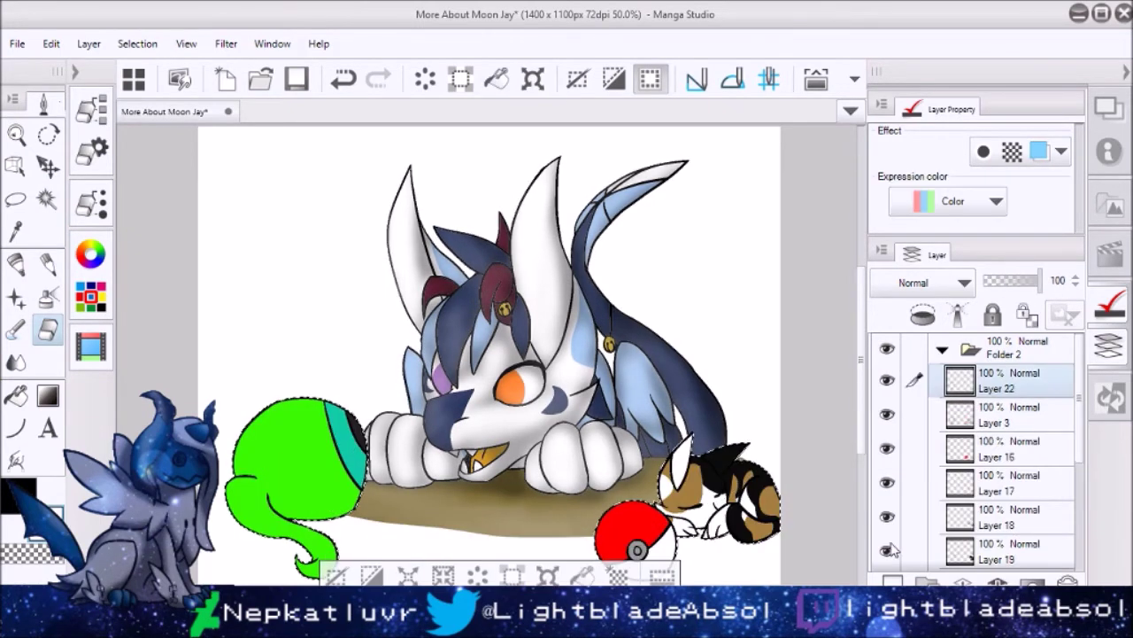
{"action": "left_click_drag", "start_coordinate": [1039, 281], "coordinate": [1017, 283]}
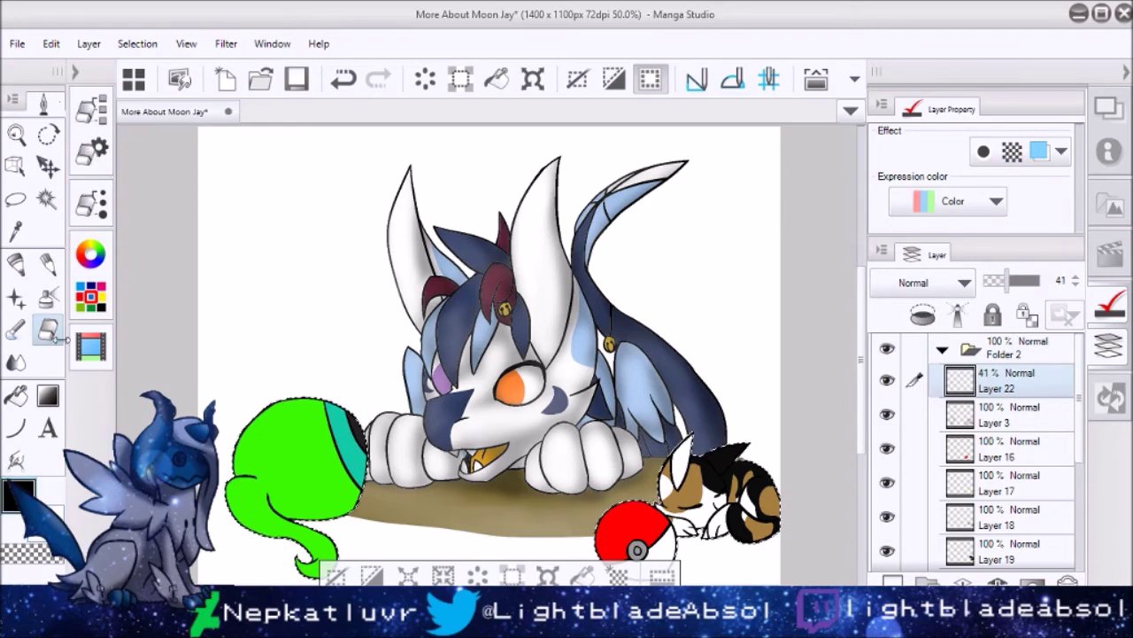
{"action": "key", "text": "alt+BackSpace"}
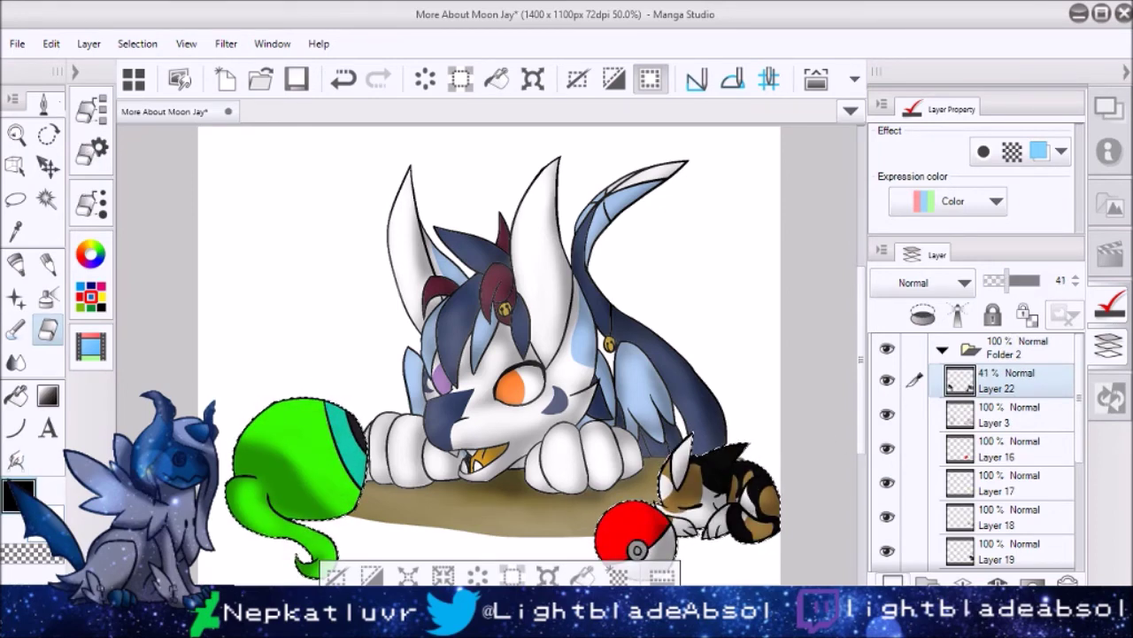
Add Layer 23 above Layer 22, then paint and blend white highlights on the eyeball, Poké Ball and cat.
{"action": "key", "text": "ctrl+shift+n"}
{"action": "left_click", "coordinate": [17, 265]}
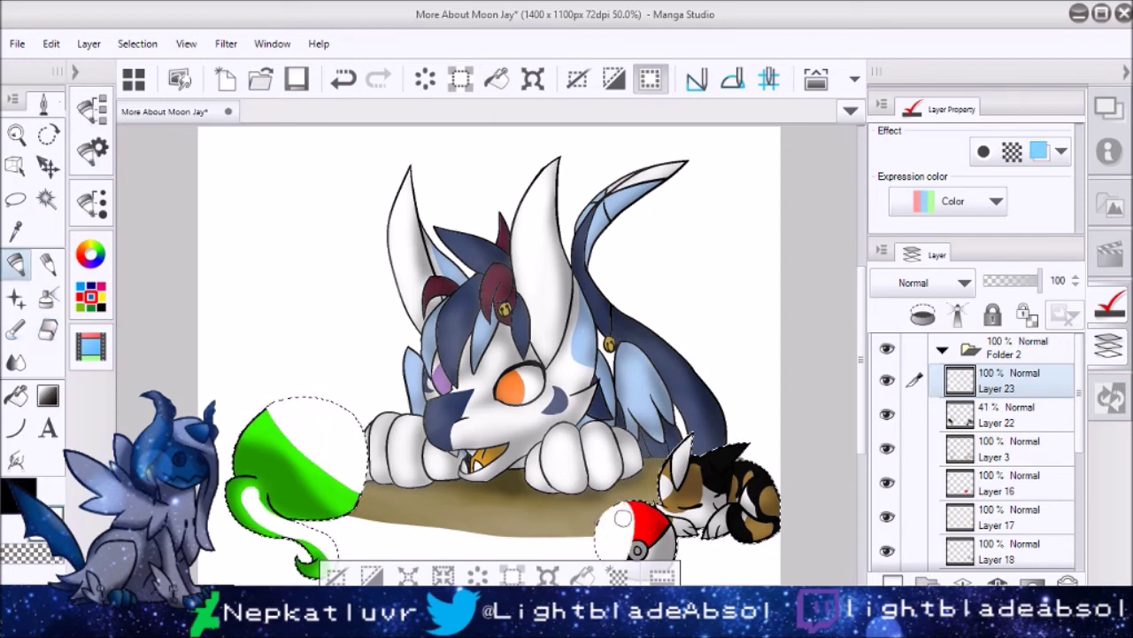
{"action": "key", "text": "j"}
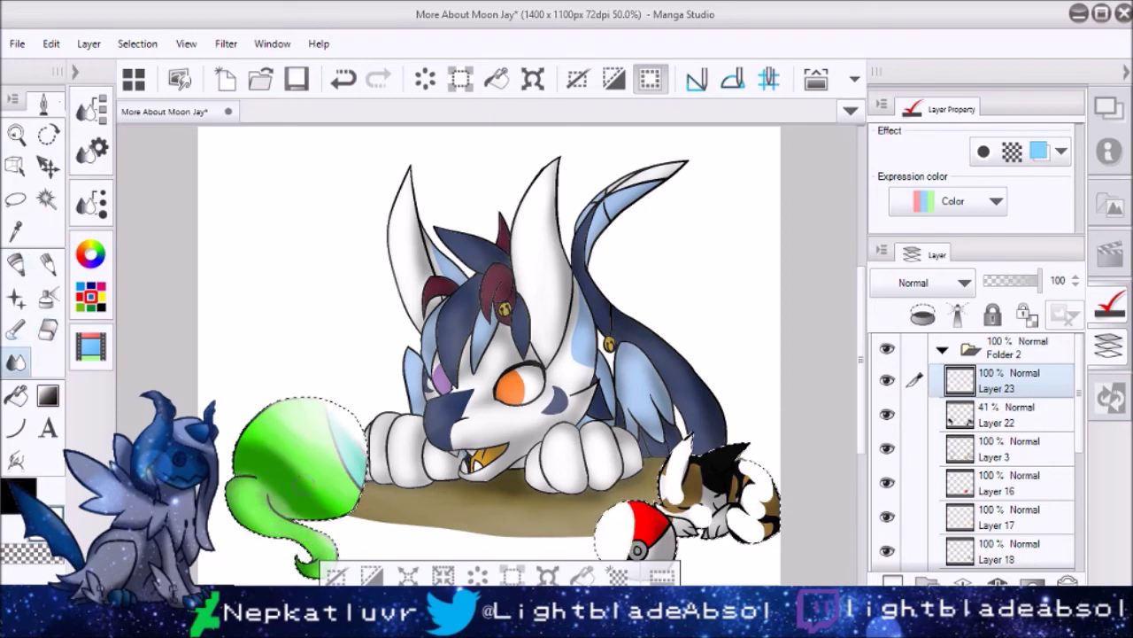
{"action": "key", "text": "e"}
{"action": "key", "text": "j"}
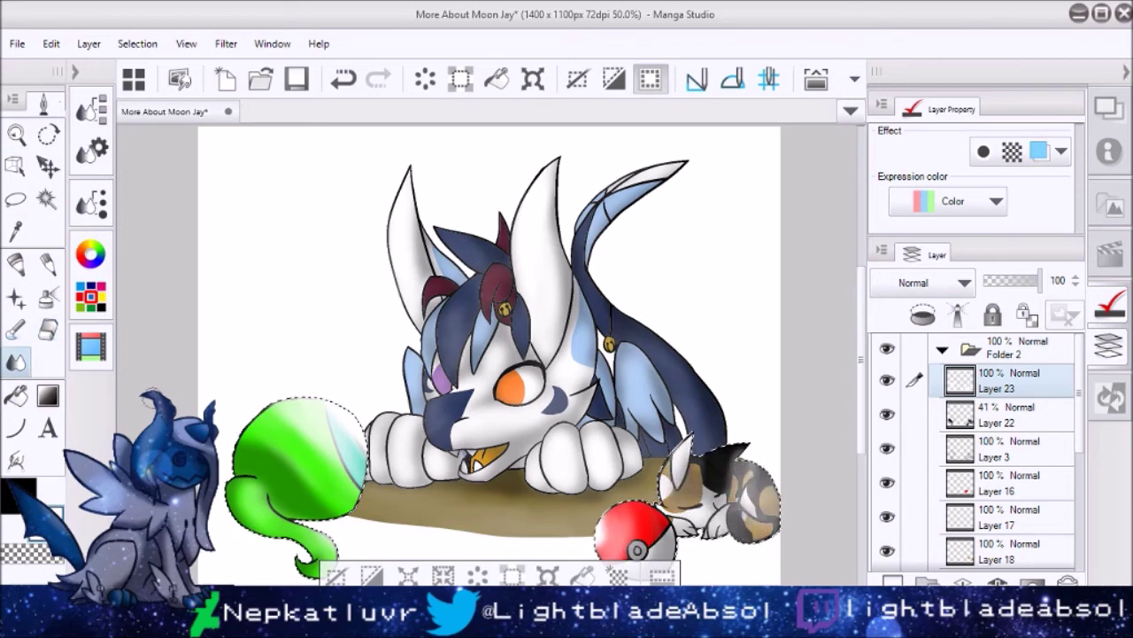
{"action": "key", "text": "e"}
Collapse Folder 2 and clear the selection around the eyeball, Poké Ball and cat.
{"action": "scroll", "coordinate": [1085, 401], "scroll_direction": "down", "scroll_amount": 3}
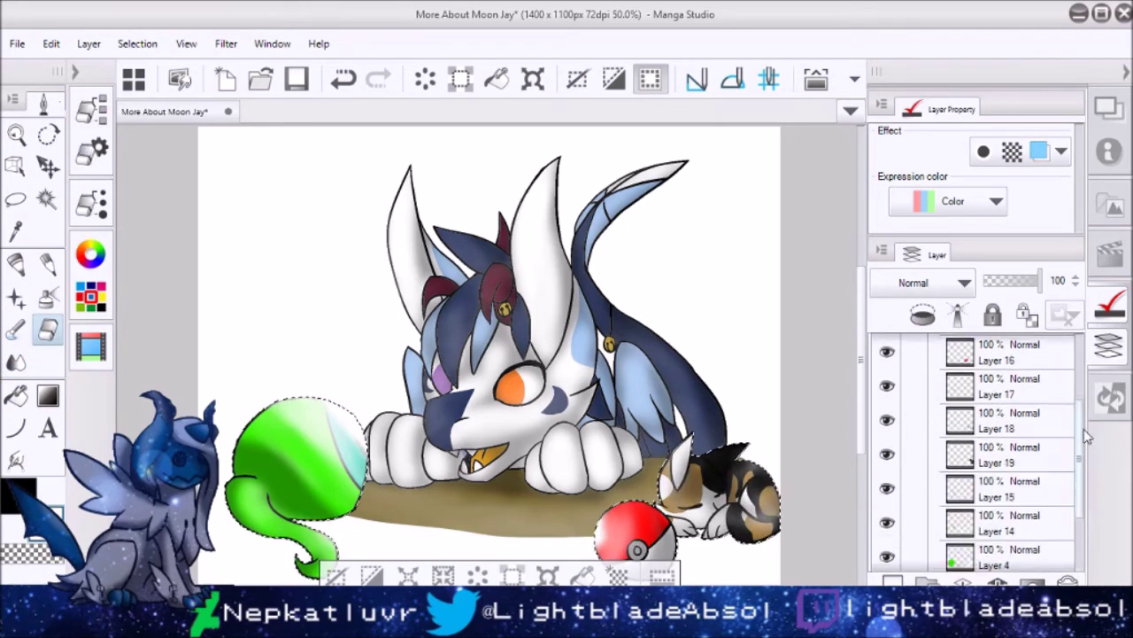
{"action": "scroll", "coordinate": [1085, 401], "scroll_direction": "up", "scroll_amount": 3}
{"action": "left_click", "coordinate": [942, 349]}
{"action": "key", "text": "ctrl+d"}
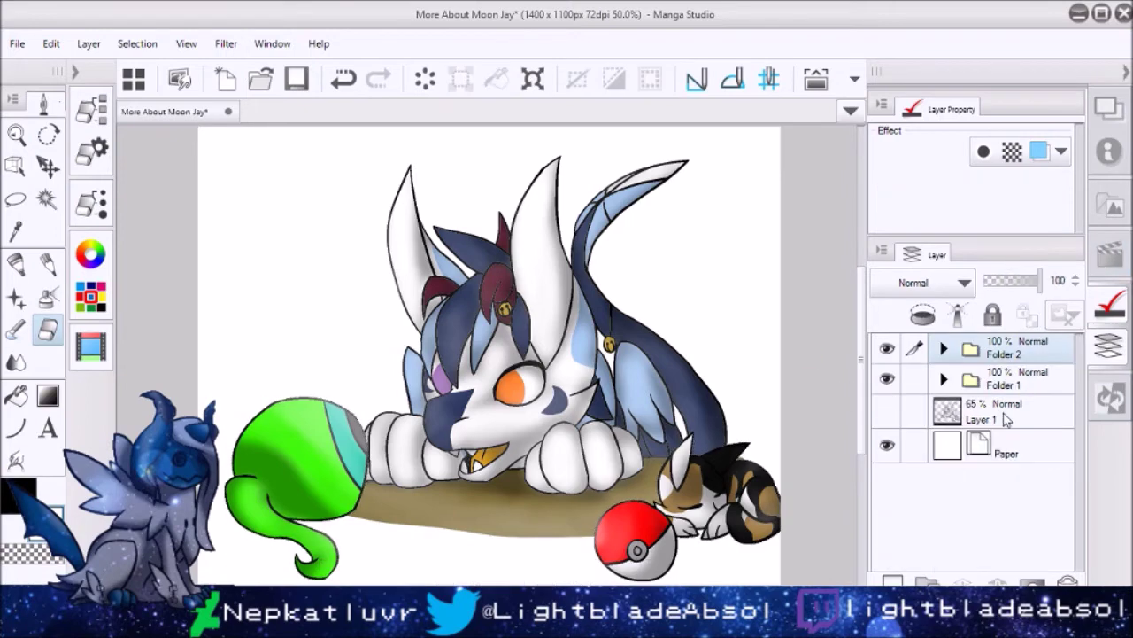
{"action": "left_click", "coordinate": [943, 379]}
{"action": "key", "text": "j"}
{"action": "left_click", "coordinate": [886, 348]}
{"action": "mouse_move", "coordinate": [295, 502]}
{"action": "left_mouse_down"}
{"action": "mouse_move", "coordinate": [420, 537]}
{"action": "mouse_move", "coordinate": [428, 526]}
{"action": "mouse_move", "coordinate": [594, 550]}
{"action": "left_mouse_up"}
{"action": "left_click", "coordinate": [343, 80]}
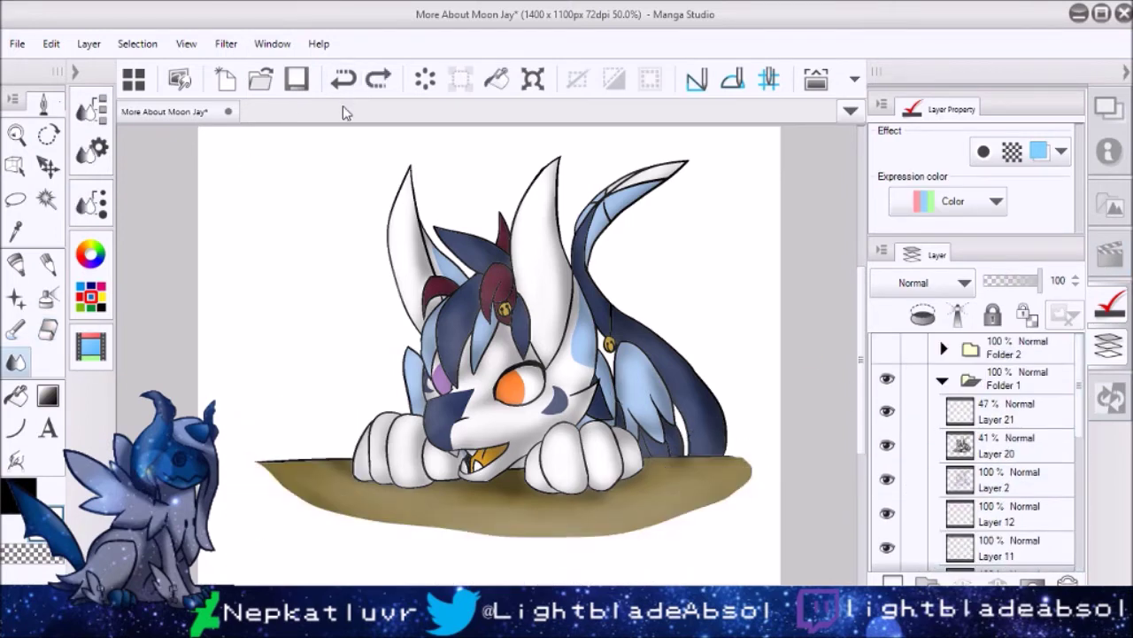
{"action": "left_click", "coordinate": [886, 348]}
{"action": "left_click", "coordinate": [943, 379]}
Spray a textured airbrush halo in dark blue and light blue around the creature, eyeball, Poké Ball and cat on Layer 1.
{"action": "left_click", "coordinate": [1010, 411]}
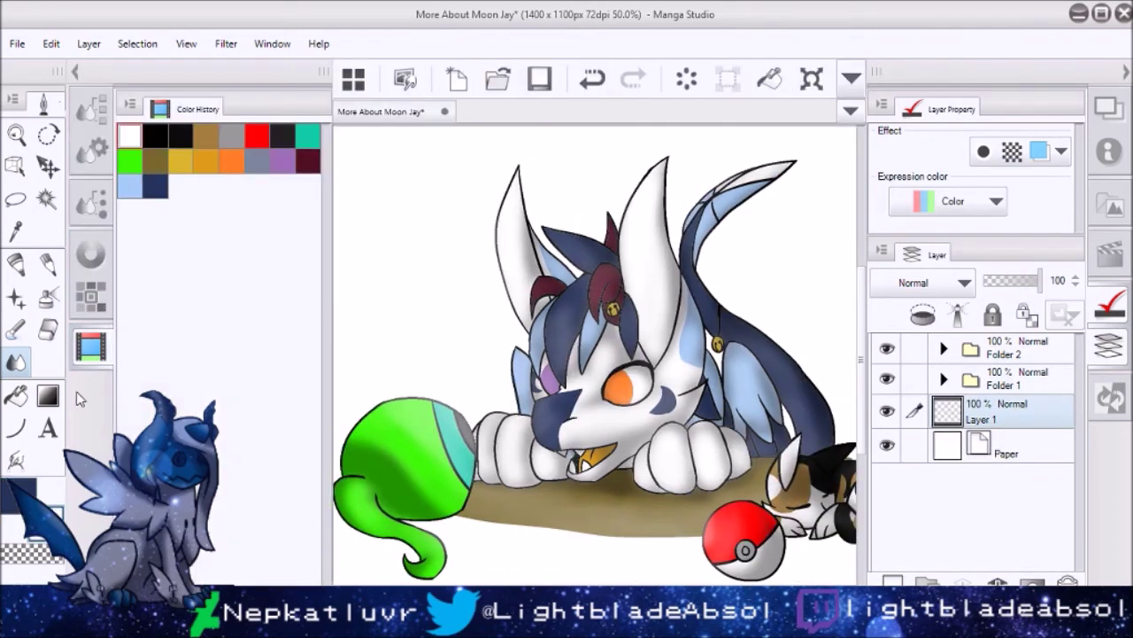
{"action": "left_click", "coordinate": [46, 299]}
{"action": "mouse_move", "coordinate": [394, 257]}
{"action": "left_mouse_down"}
{"action": "mouse_move", "coordinate": [490, 274]}
{"action": "mouse_move", "coordinate": [596, 208]}
{"action": "mouse_move", "coordinate": [698, 549]}
{"action": "mouse_move", "coordinate": [576, 531]}
{"action": "mouse_move", "coordinate": [379, 376]}
{"action": "left_mouse_up"}
{"action": "left_click", "coordinate": [90, 297]}
{"action": "left_click", "coordinate": [177, 106]}
{"action": "mouse_move", "coordinate": [390, 284]}
{"action": "left_mouse_down"}
{"action": "mouse_move", "coordinate": [673, 407]}
{"action": "mouse_move", "coordinate": [568, 348]}
{"action": "left_mouse_up"}
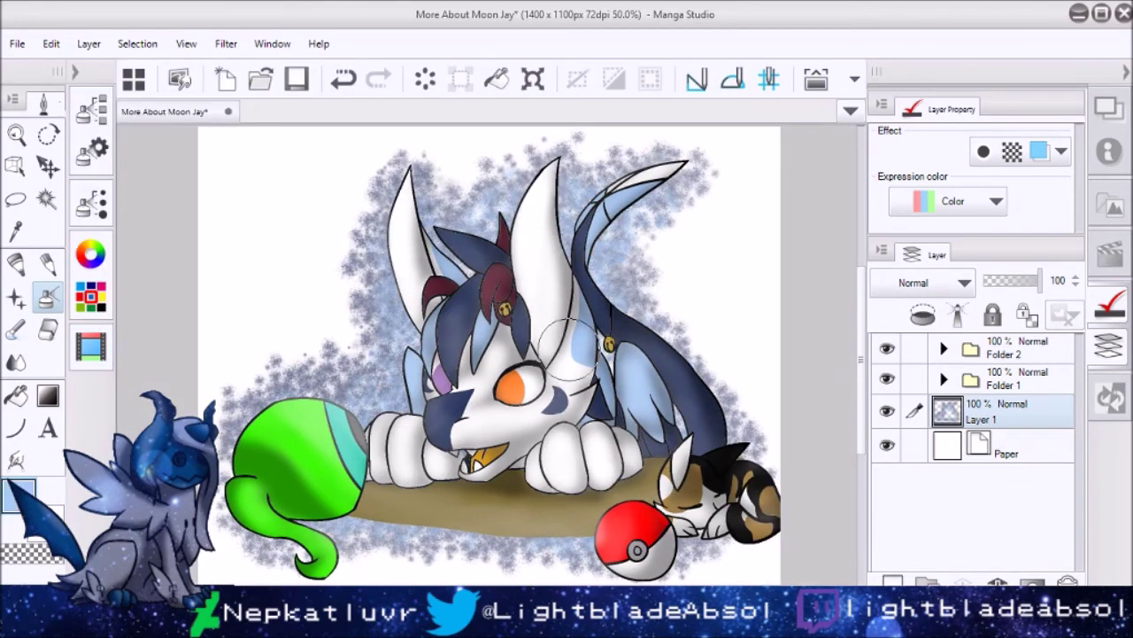
Set the paper colour to light yellow and add Layer 24 above it, with the eye's orange as the pen colour.
{"action": "left_click", "coordinate": [1059, 440]}
{"action": "key", "text": "i"}
{"action": "left_click", "coordinate": [512, 387]}
{"action": "key", "text": "ctrl+shift+n"}
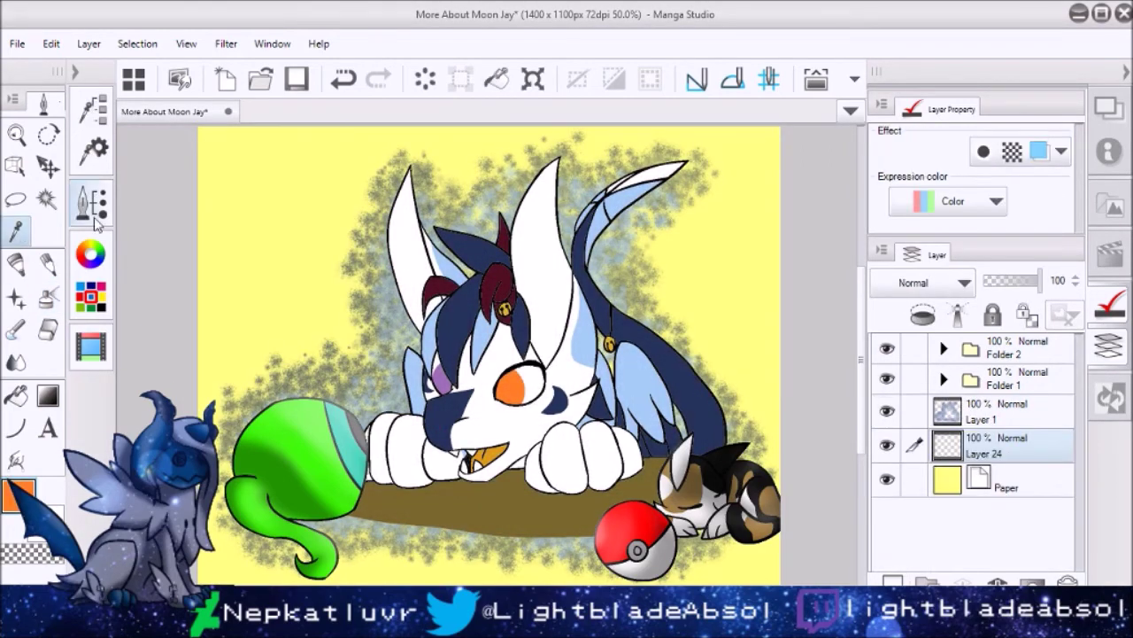
{"action": "key", "text": "p"}
{"action": "left_click_drag", "start_coordinate": [199, 221], "coordinate": [301, 129]}
{"action": "left_click_drag", "start_coordinate": [198, 389], "coordinate": [488, 130]}
{"action": "left_click_drag", "start_coordinate": [214, 567], "coordinate": [736, 130]}
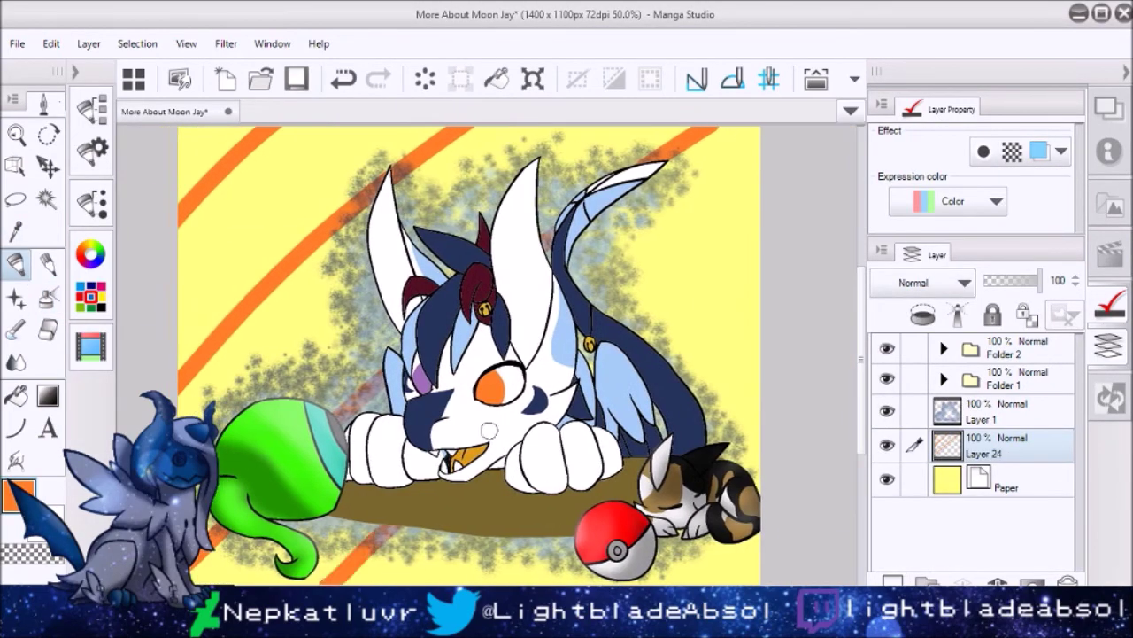
{"action": "key", "text": "ctrl+minus"}
{"action": "key", "text": "ctrl+z"}
{"action": "key", "text": "ctrl+z"}
{"action": "key", "text": "ctrl+z"}
Draw parallel orange diagonal stripes across the whole background on Layer 24.
{"action": "left_click_drag", "start_coordinate": [265, 319], "coordinate": [455, 124]}
{"action": "left_click_drag", "start_coordinate": [284, 460], "coordinate": [566, 177]}
{"action": "left_click_drag", "start_coordinate": [496, 532], "coordinate": [691, 336]}
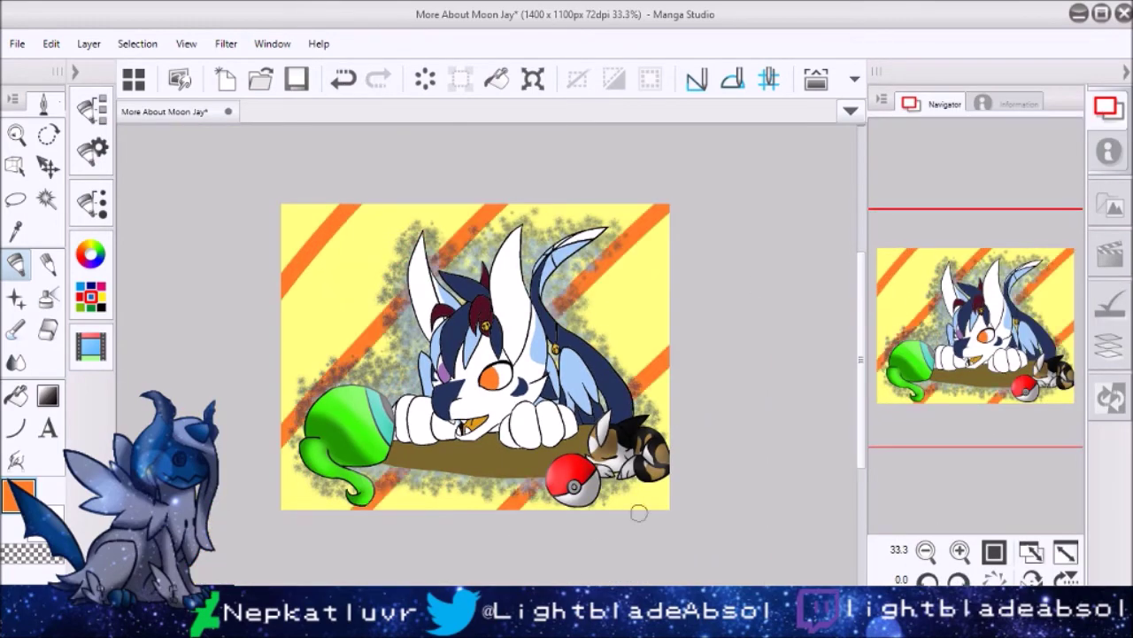
Cross the orange stripes with opposing diagonal stripes in the purple of the creature's other eye.
{"action": "left_click", "coordinate": [439, 372], "text": "alt"}
{"action": "left_click_drag", "start_coordinate": [266, 248], "coordinate": [496, 531]}
{"action": "left_click_drag", "start_coordinate": [310, 181], "coordinate": [691, 456]}
{"action": "left_click_drag", "start_coordinate": [567, 186], "coordinate": [691, 310]}
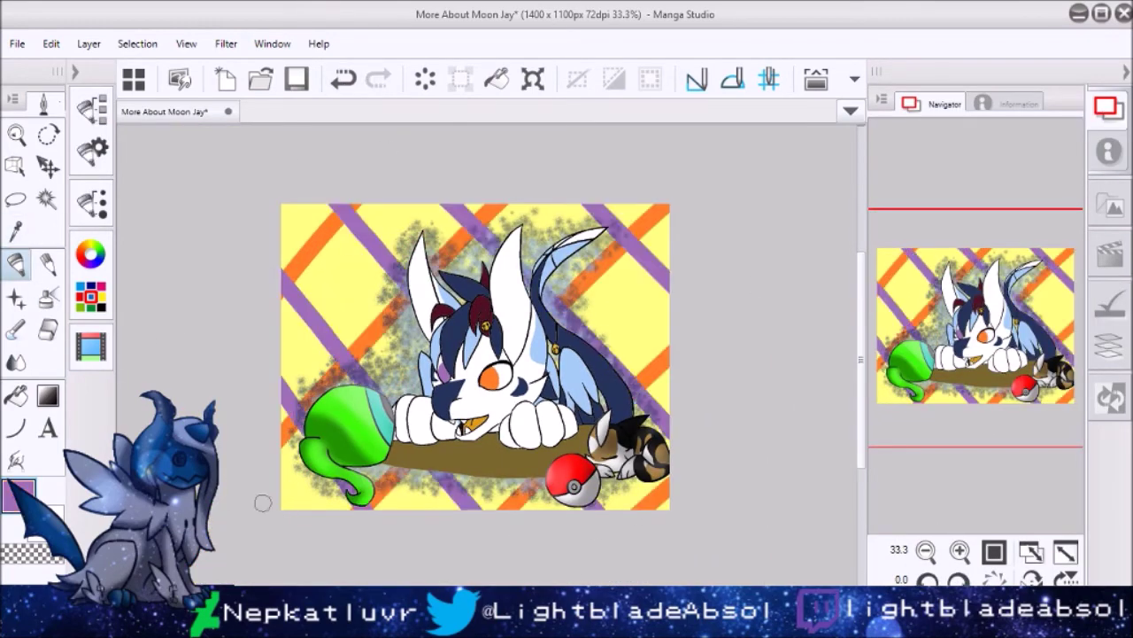
Show the creature's shading and highlight layers in Folder 1 again and collapse the folder.
{"action": "left_click", "coordinate": [1108, 346]}
{"action": "left_click", "coordinate": [944, 379]}
{"action": "left_click", "coordinate": [944, 379]}
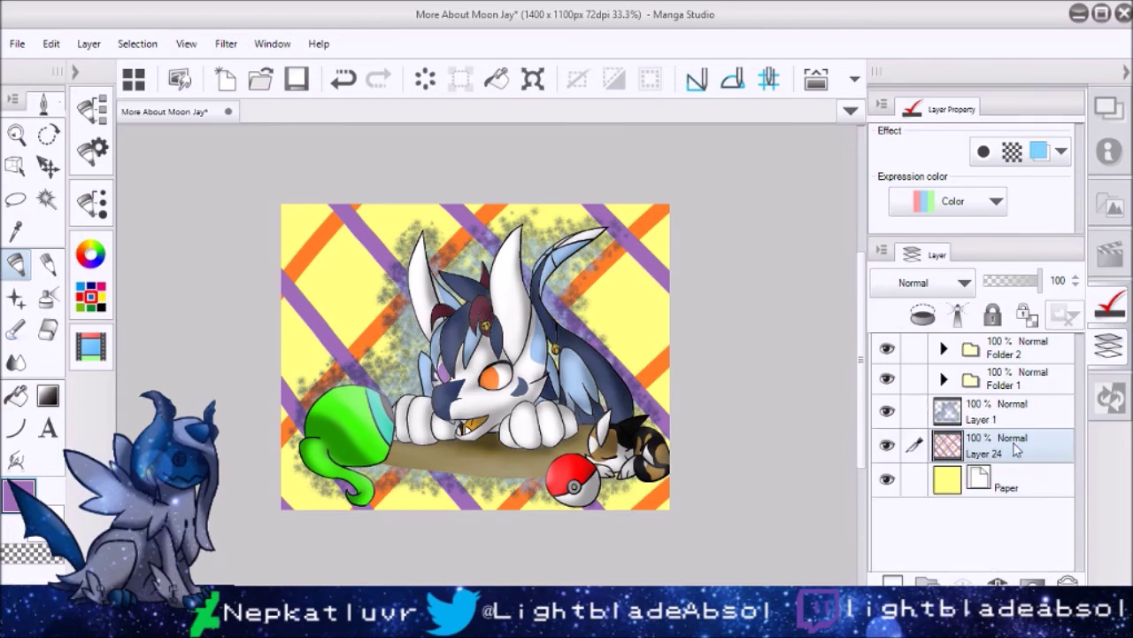
{"action": "left_click", "coordinate": [16, 297]}
{"action": "left_click", "coordinate": [224, 166]}
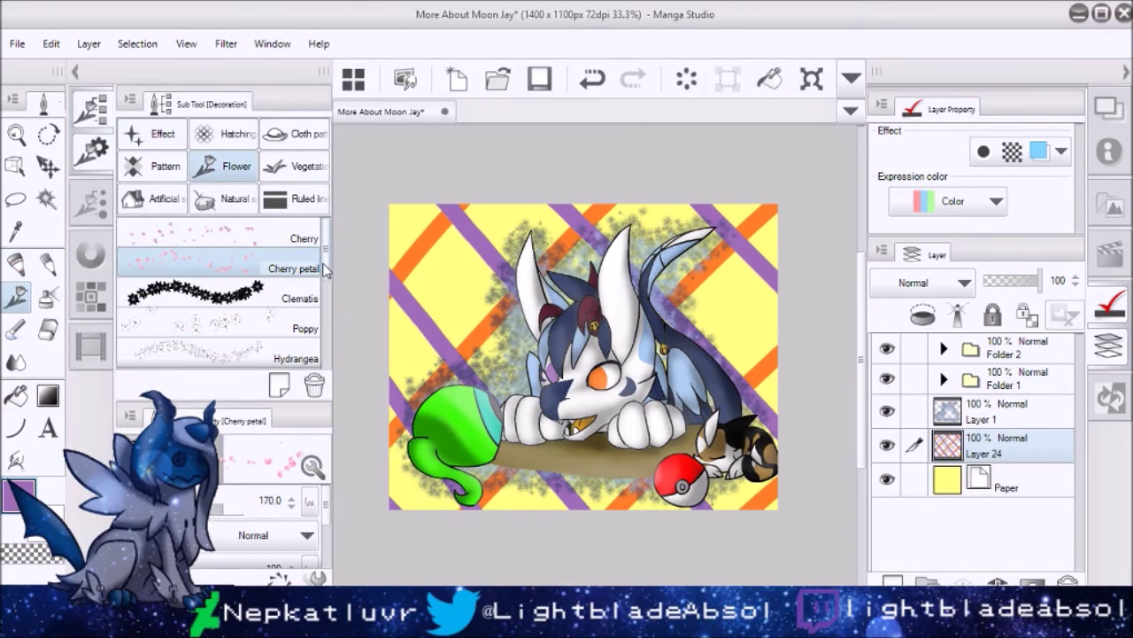
{"action": "scroll", "coordinate": [339, 325], "scroll_direction": "down", "scroll_amount": 2}
{"action": "left_click", "coordinate": [75, 72]}
{"action": "left_click_drag", "start_coordinate": [292, 213], "coordinate": [655, 425]}
{"action": "left_click", "coordinate": [343, 85]}
Browse the Decoration brush categories for a pattern suited to the striped background.
{"action": "left_click", "coordinate": [75, 72]}
{"action": "scroll", "coordinate": [222, 292], "scroll_direction": "down", "scroll_amount": 2}
{"action": "scroll", "coordinate": [221, 293], "scroll_direction": "up", "scroll_amount": 4}
{"action": "left_click", "coordinate": [301, 166]}
{"action": "left_click", "coordinate": [301, 199]}
{"action": "left_click", "coordinate": [157, 198]}
{"action": "left_click", "coordinate": [159, 165]}
{"action": "left_click", "coordinate": [229, 135]}
{"action": "left_click", "coordinate": [155, 134]}
{"action": "scroll", "coordinate": [333, 334], "scroll_direction": "down", "scroll_amount": 5}
{"action": "scroll", "coordinate": [333, 351], "scroll_direction": "up", "scroll_amount": 1}
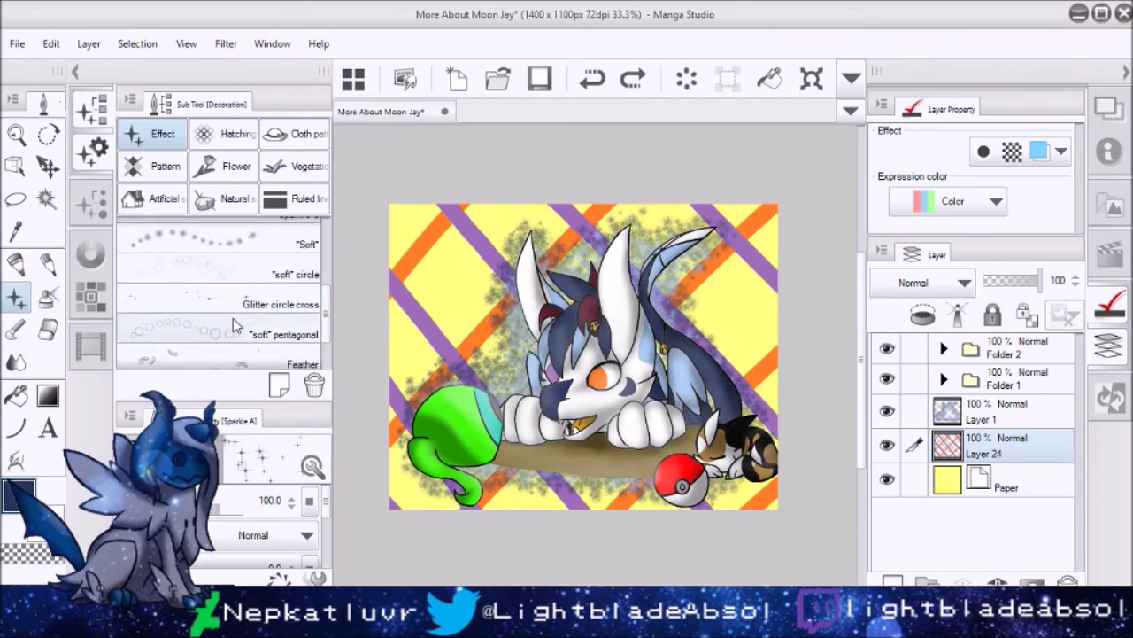
Scatter Glitter circle cross decorations in dark blue and light blue across the striped background on Layer 24.
{"action": "left_click", "coordinate": [265, 304]}
{"action": "mouse_move", "coordinate": [433, 210]}
{"action": "left_mouse_down"}
{"action": "mouse_move", "coordinate": [390, 338]}
{"action": "mouse_move", "coordinate": [723, 293]}
{"action": "left_mouse_up"}
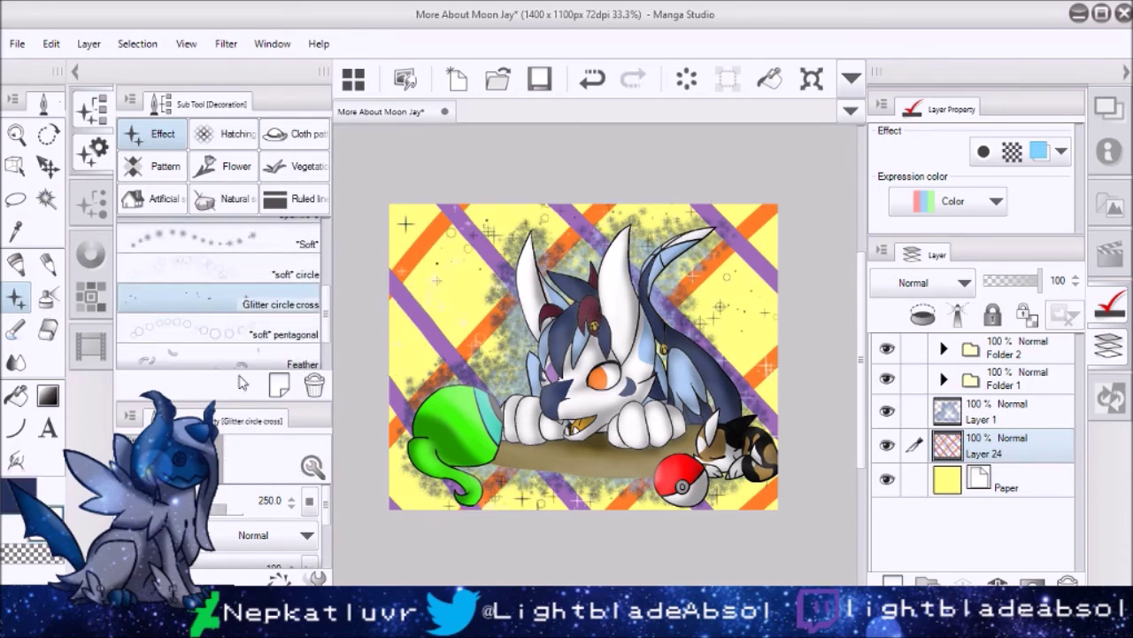
{"action": "left_click", "coordinate": [90, 346]}
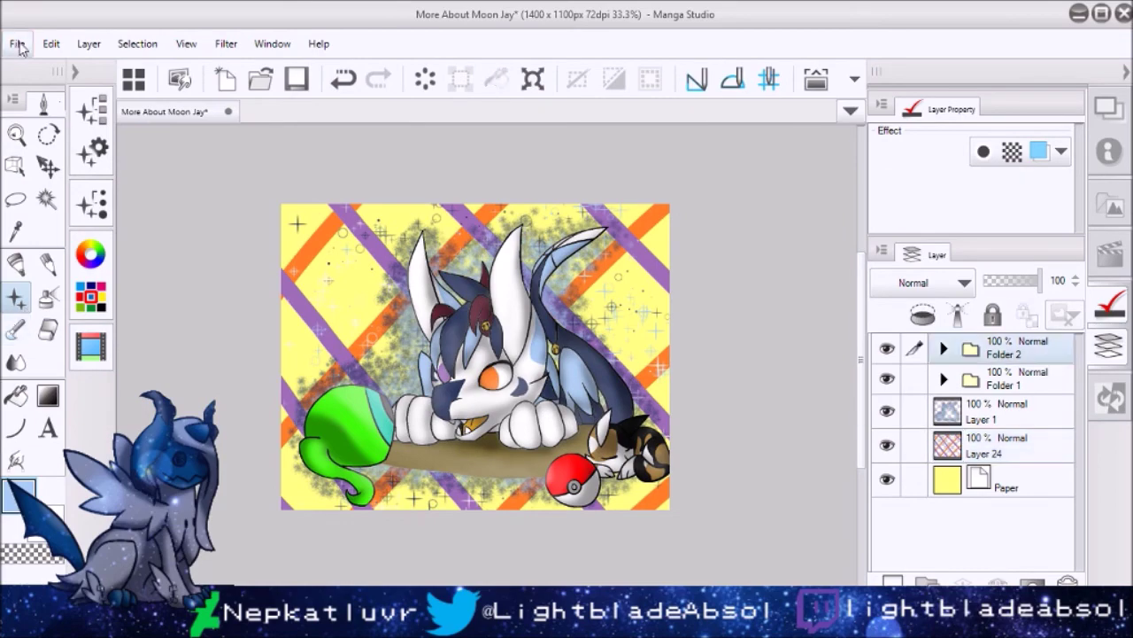
Insert the watermark image on its own layer above Folder 2 and place it, tilted, beside the creature's back near the tail.
{"action": "key", "text": "alt+bracketright"}
{"action": "key", "text": "alt+bracketright"}
{"action": "key", "text": "alt+bracketright"}
{"action": "key", "text": "ctrl+v"}
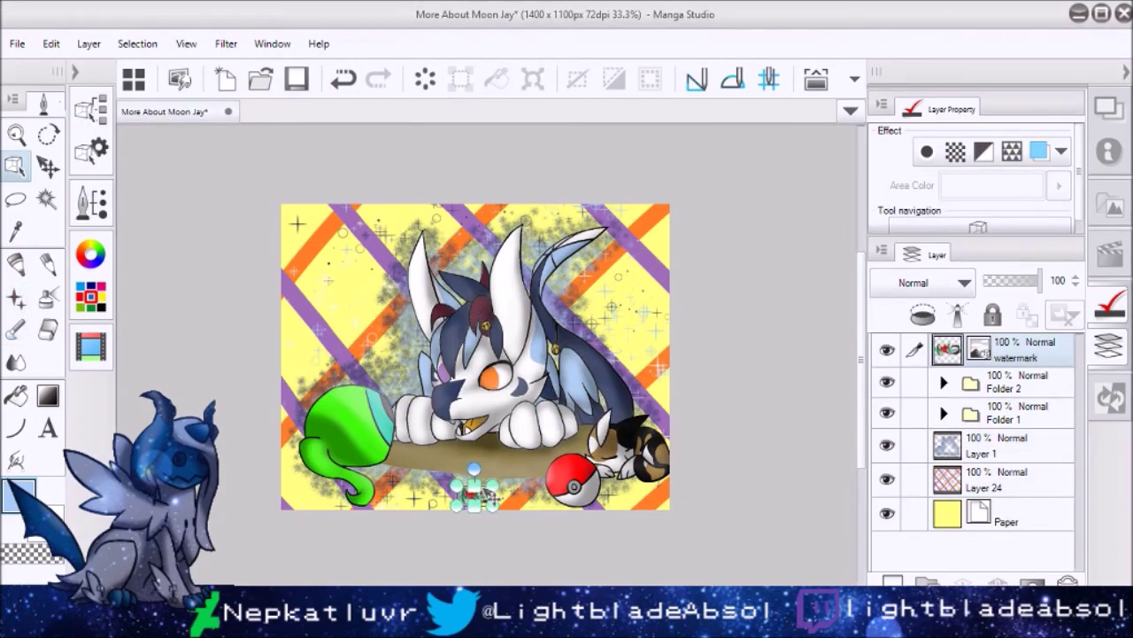
{"action": "left_click", "coordinate": [1107, 106]}
{"action": "left_click", "coordinate": [959, 550]}
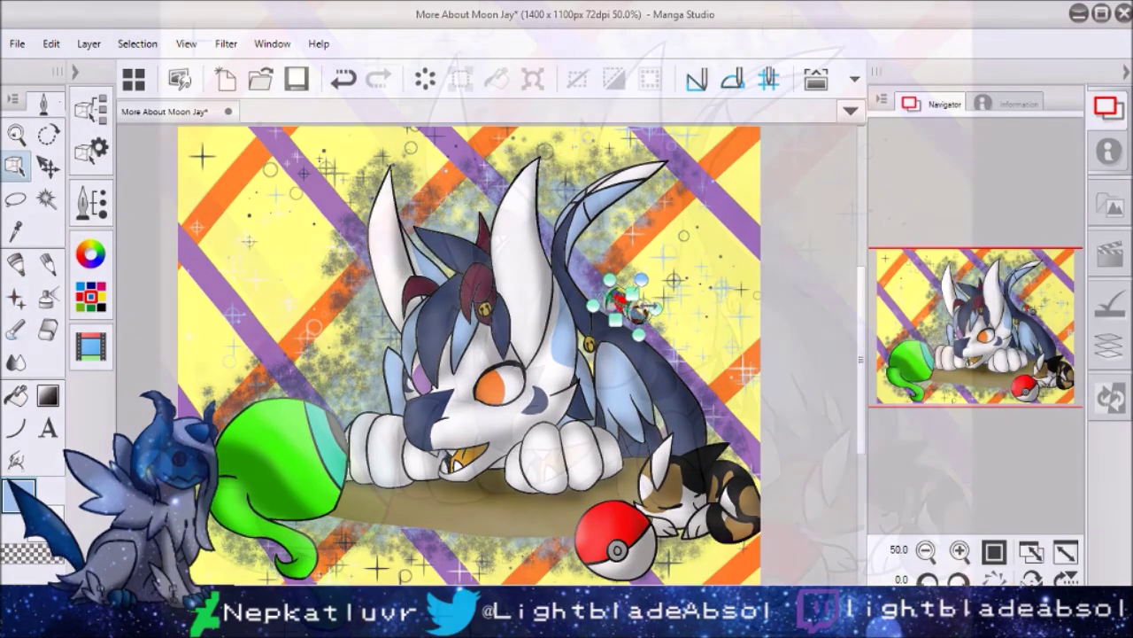